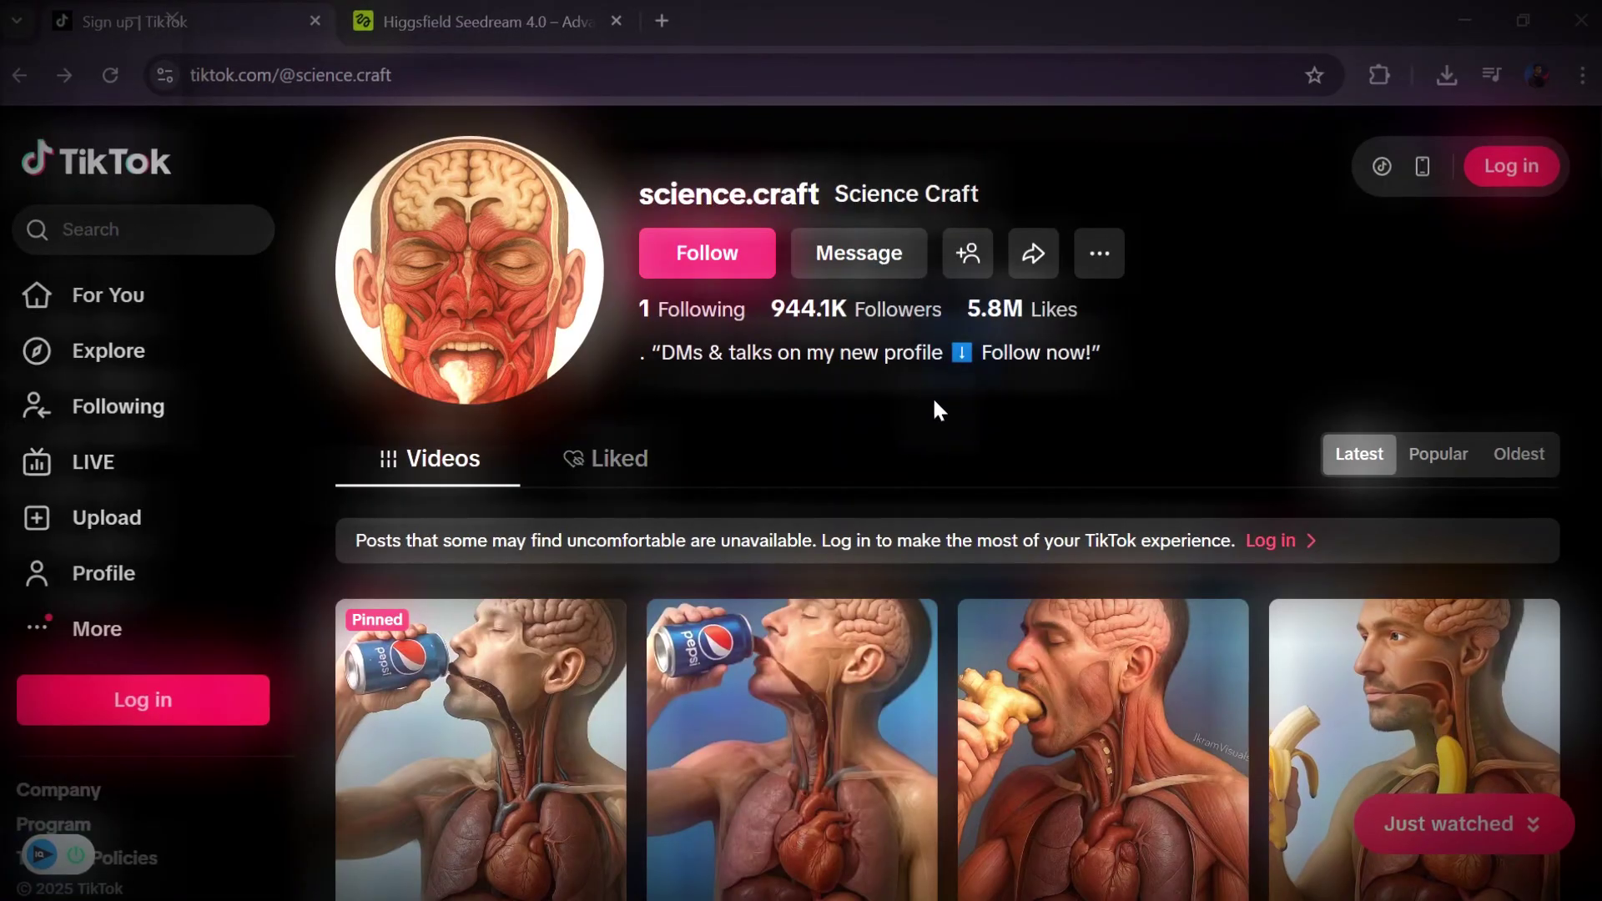
scroll(751, 563, down, 2)
scroll(679, 730, down, 2)
scroll(760, 566, down, 3)
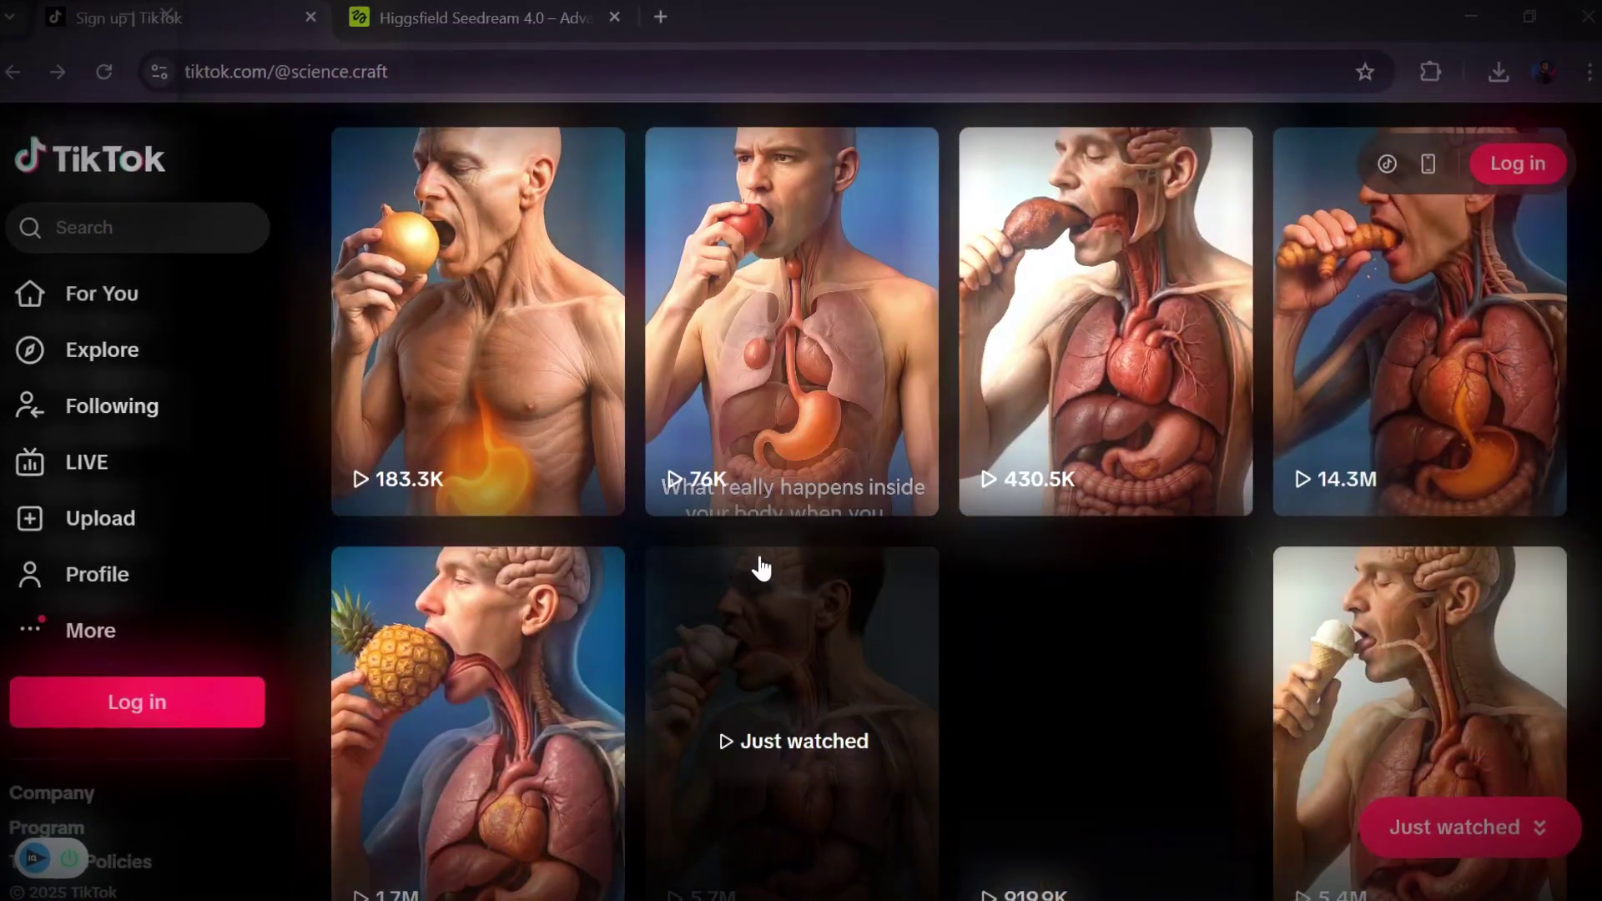
scroll(761, 567, down, 2)
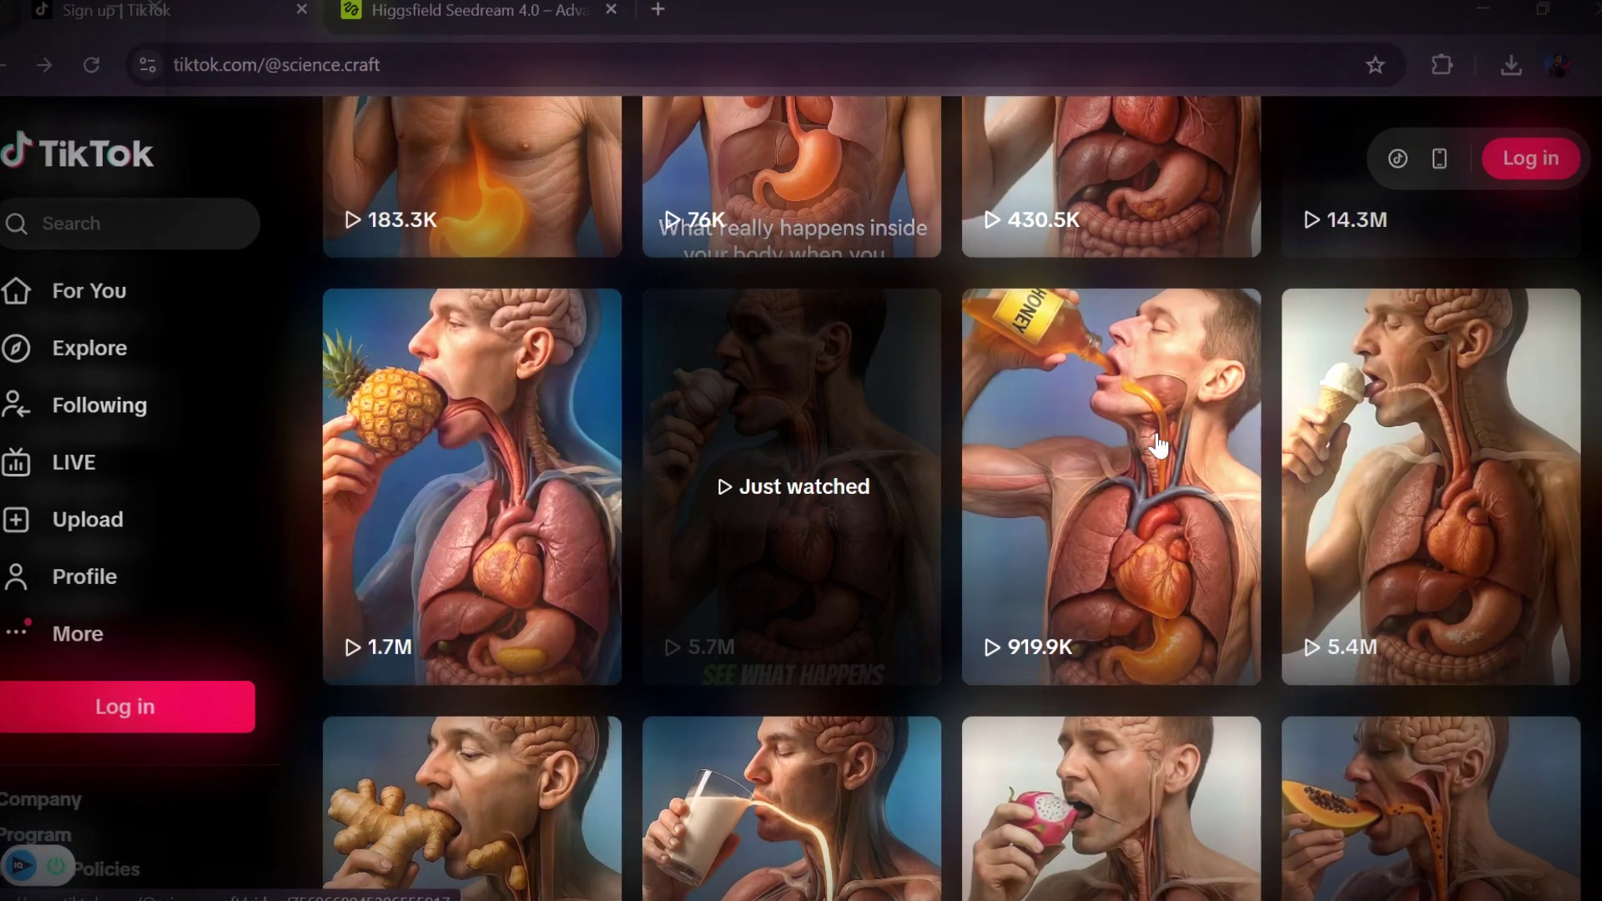
scroll(1119, 418, up, 4)
scroll(780, 387, down, 1)
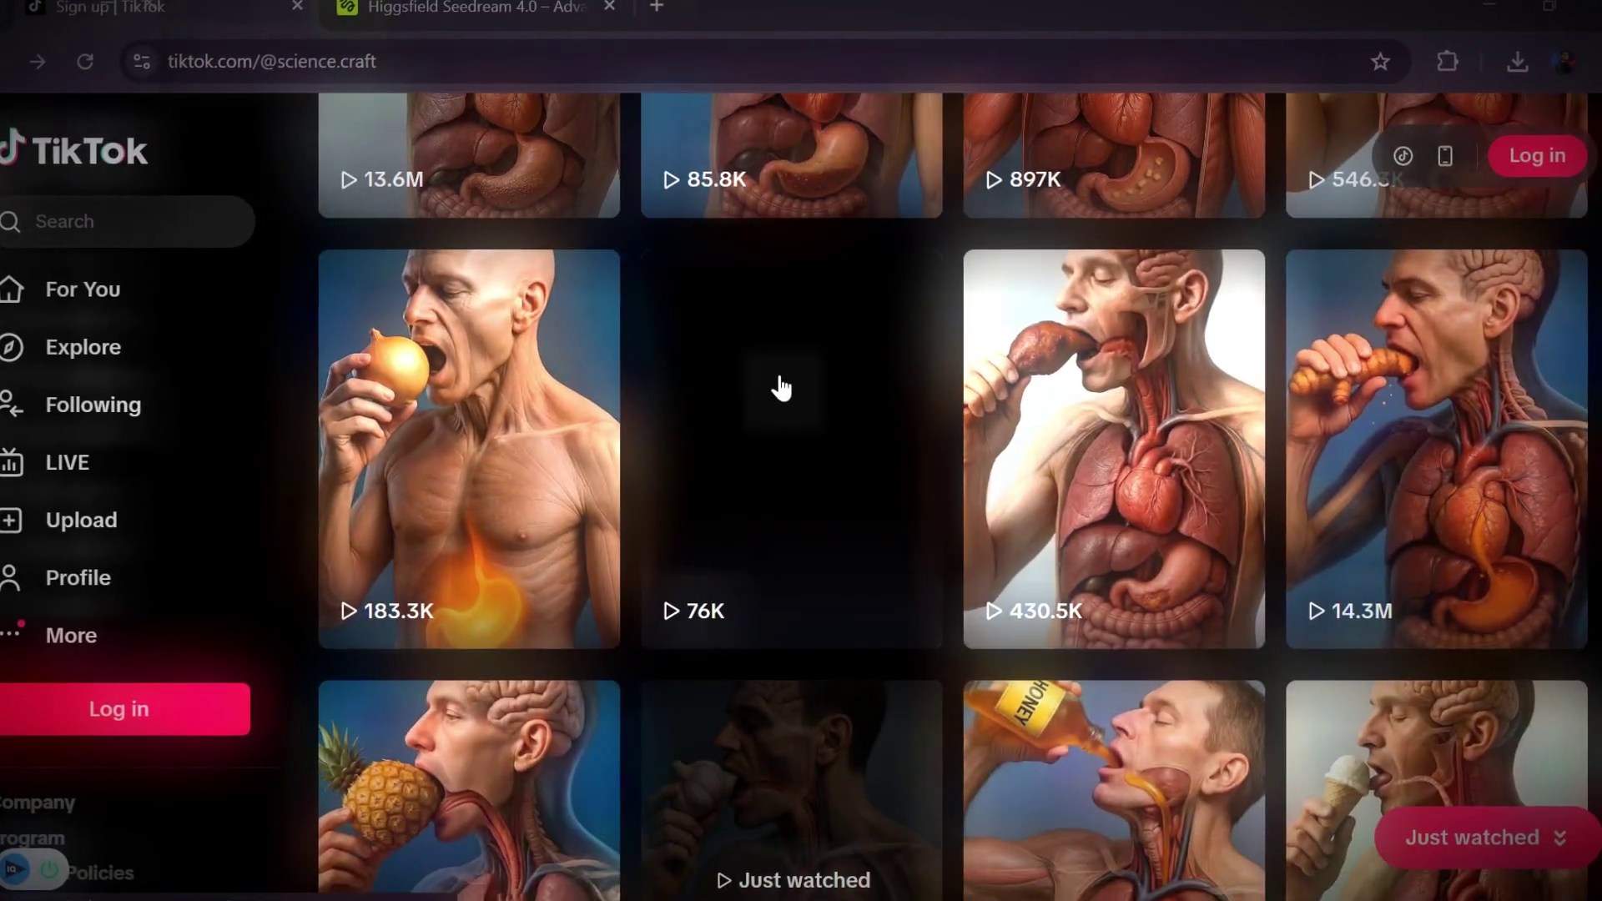
scroll(751, 426, down, 2)
scroll(733, 465, down, 2)
scroll(709, 493, down, 3)
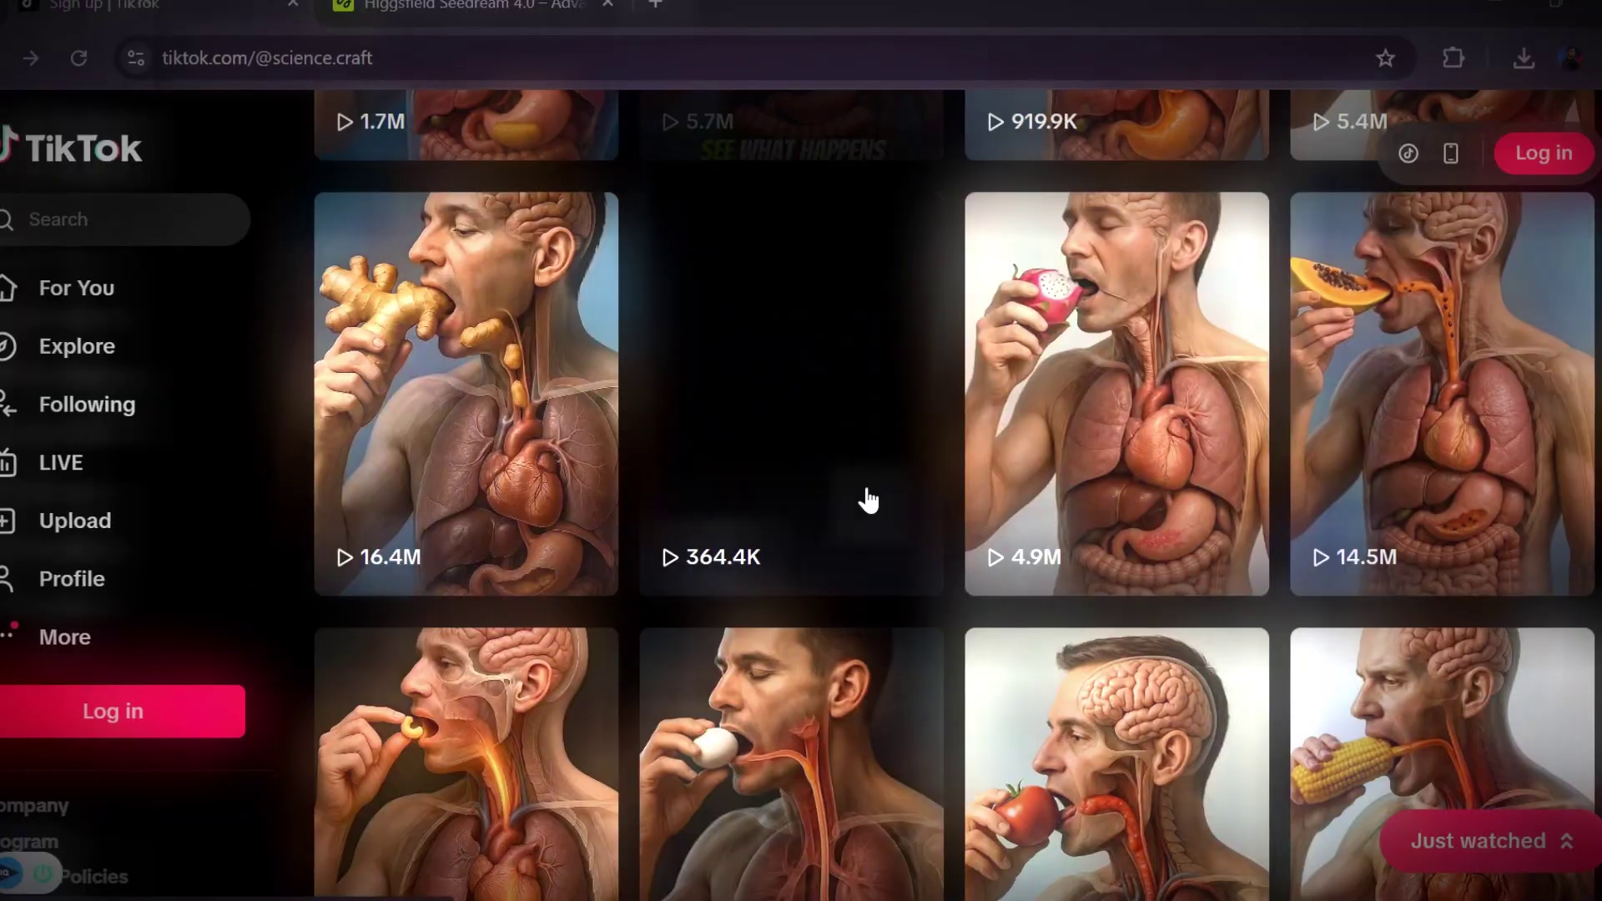
scroll(868, 500, down, 1)
scroll(886, 572, down, 3)
scroll(715, 634, down, 2)
scroll(933, 584, up, 1)
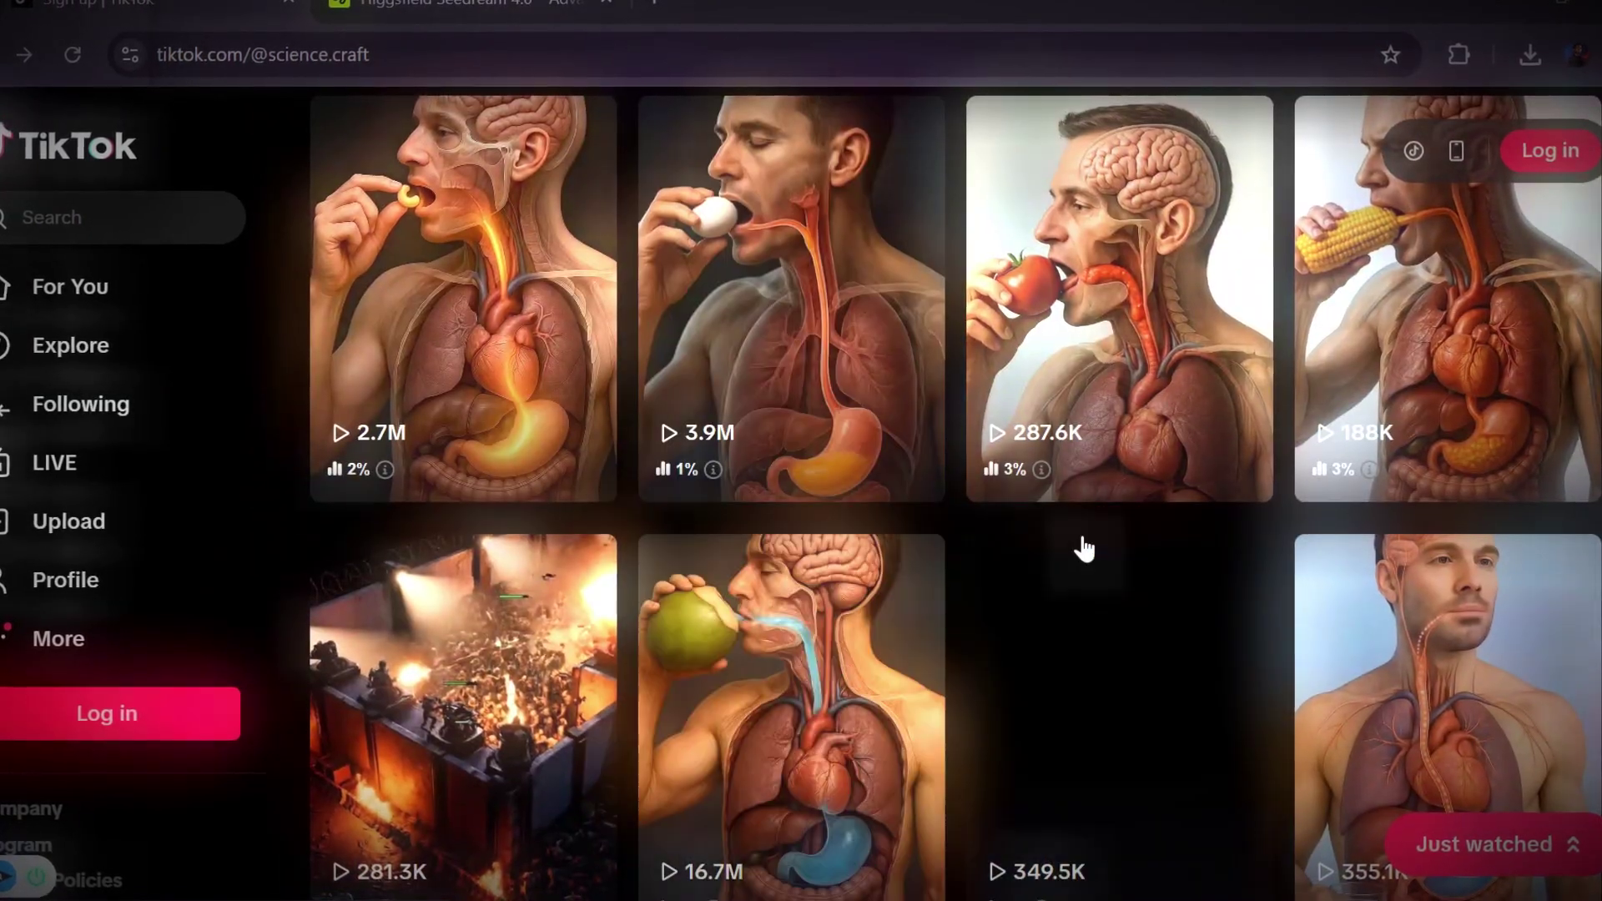
scroll(1209, 447, up, 3)
scroll(760, 598, up, 3)
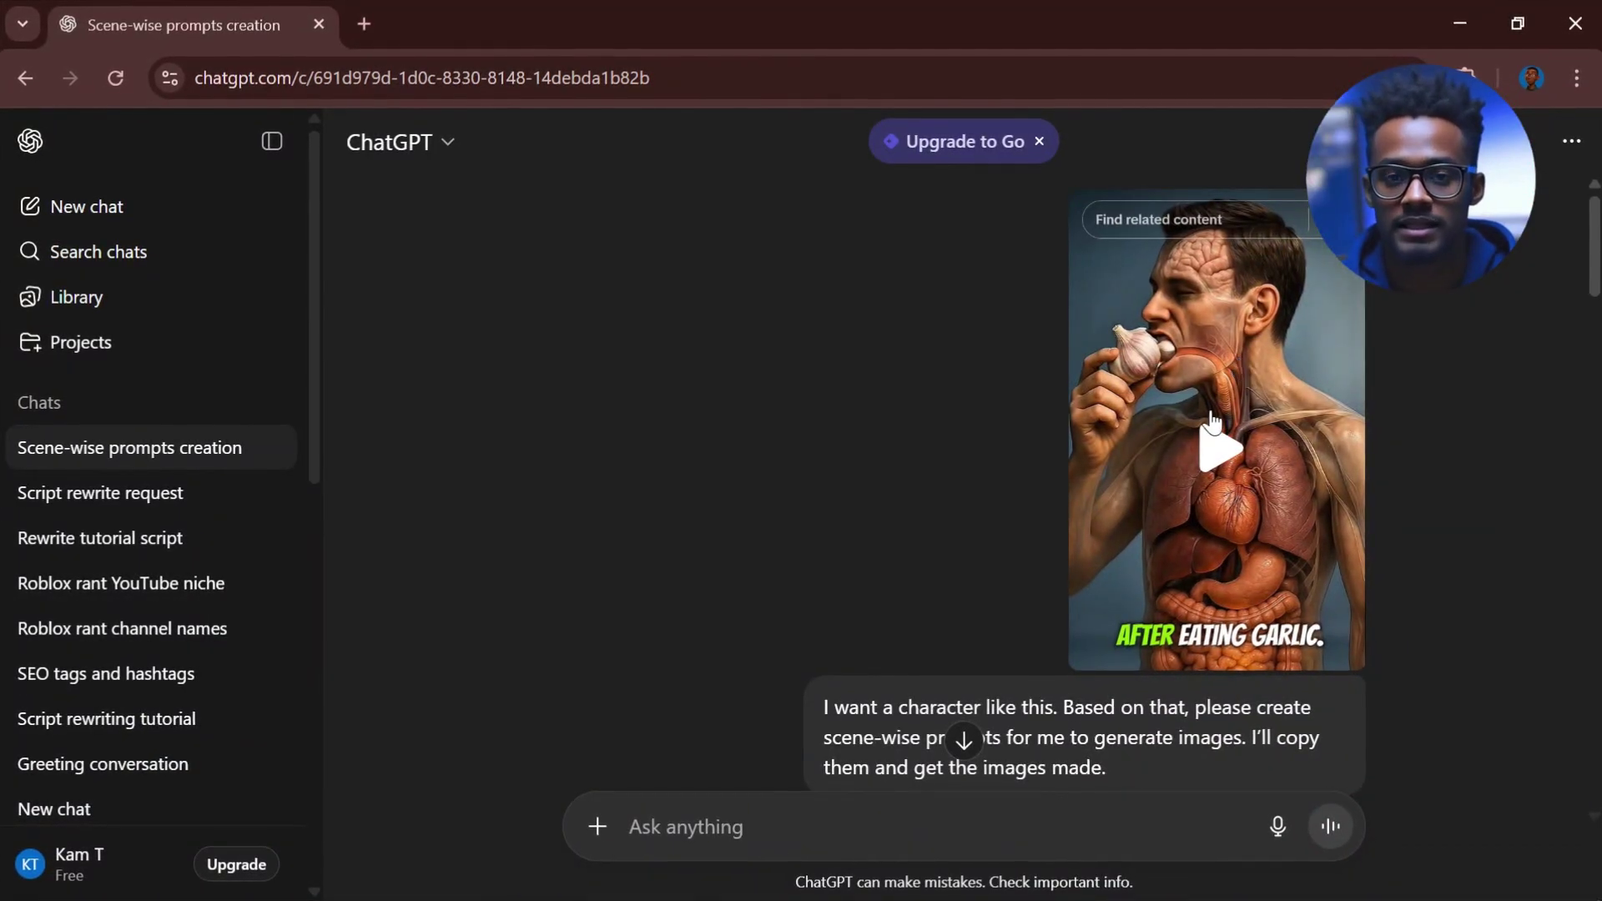
scroll(876, 476, down, 2)
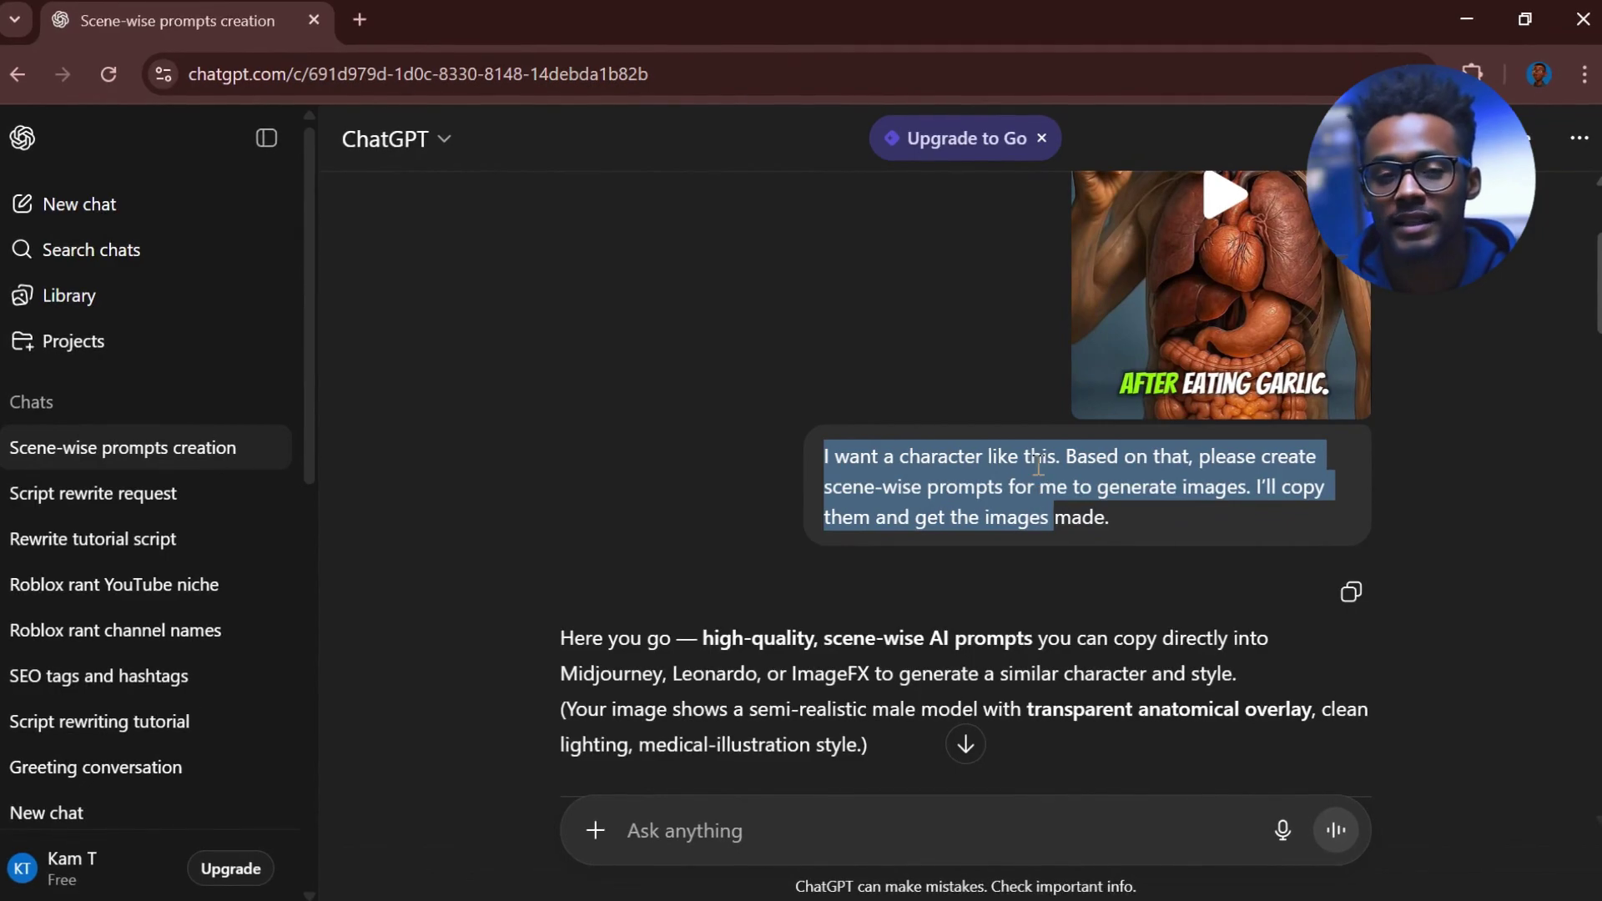
click(1135, 505)
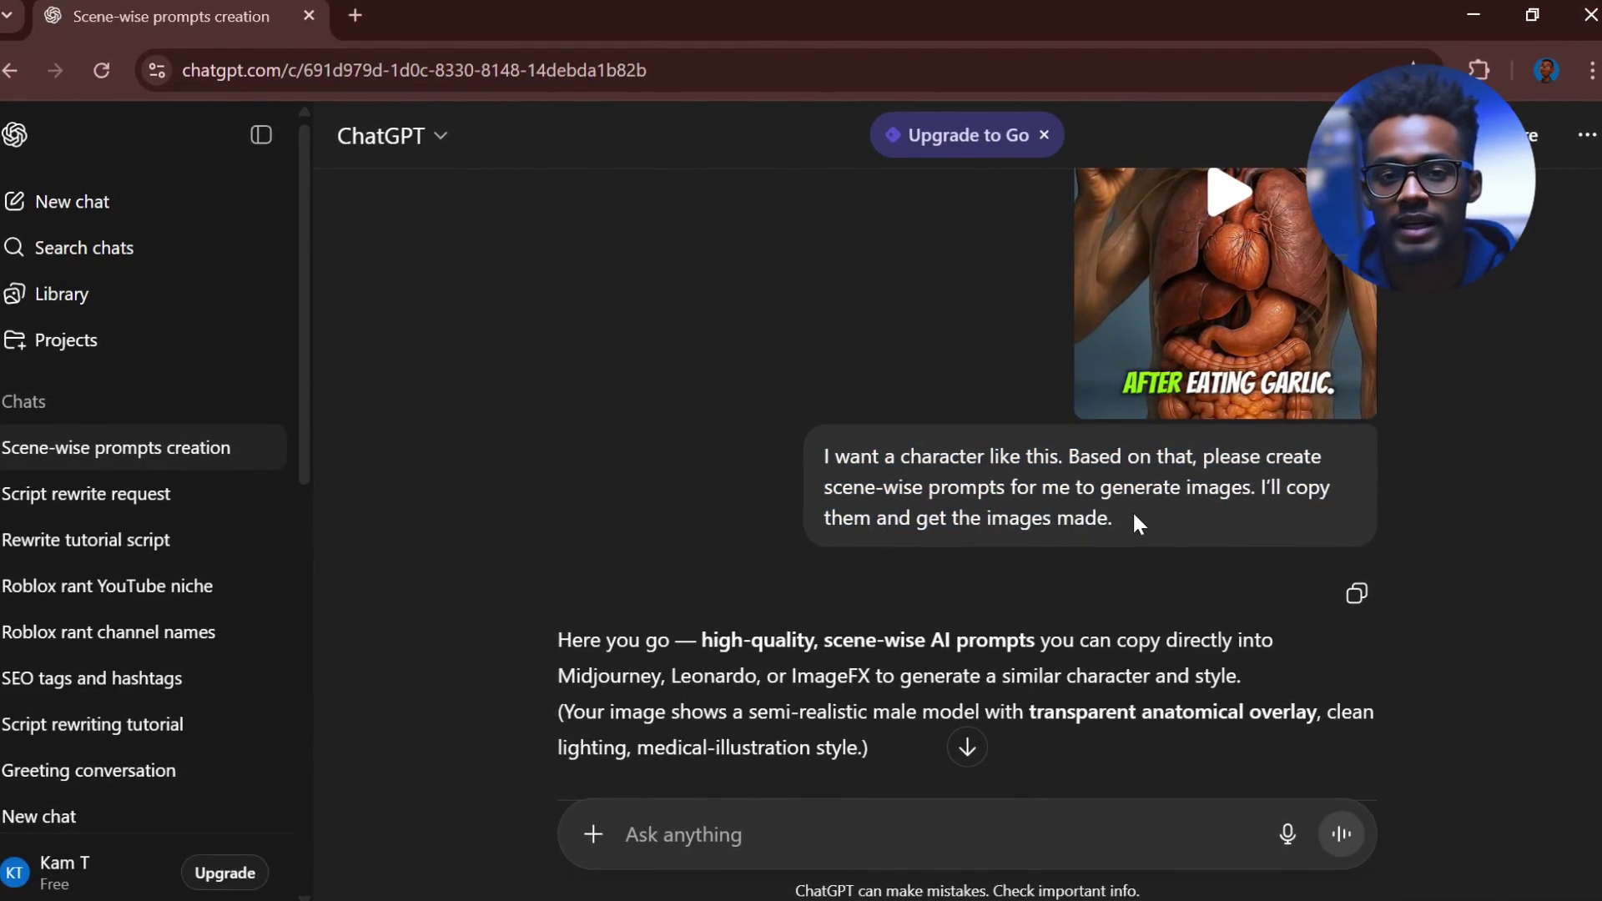
scroll(660, 495, down, 2)
scroll(659, 496, down, 3)
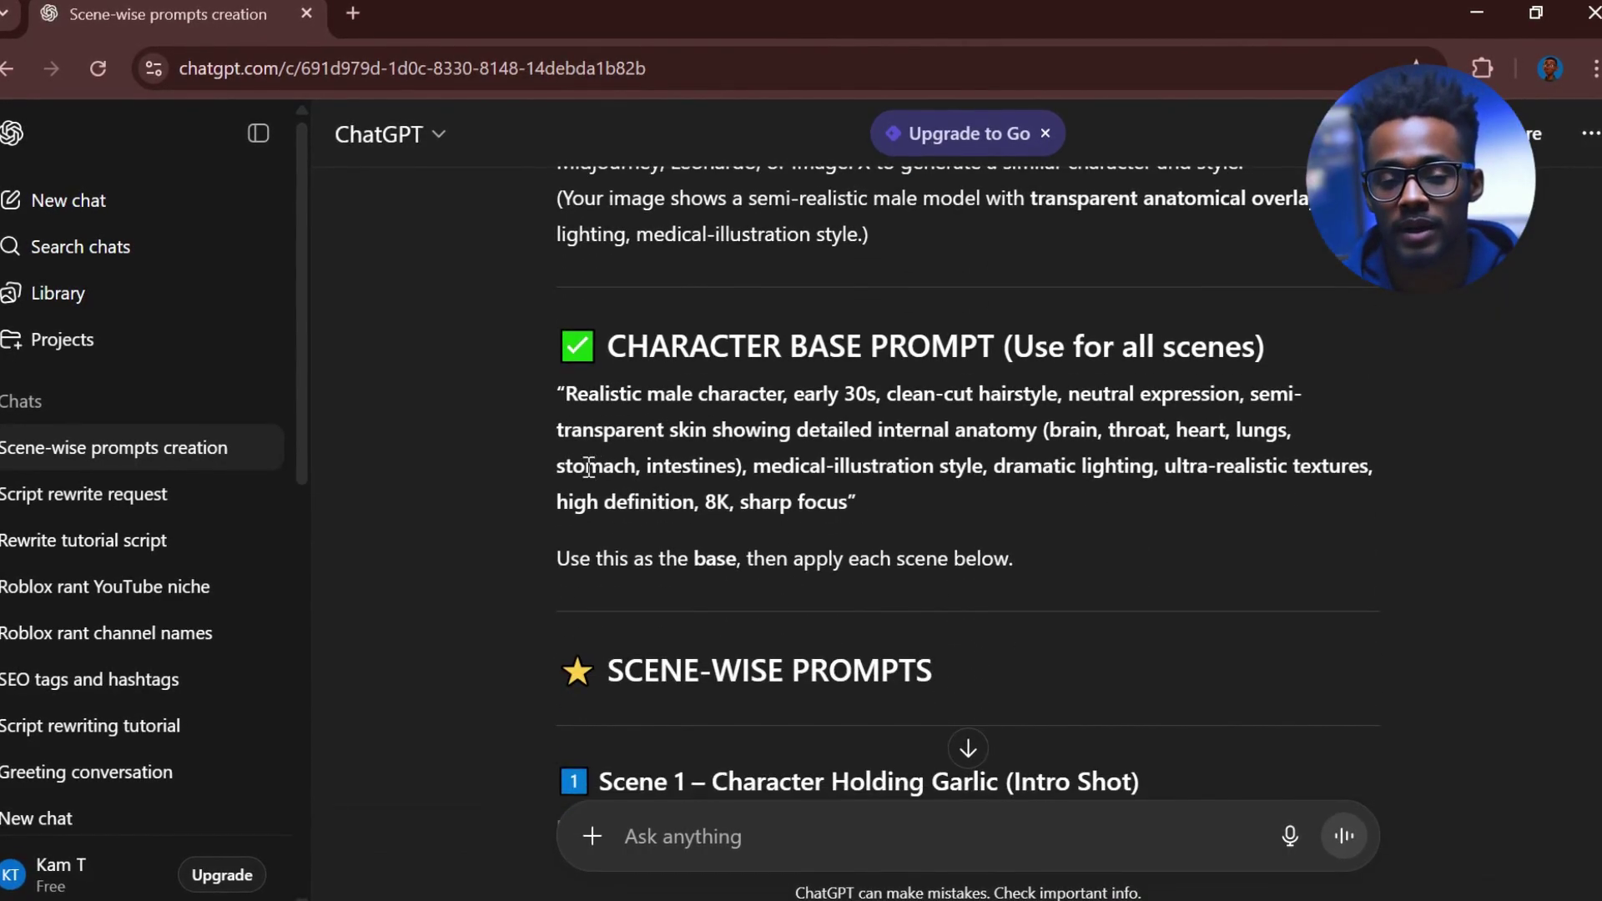
scroll(647, 500, down, 3)
scroll(687, 364, down, 4)
scroll(941, 601, down, 3)
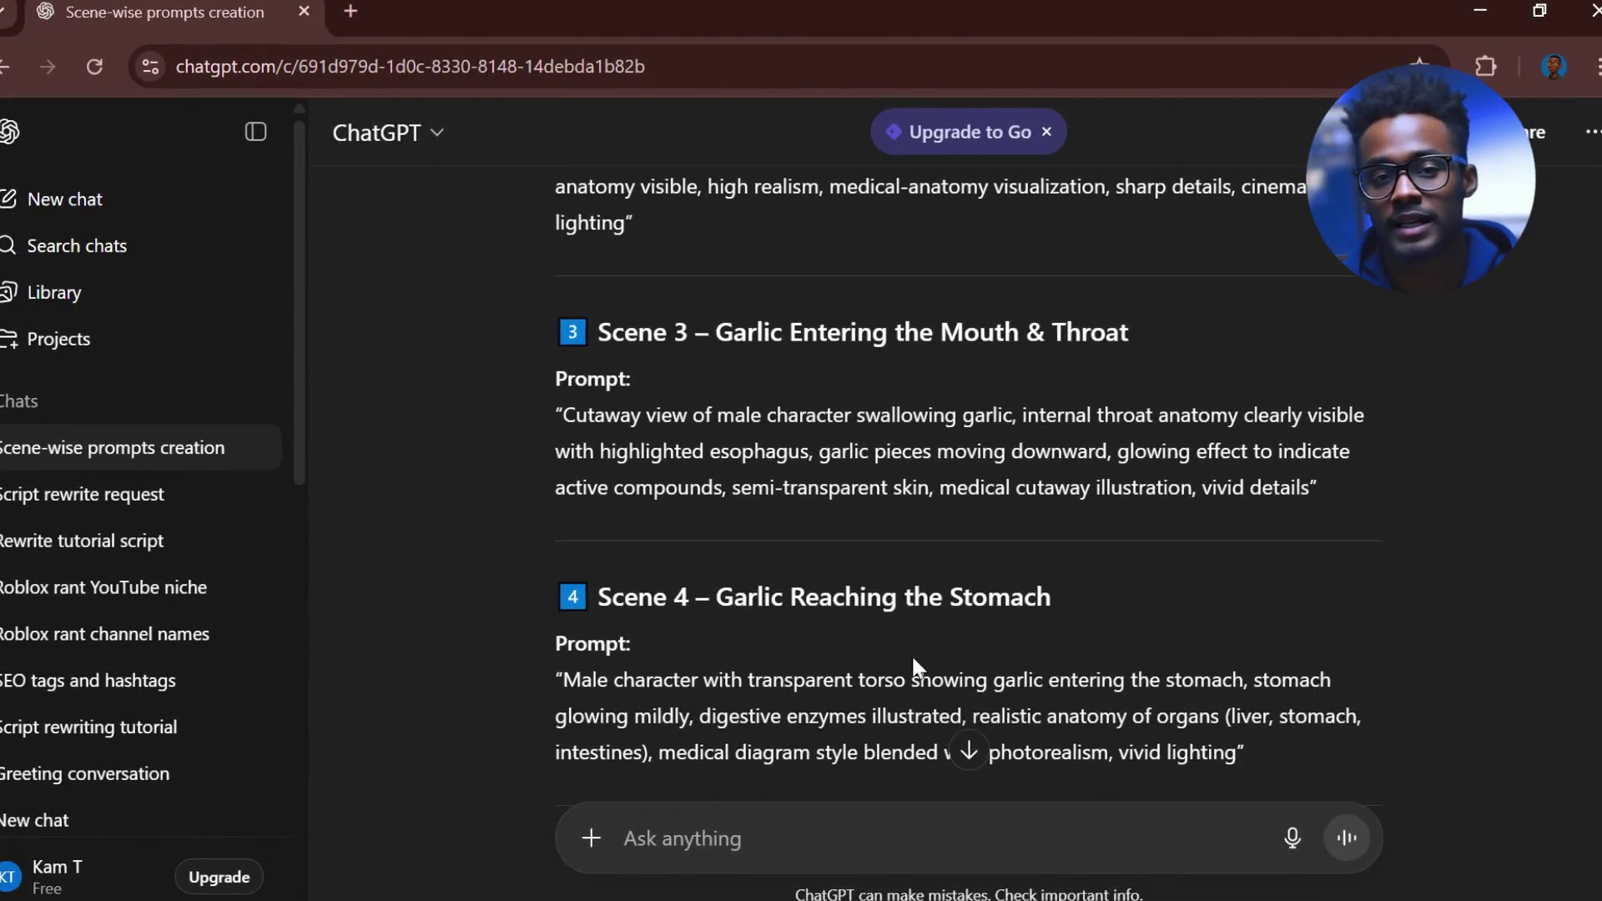
scroll(916, 669, down, 3)
scroll(1062, 618, down, 2)
scroll(1043, 697, down, 2)
scroll(863, 664, down, 2)
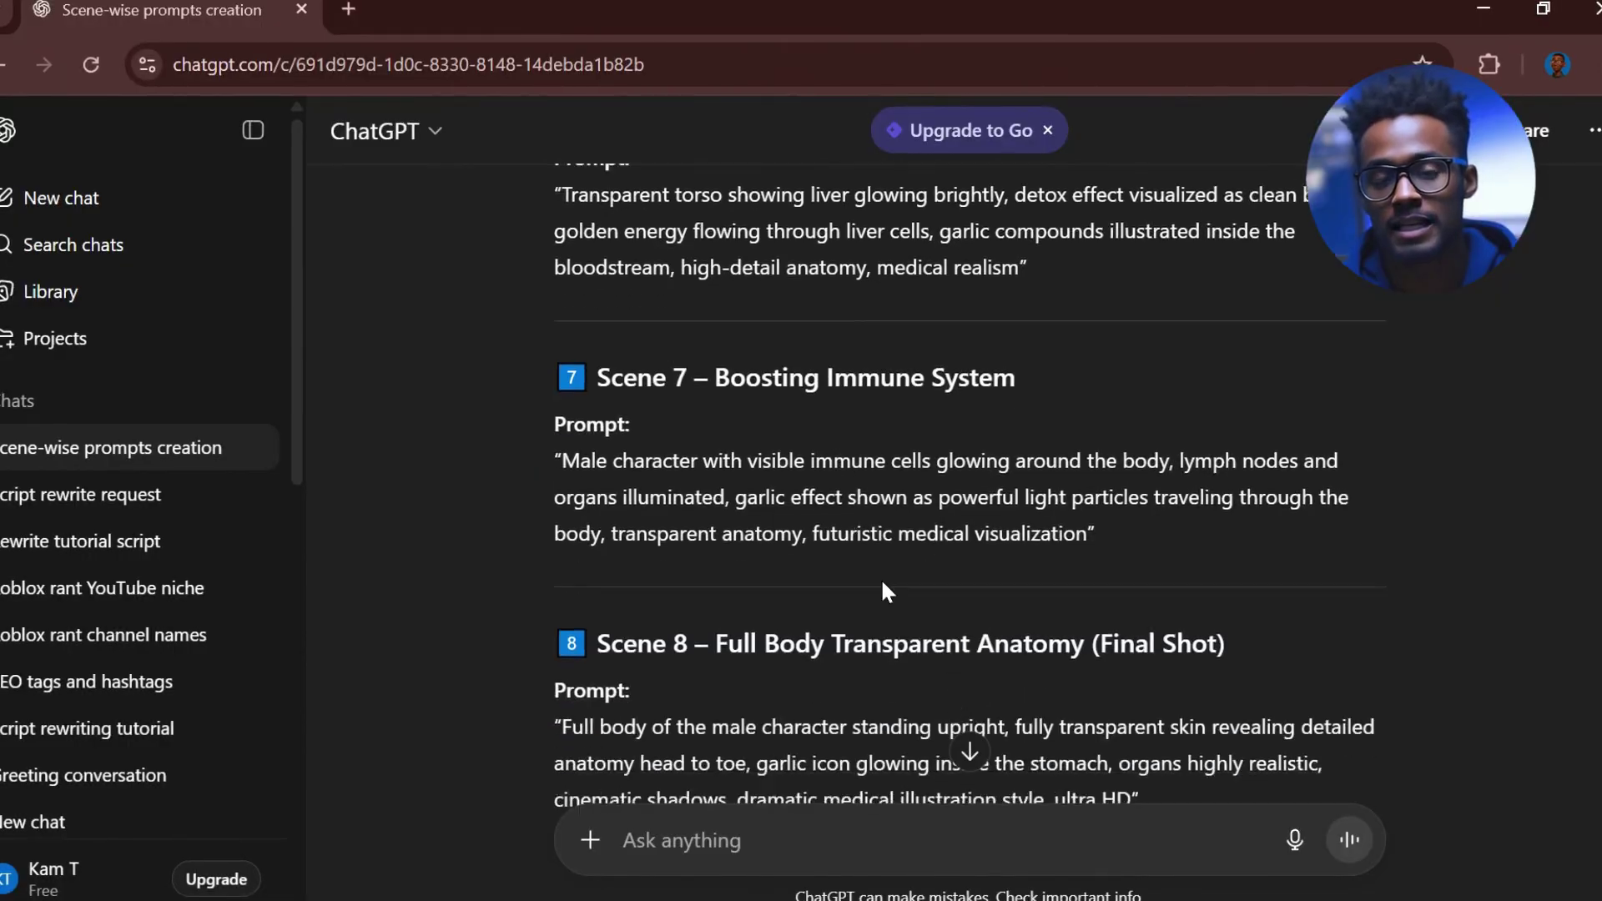
scroll(801, 598, down, 2)
scroll(813, 513, down, 1)
scroll(952, 538, up, 3)
scroll(1118, 666, up, 2)
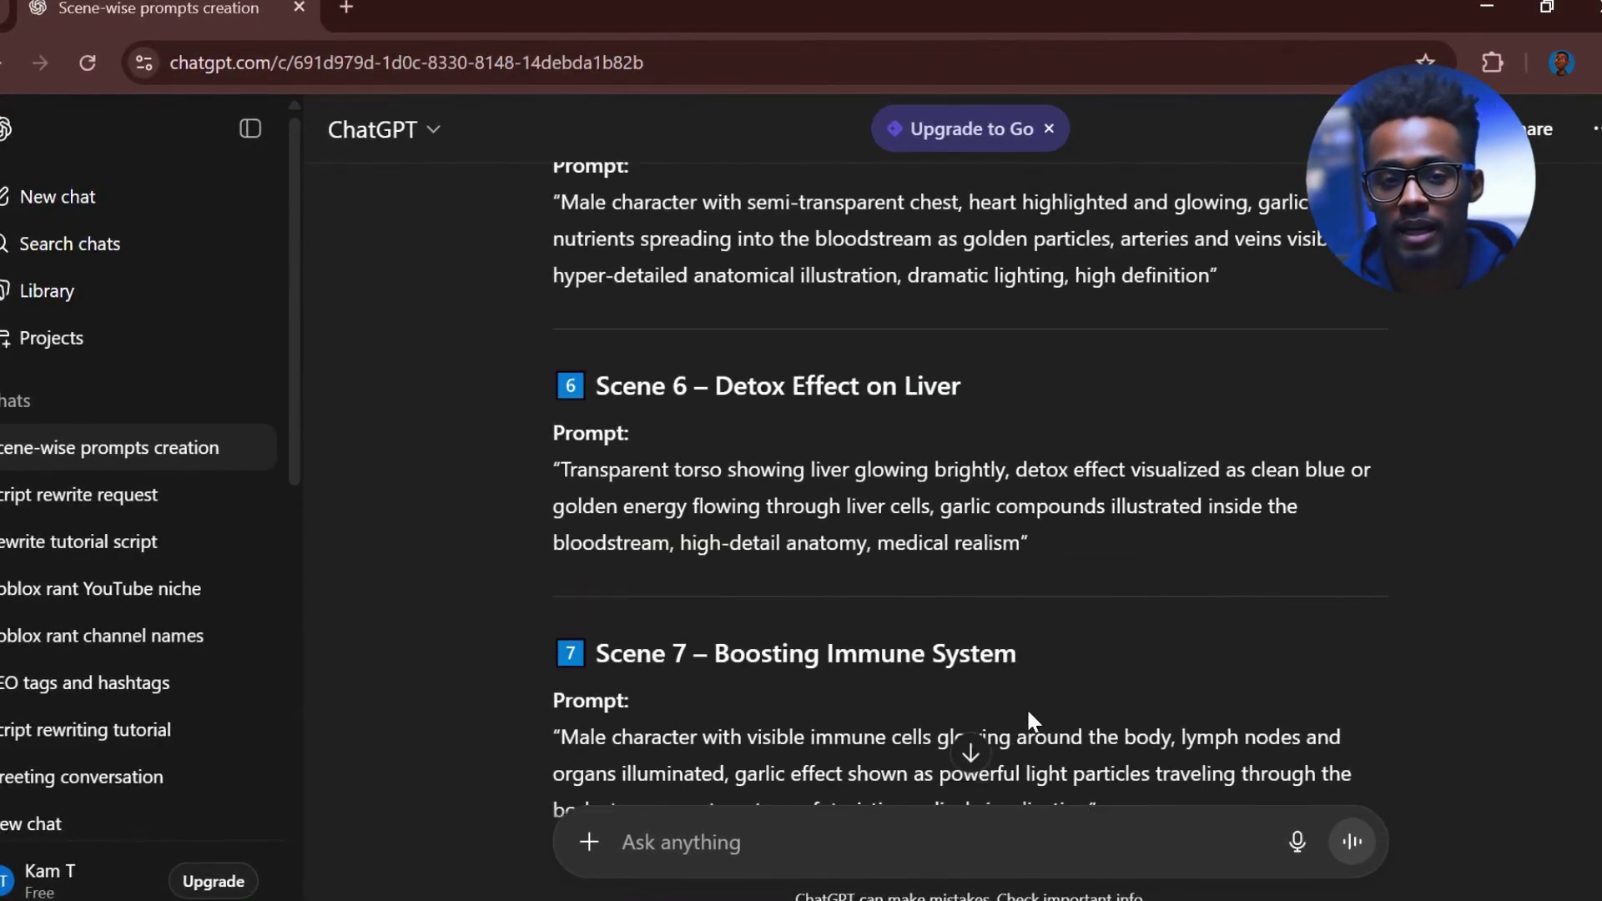
scroll(1103, 665, up, 3)
scroll(1248, 655, up, 3)
scroll(1311, 570, up, 2)
scroll(1312, 570, up, 2)
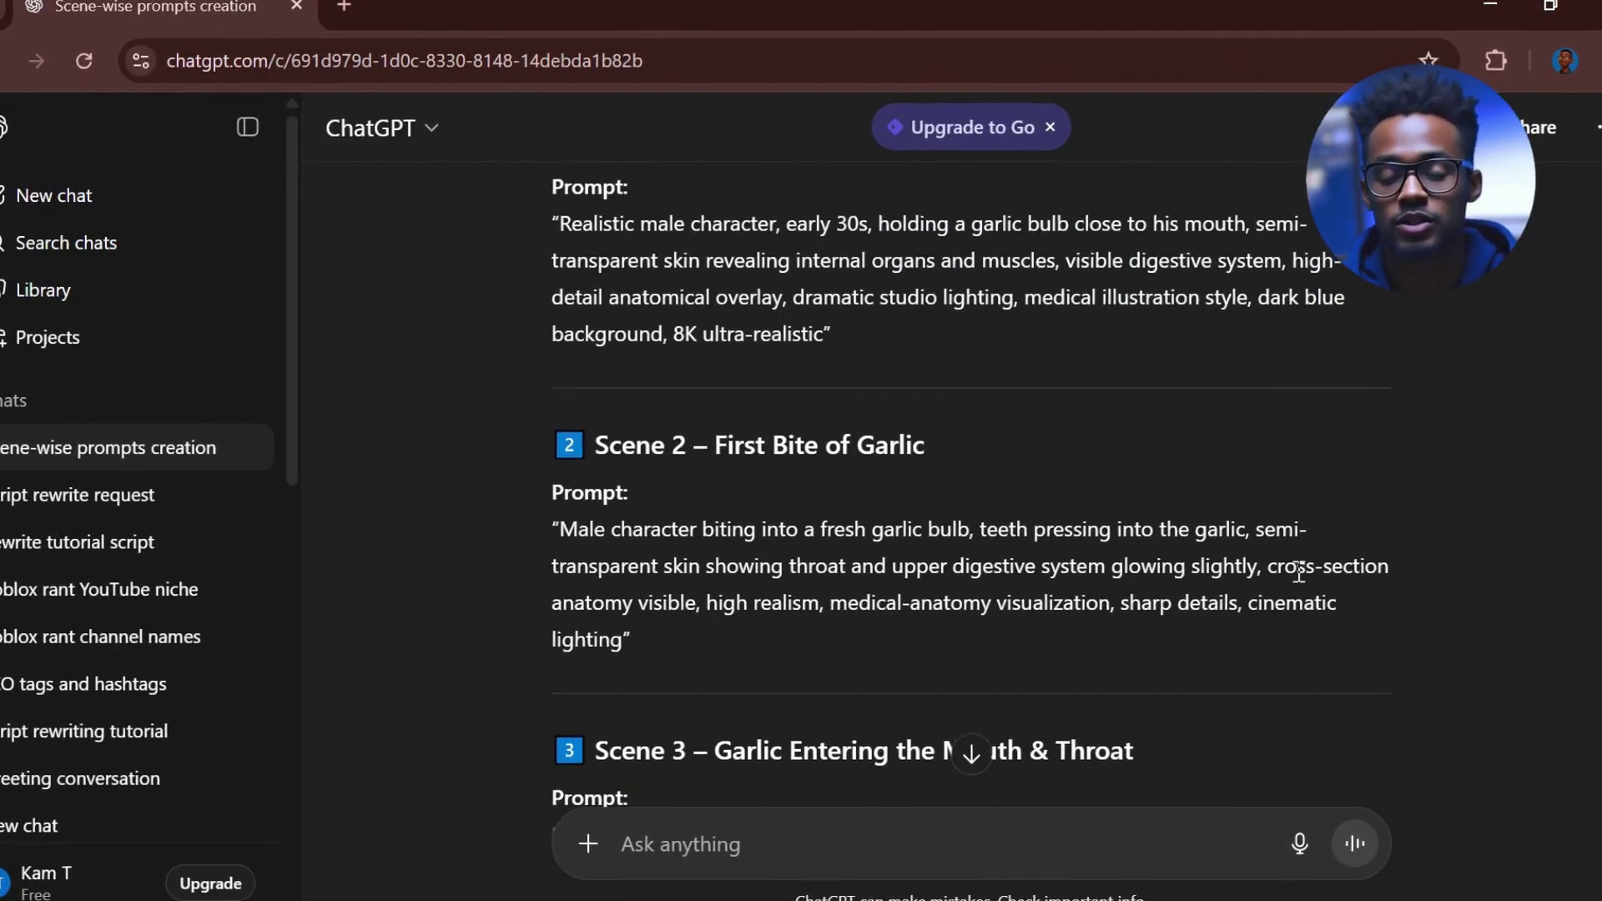
scroll(1260, 452, up, 3)
scroll(1270, 392, up, 2)
scroll(1259, 632, up, 2)
scroll(1259, 641, up, 3)
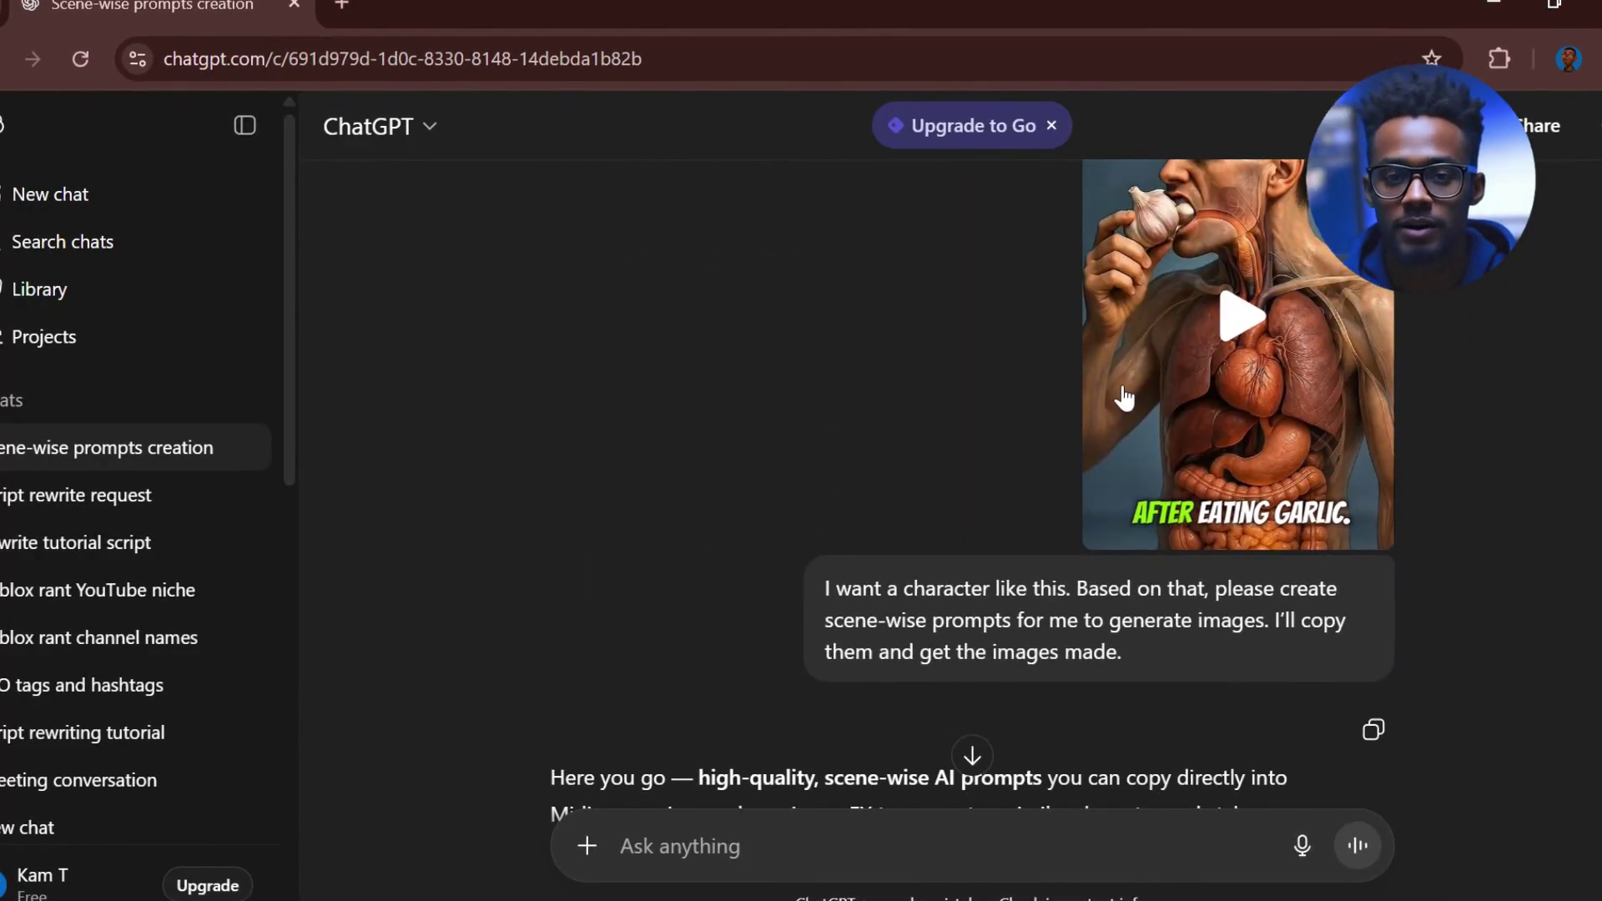
scroll(1192, 236, up, 1)
scroll(1255, 620, down, 1)
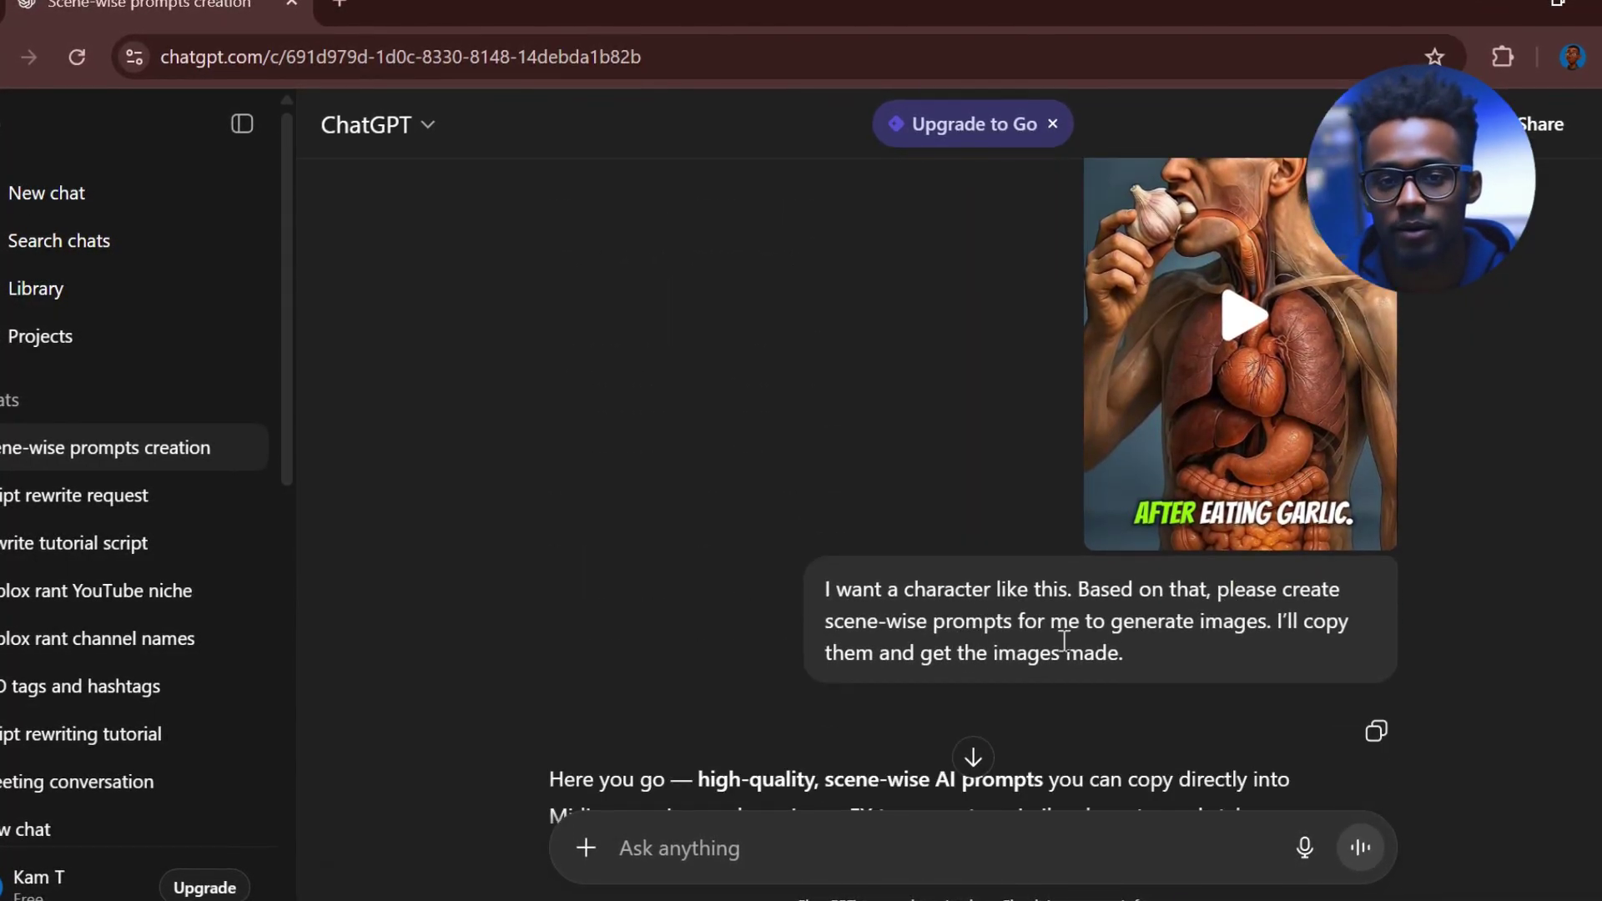
scroll(959, 625, down, 3)
scroll(668, 618, down, 4)
scroll(739, 551, down, 4)
scroll(739, 550, down, 3)
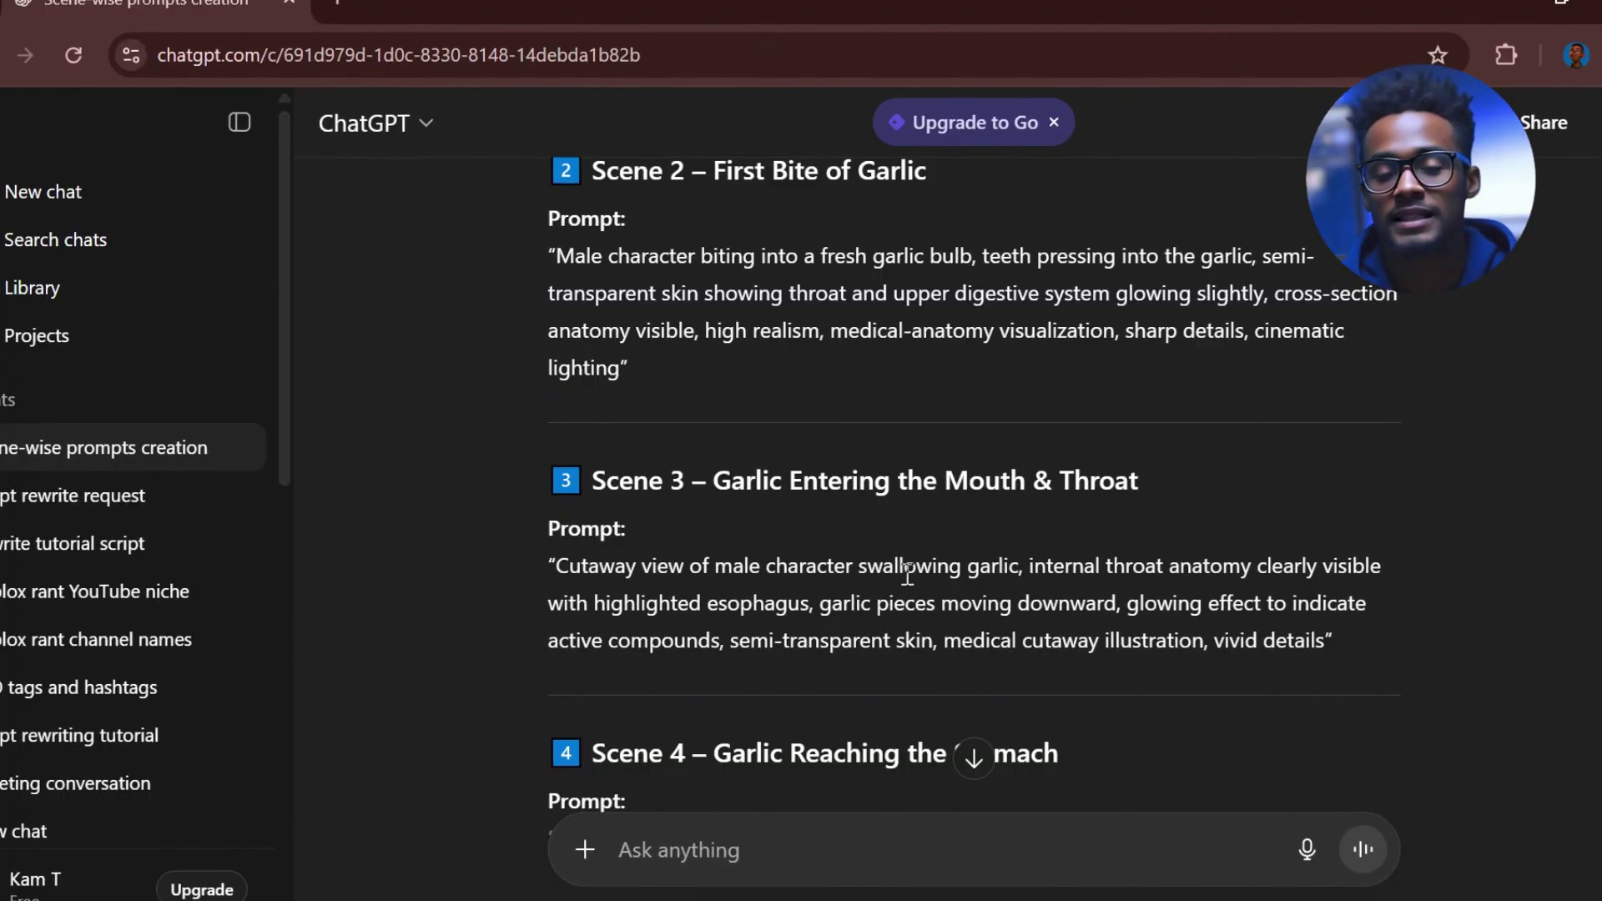
scroll(947, 648, down, 2)
scroll(947, 647, down, 4)
scroll(898, 697, down, 3)
scroll(901, 676, down, 4)
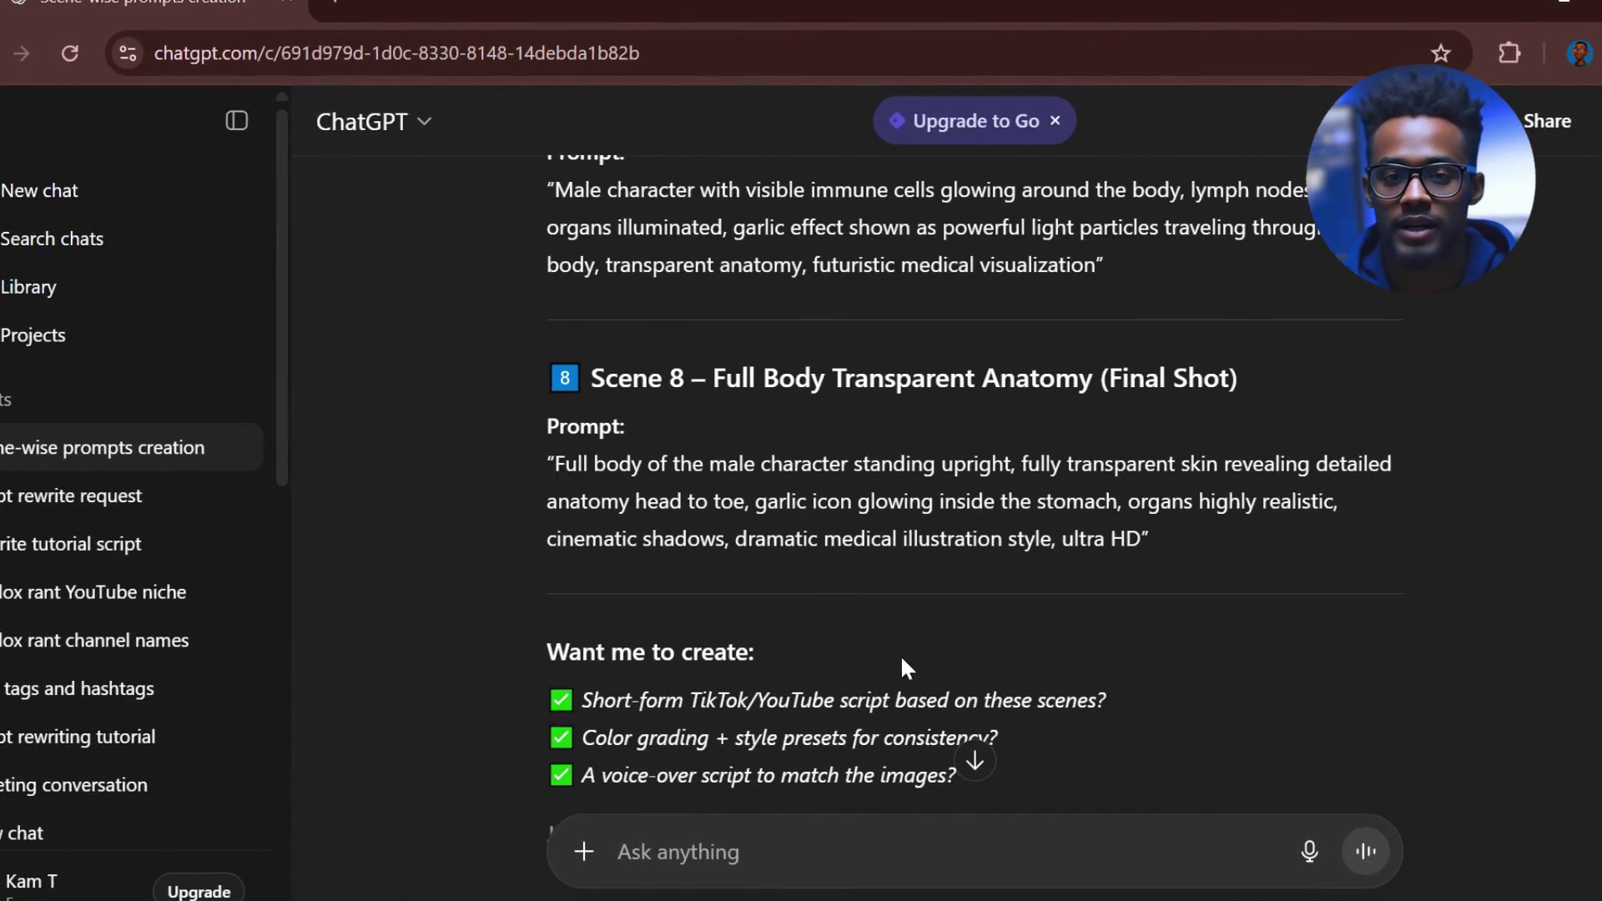
scroll(908, 648, down, 2)
scroll(909, 645, up, 6)
scroll(912, 651, up, 2)
scroll(912, 651, up, 1)
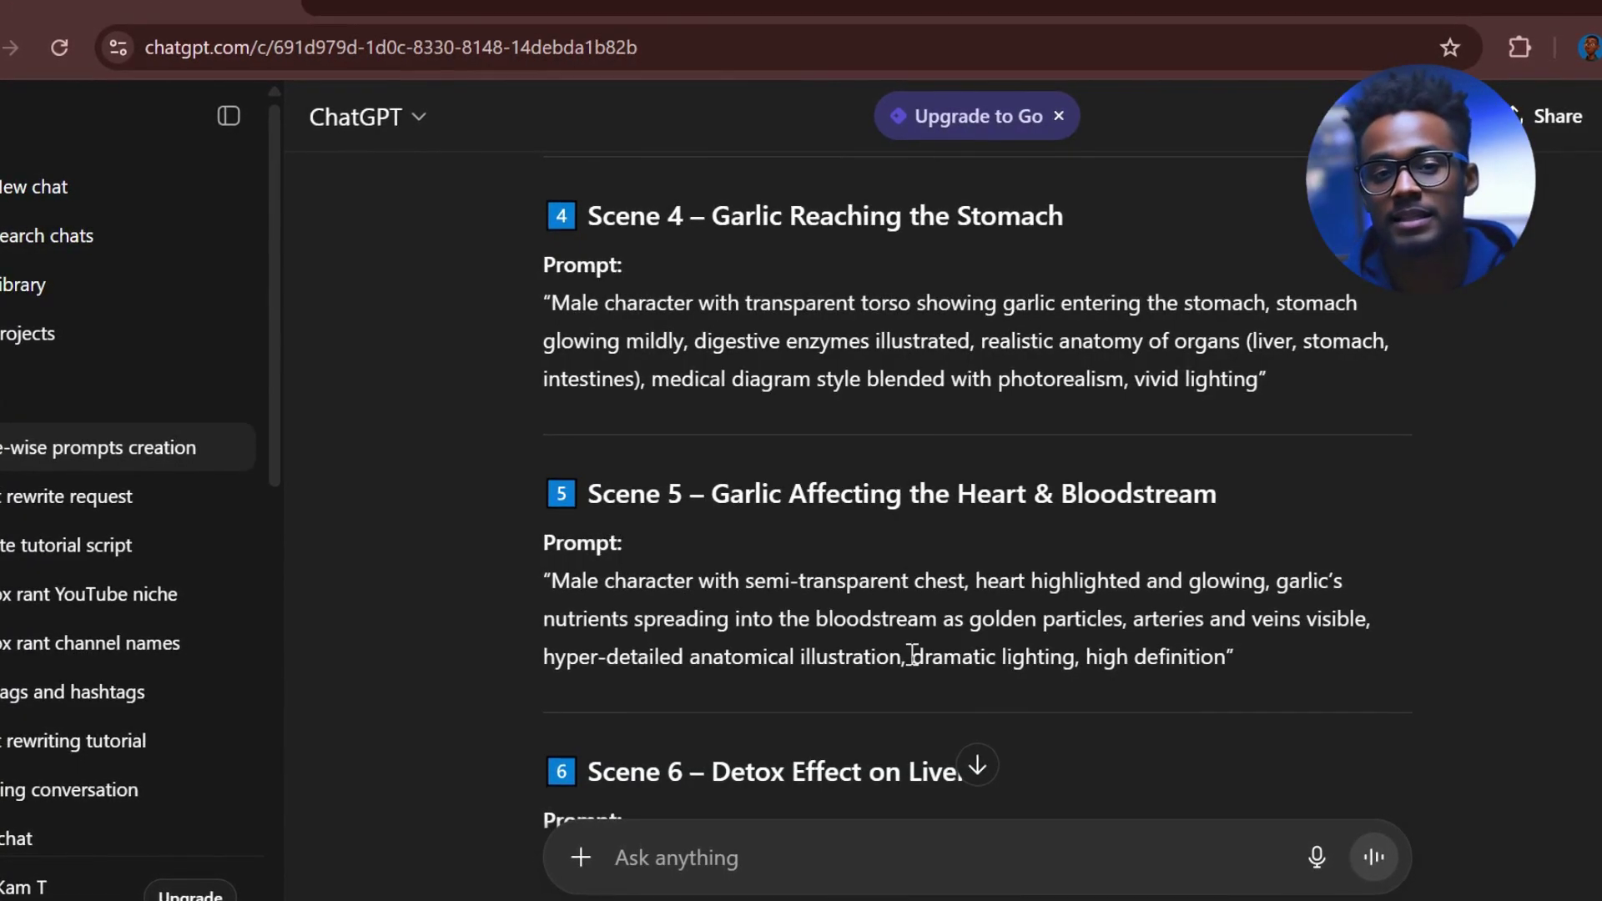
scroll(912, 656, up, 4)
scroll(911, 655, up, 5)
scroll(911, 653, up, 1)
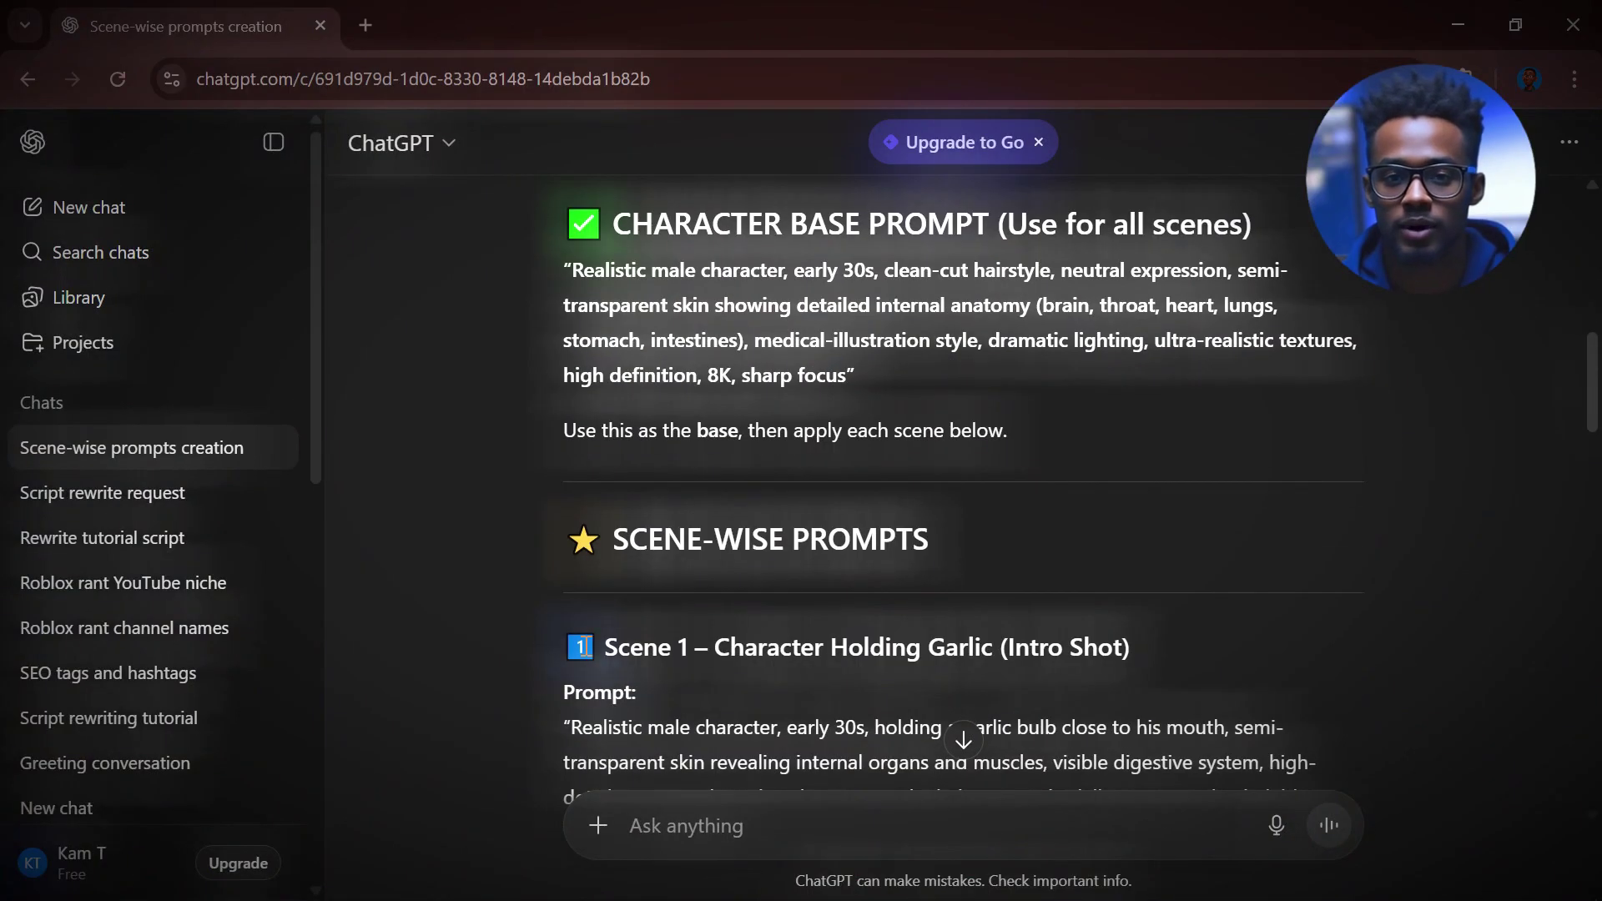
scroll(587, 612, down, 2)
Paste the garlic-biting Scene 1 prompt and generate with Seedream 4.0 at 9:16
drag(594, 607, 830, 708)
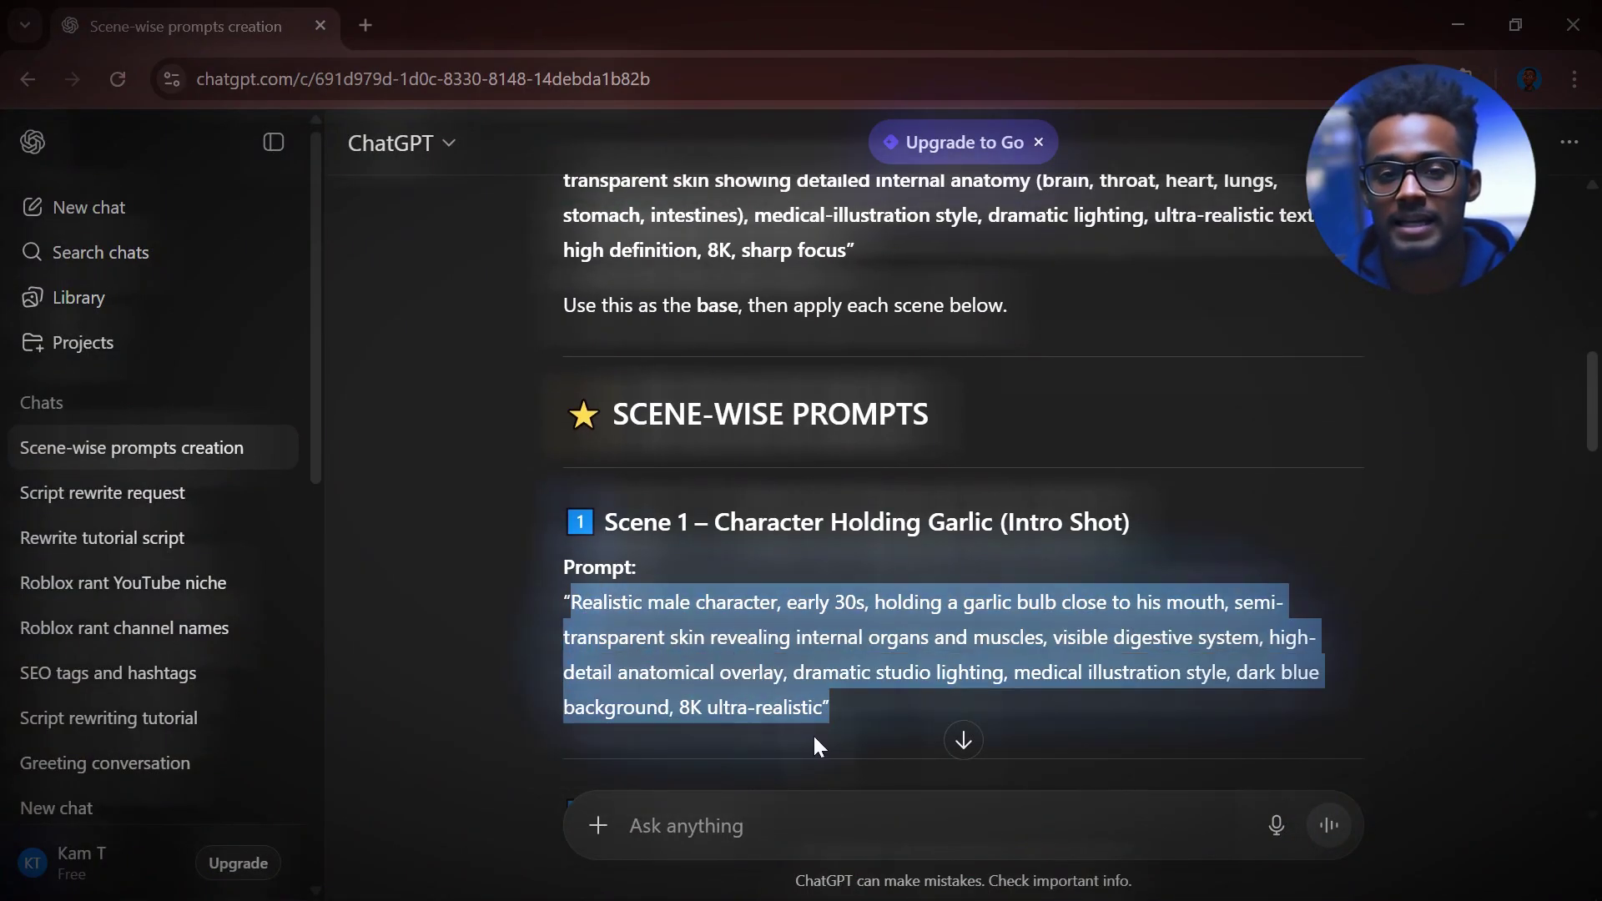
text(Realistic male character, early 30s, holding a garlic bulb close to his mouth, semi-transparent skin revealing internal organs and muscles, visible digestive system, high-detail anatomical overlay, dramatic studio lighting, medical illustration style, dark blue background, 8K ultra-realistic)
click(351, 843)
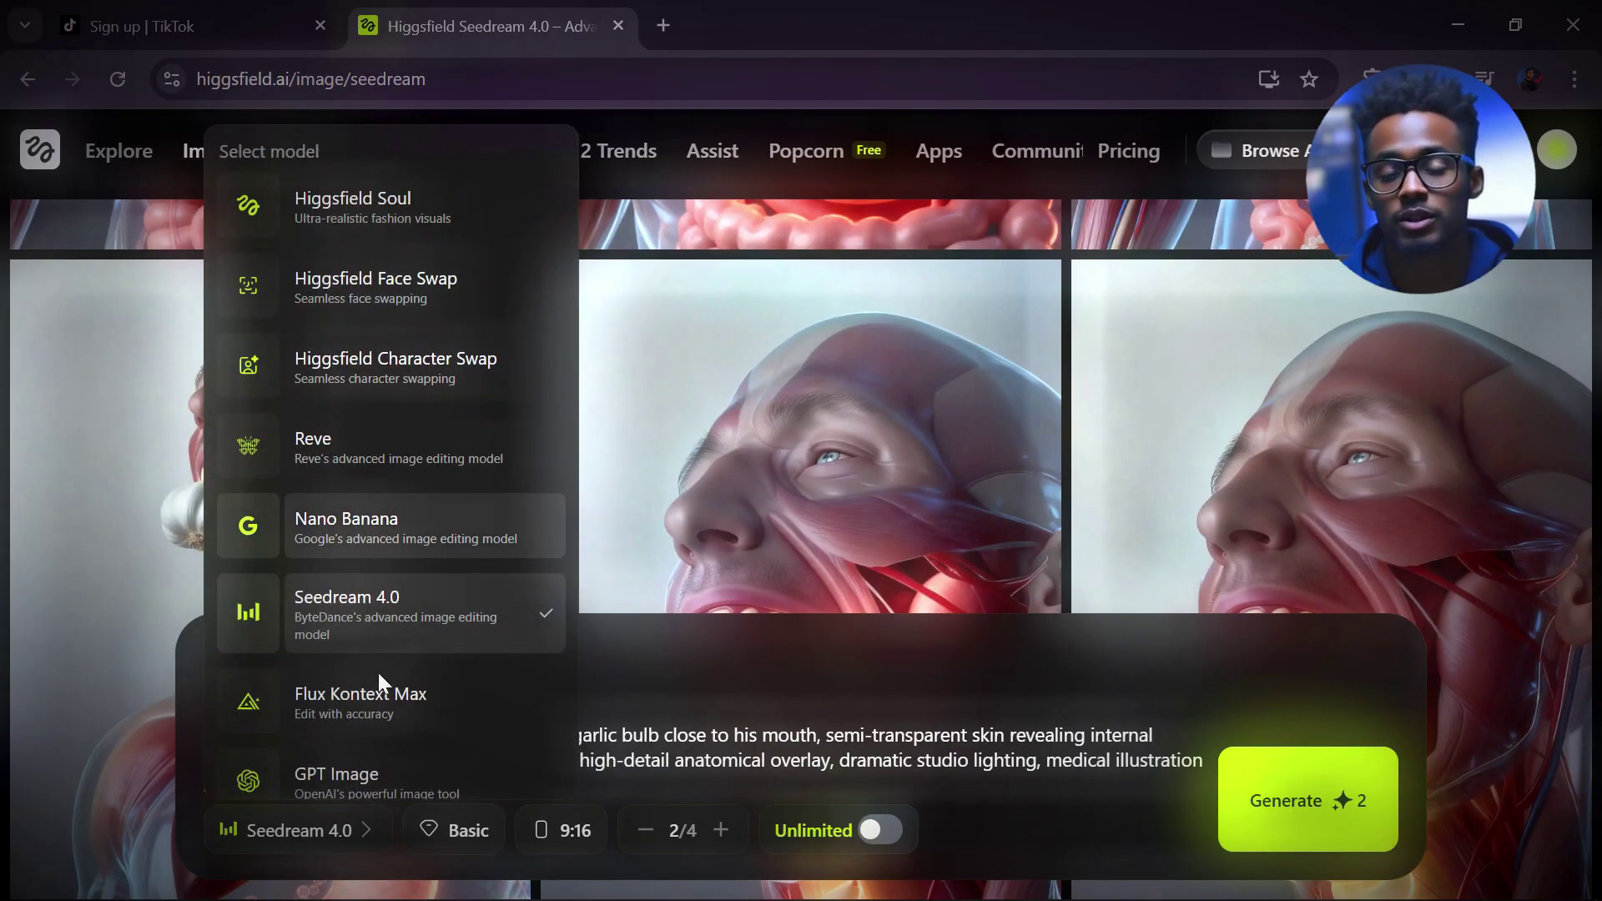
click(388, 598)
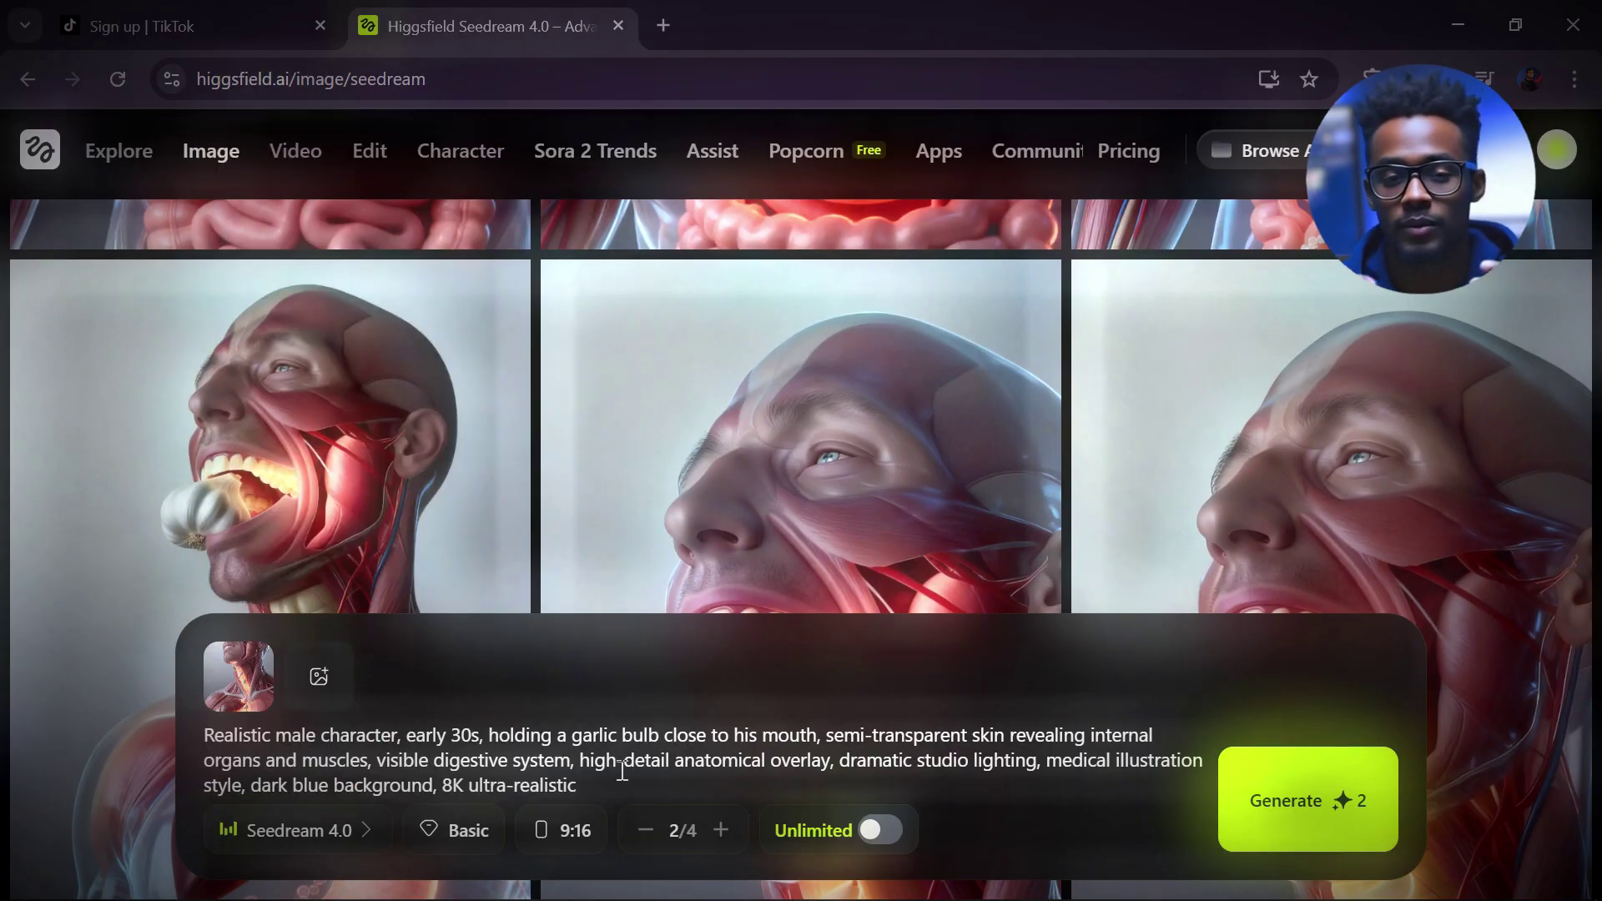
click(579, 840)
click(625, 705)
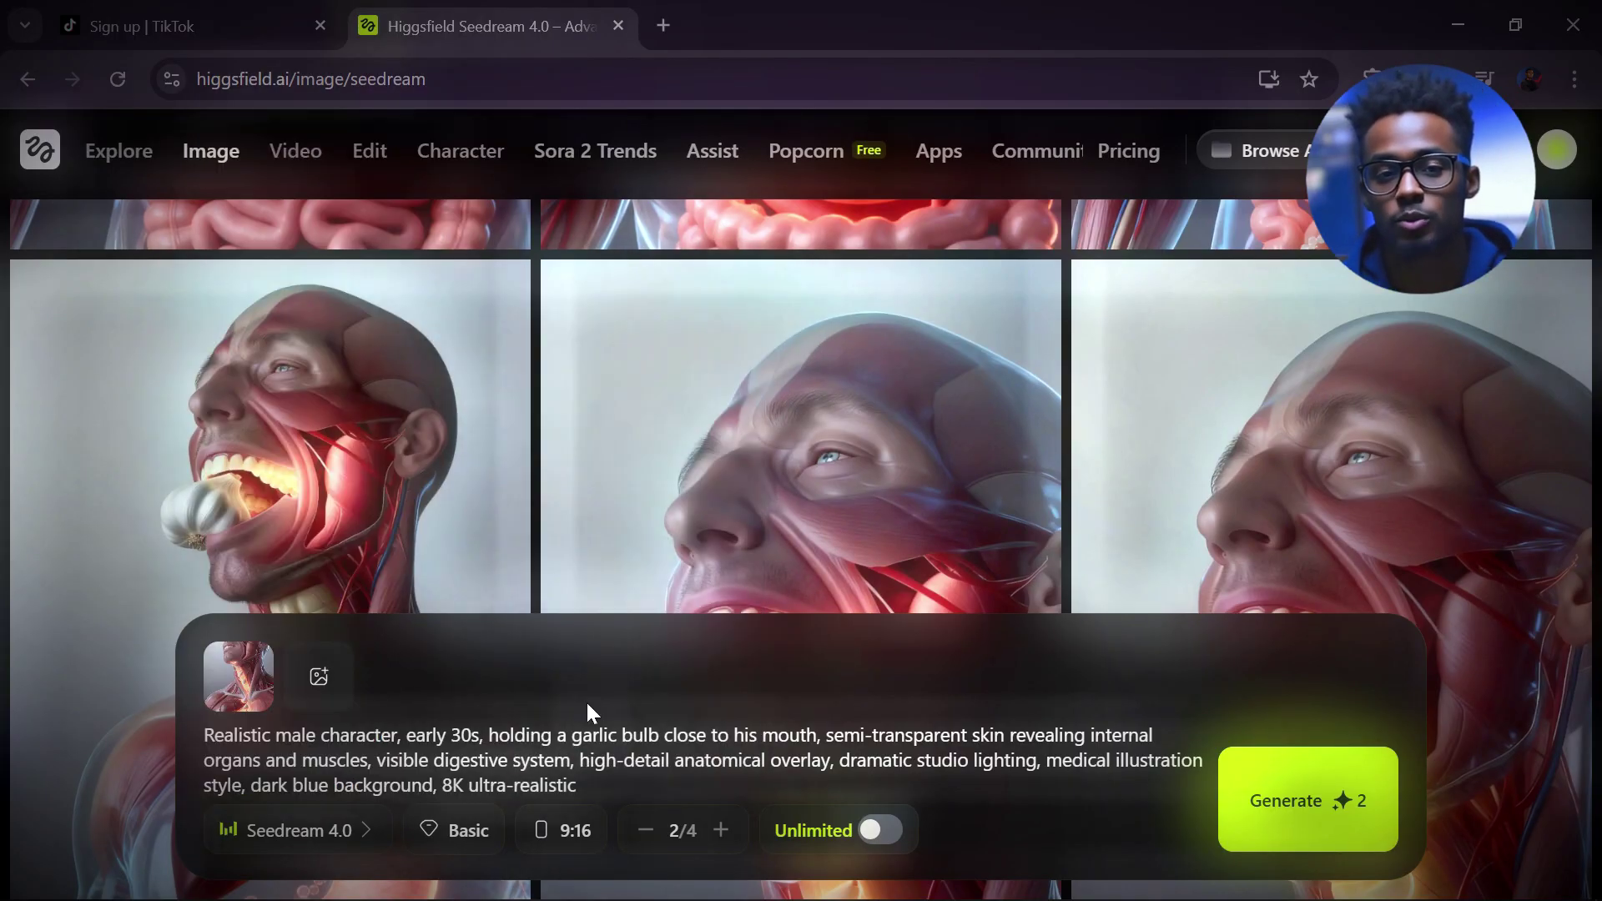
click(1269, 807)
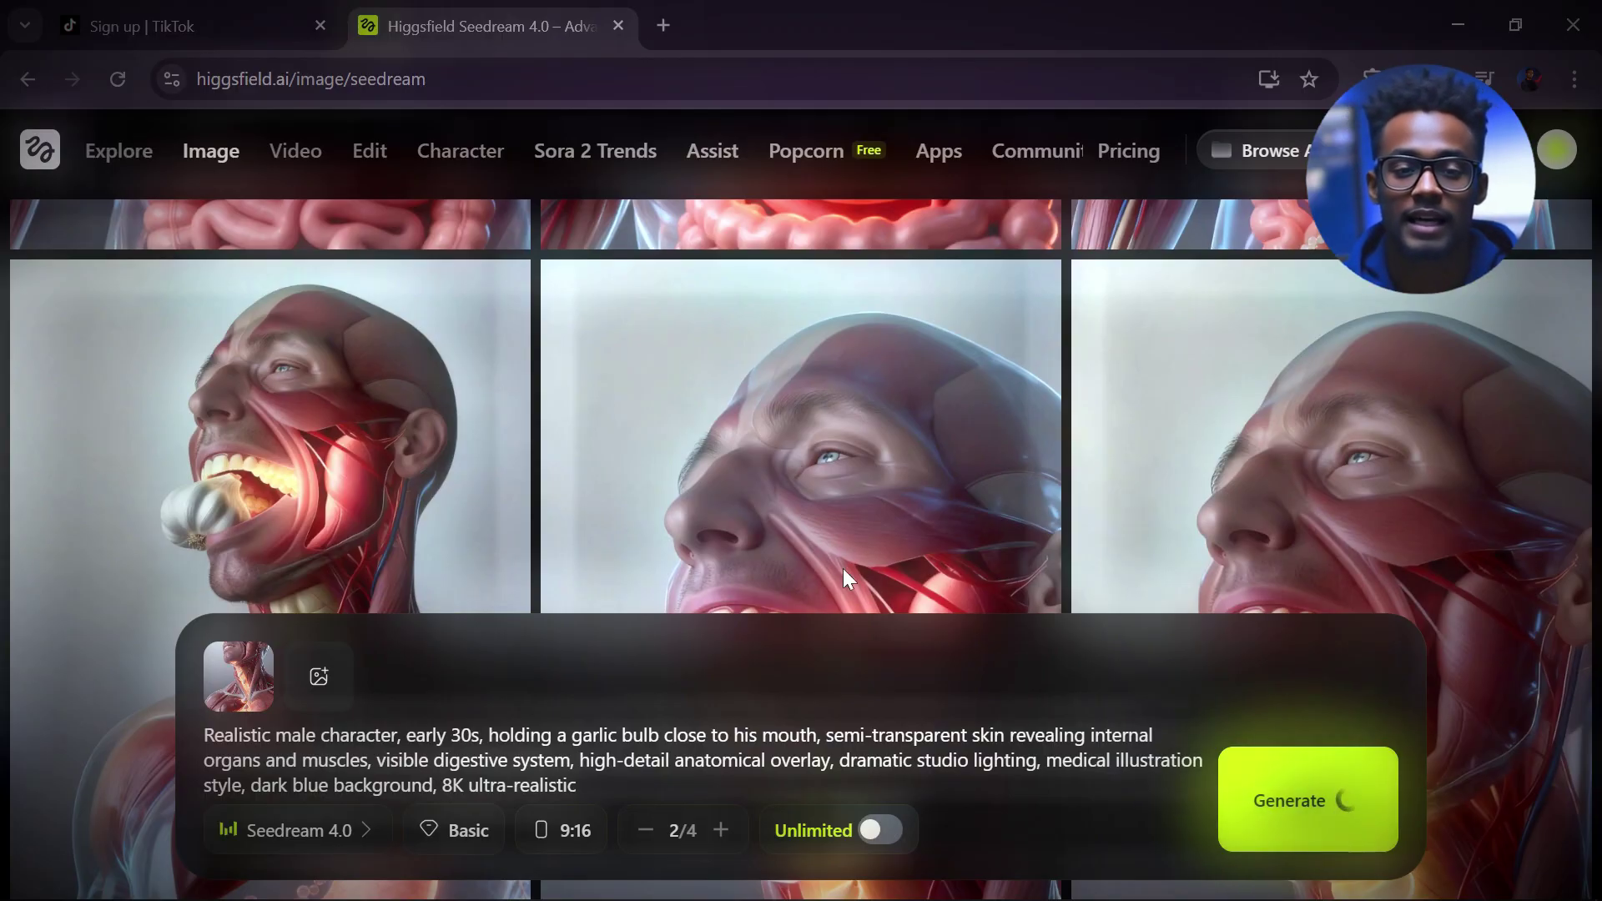
scroll(816, 560, up, 3)
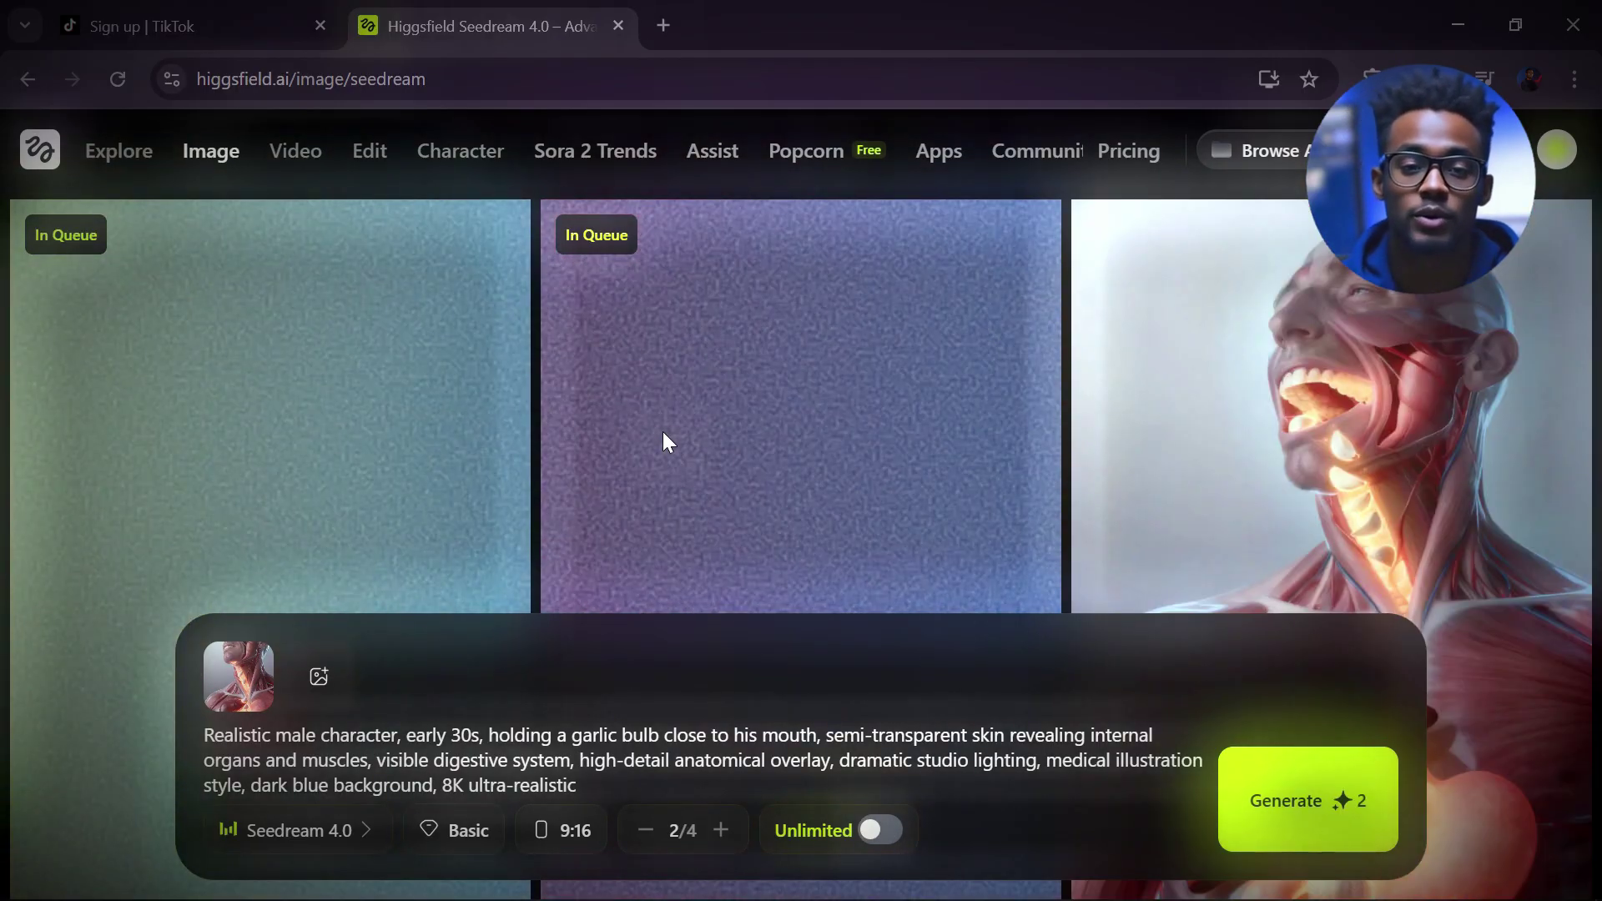
mouse_move(801, 414)
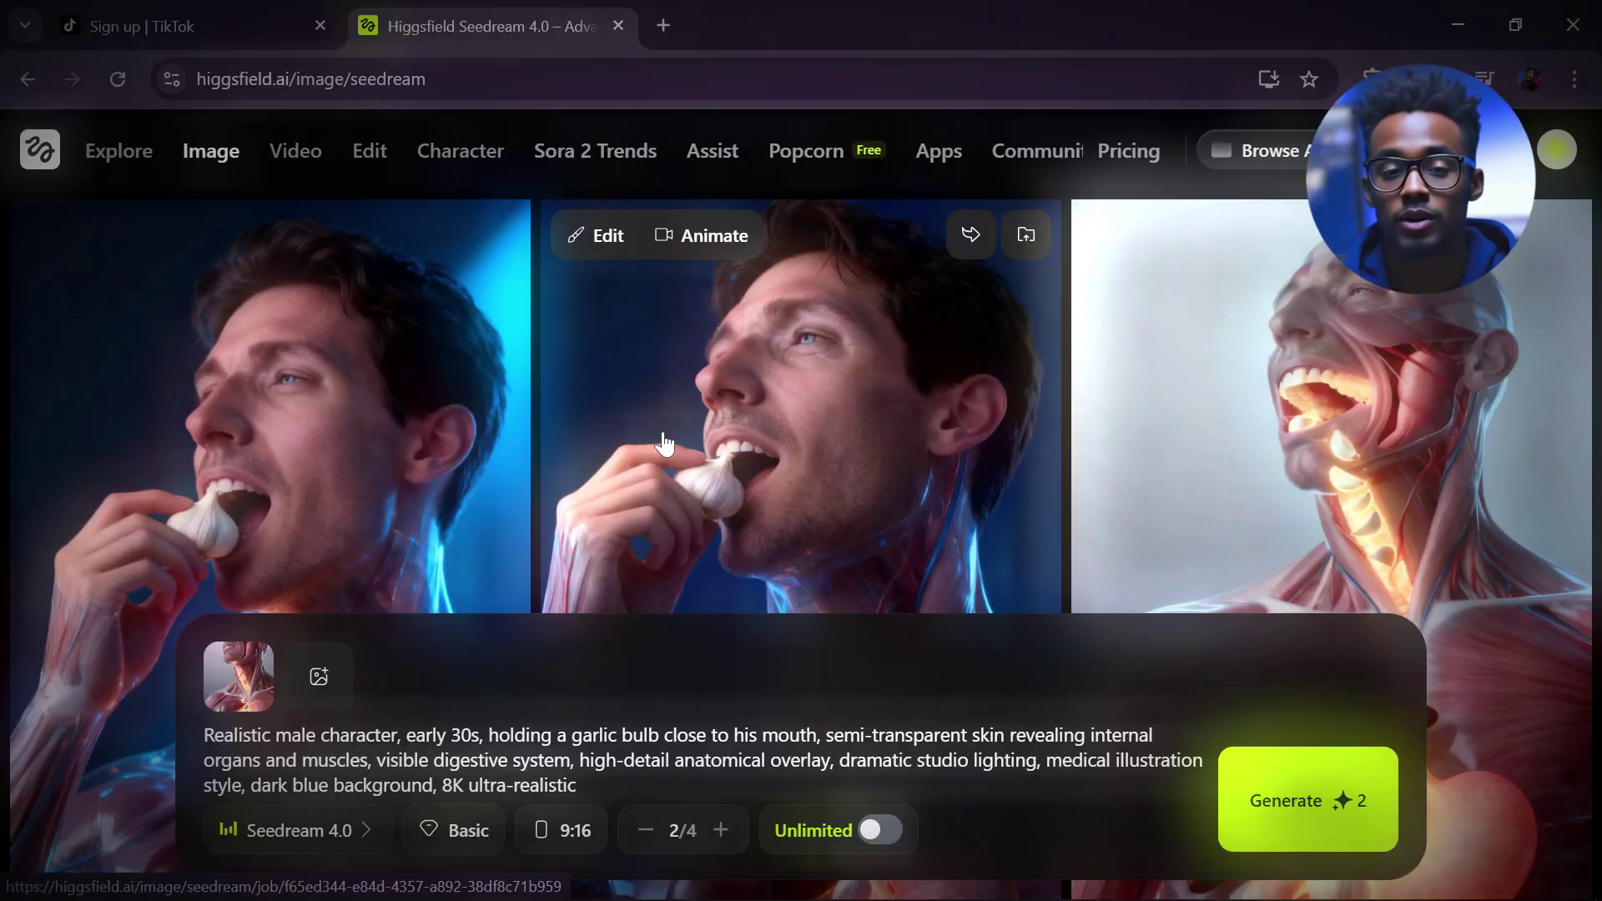
scroll(403, 429, down, 1)
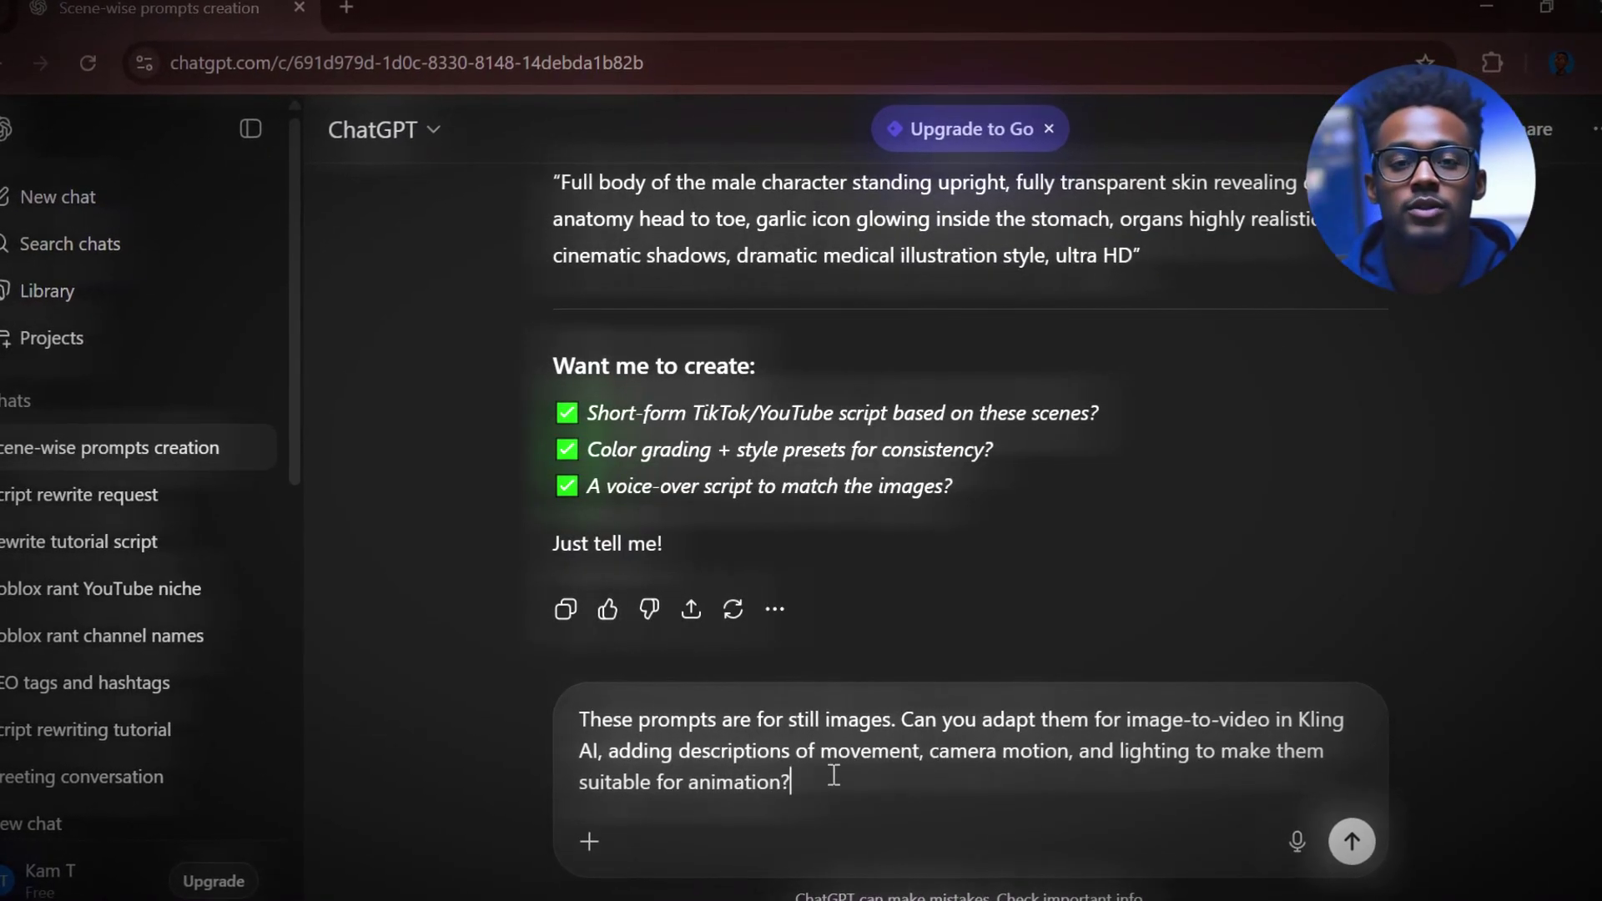
Send the Kling adaptation request and copy the returned Scene 1 image-to-video prompt
click(1369, 851)
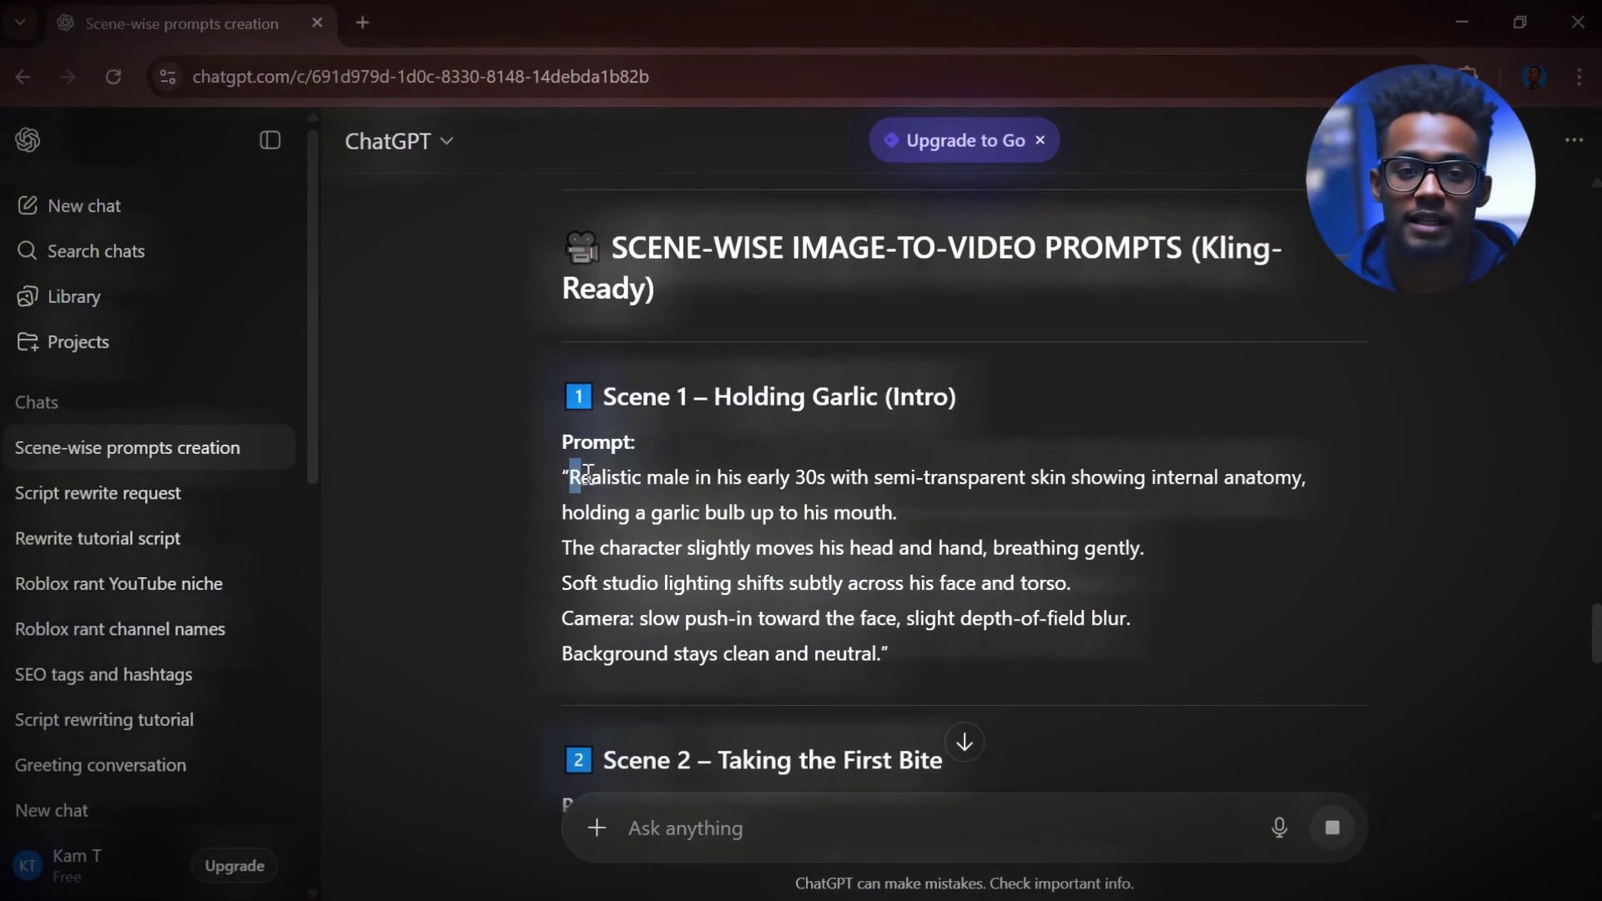
drag(566, 477, 886, 656)
right_click(836, 554)
click(866, 573)
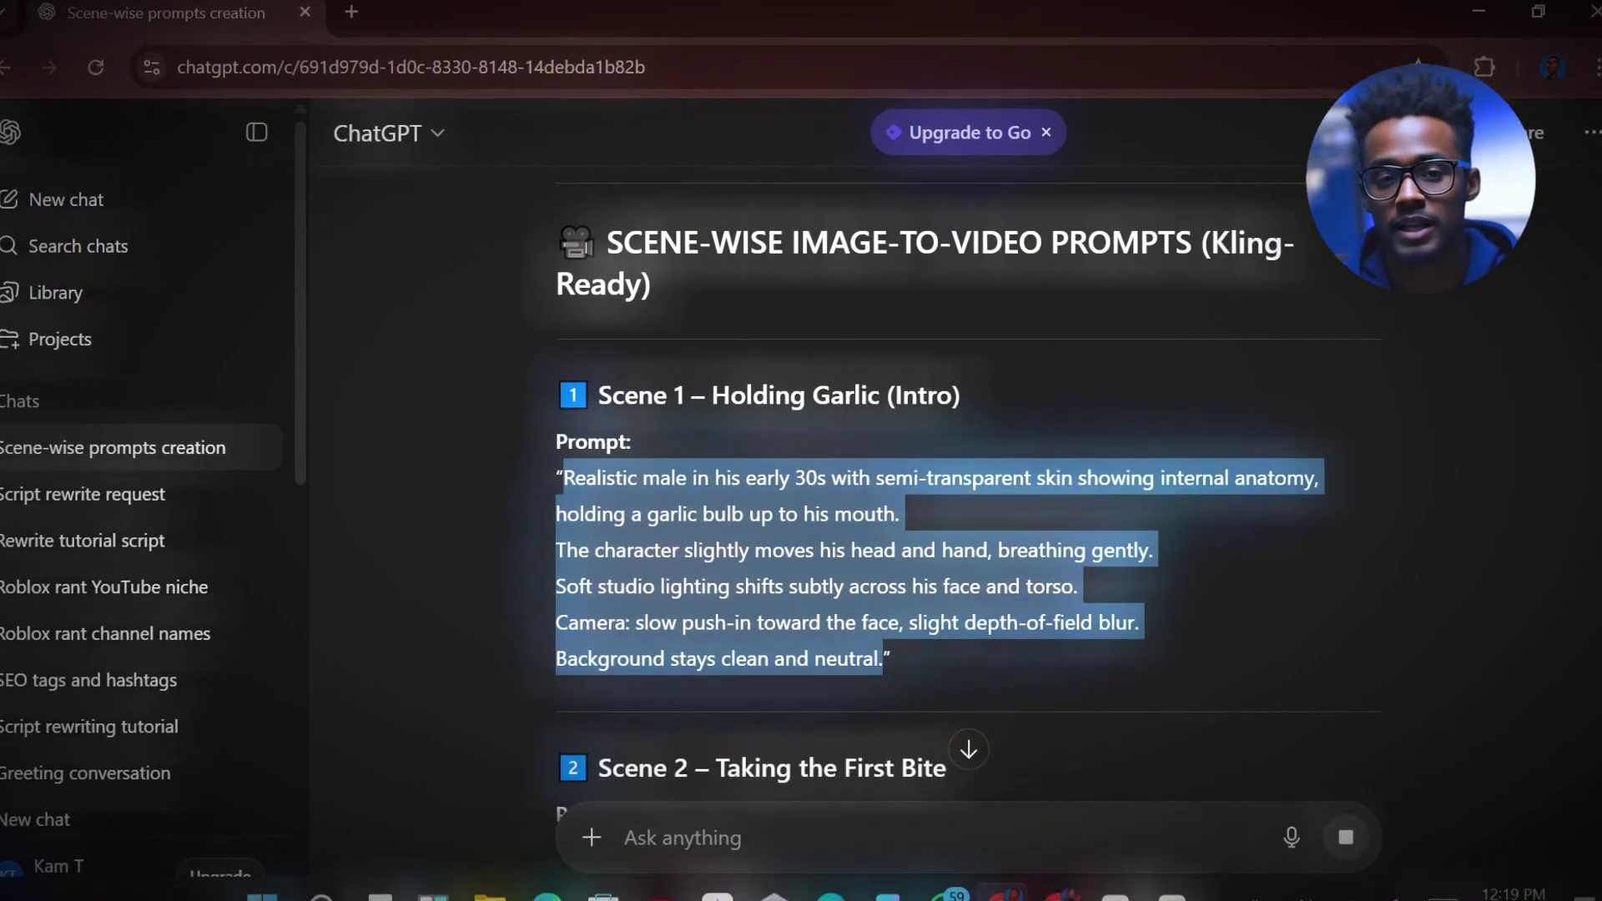
click(1062, 776)
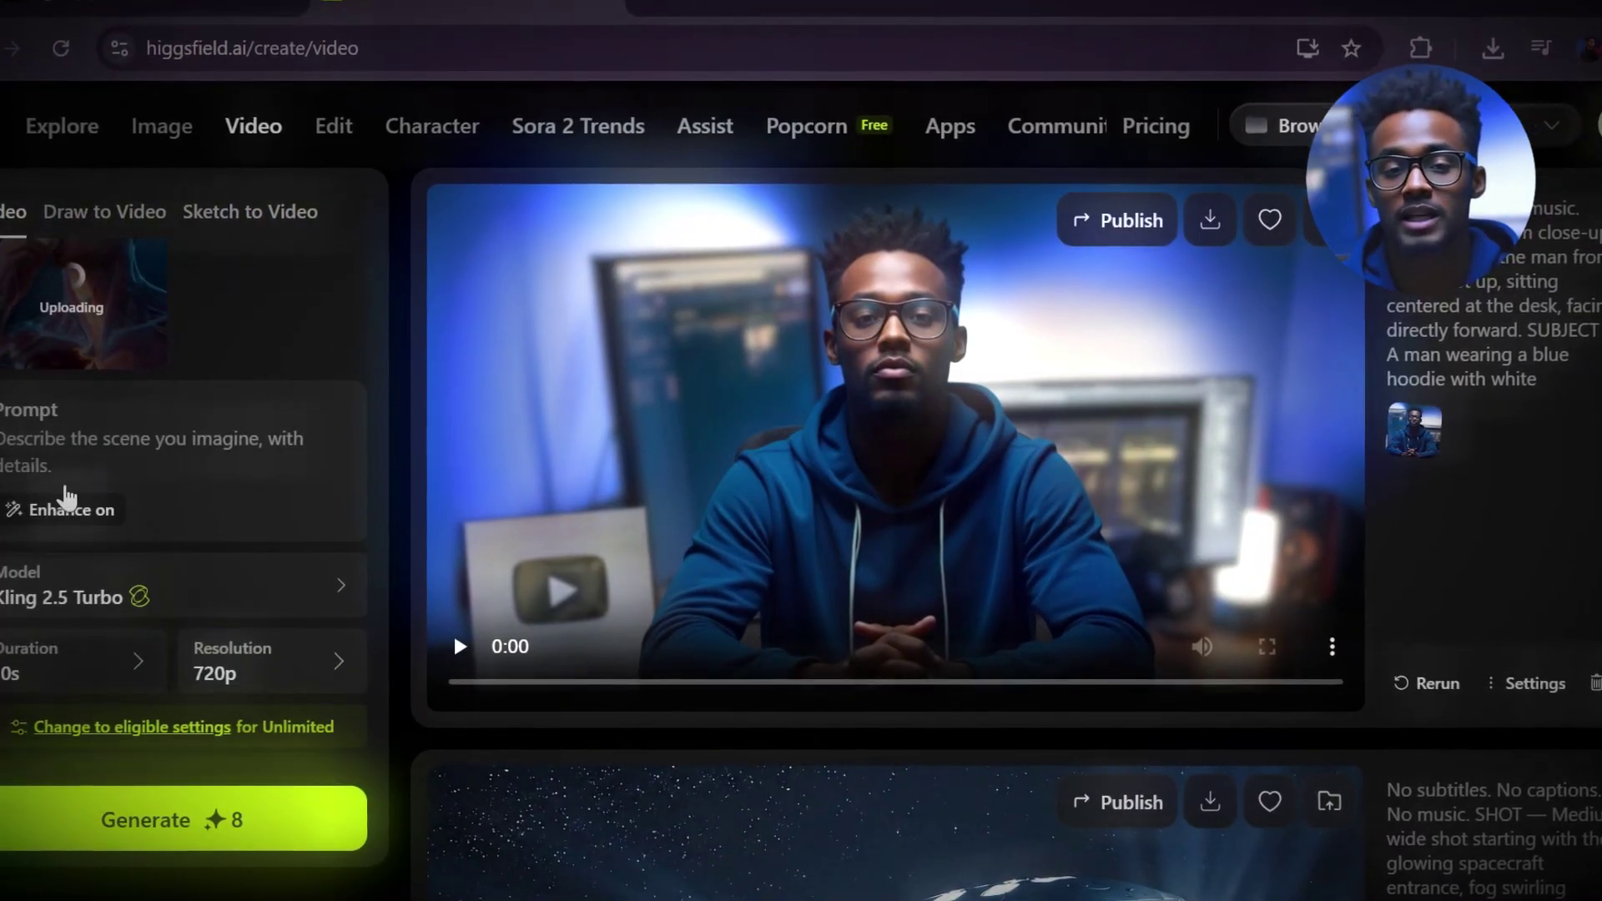
Paste the Scene 1 motion prompt into Kling, generate the 10-second clip, and download it
right_click(53, 448)
click(139, 632)
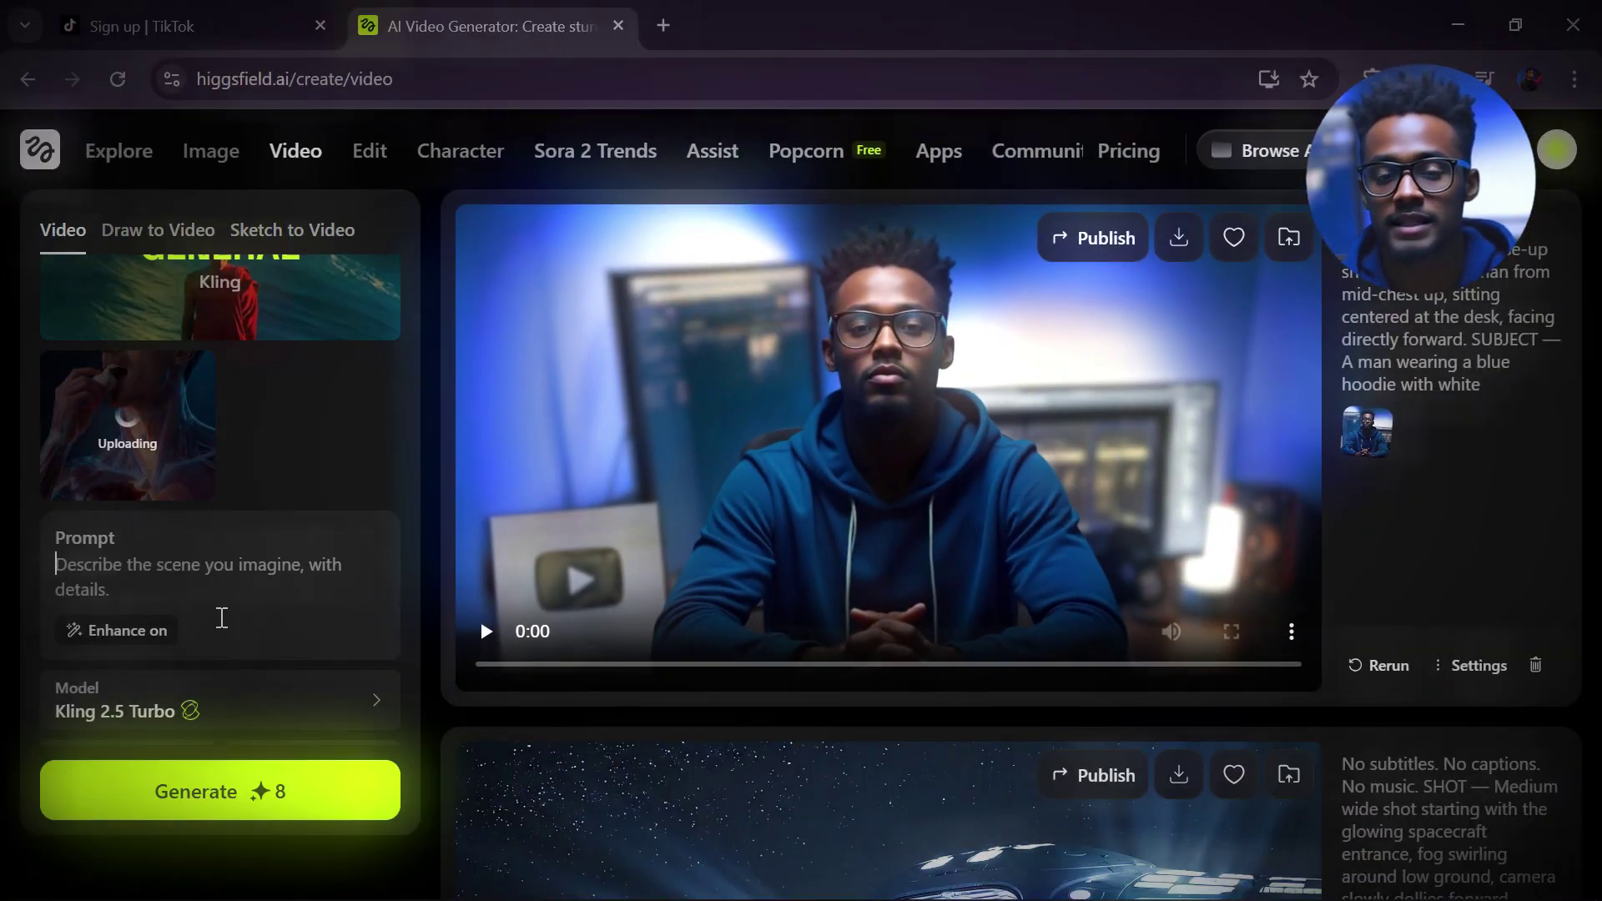
scroll(190, 606, down, 2)
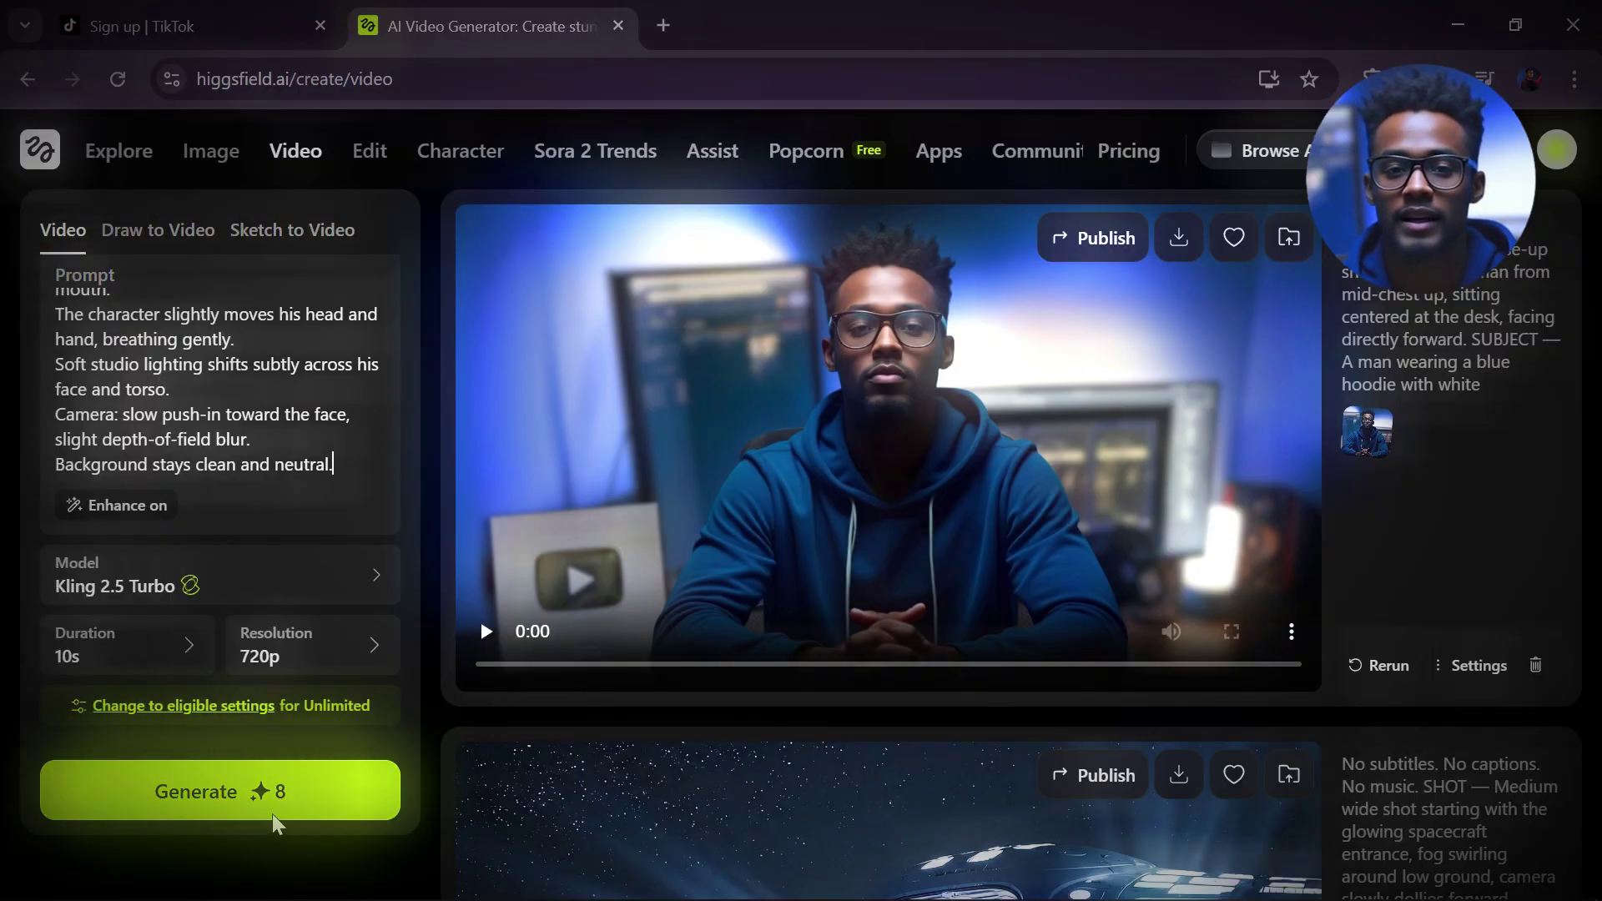
click(263, 805)
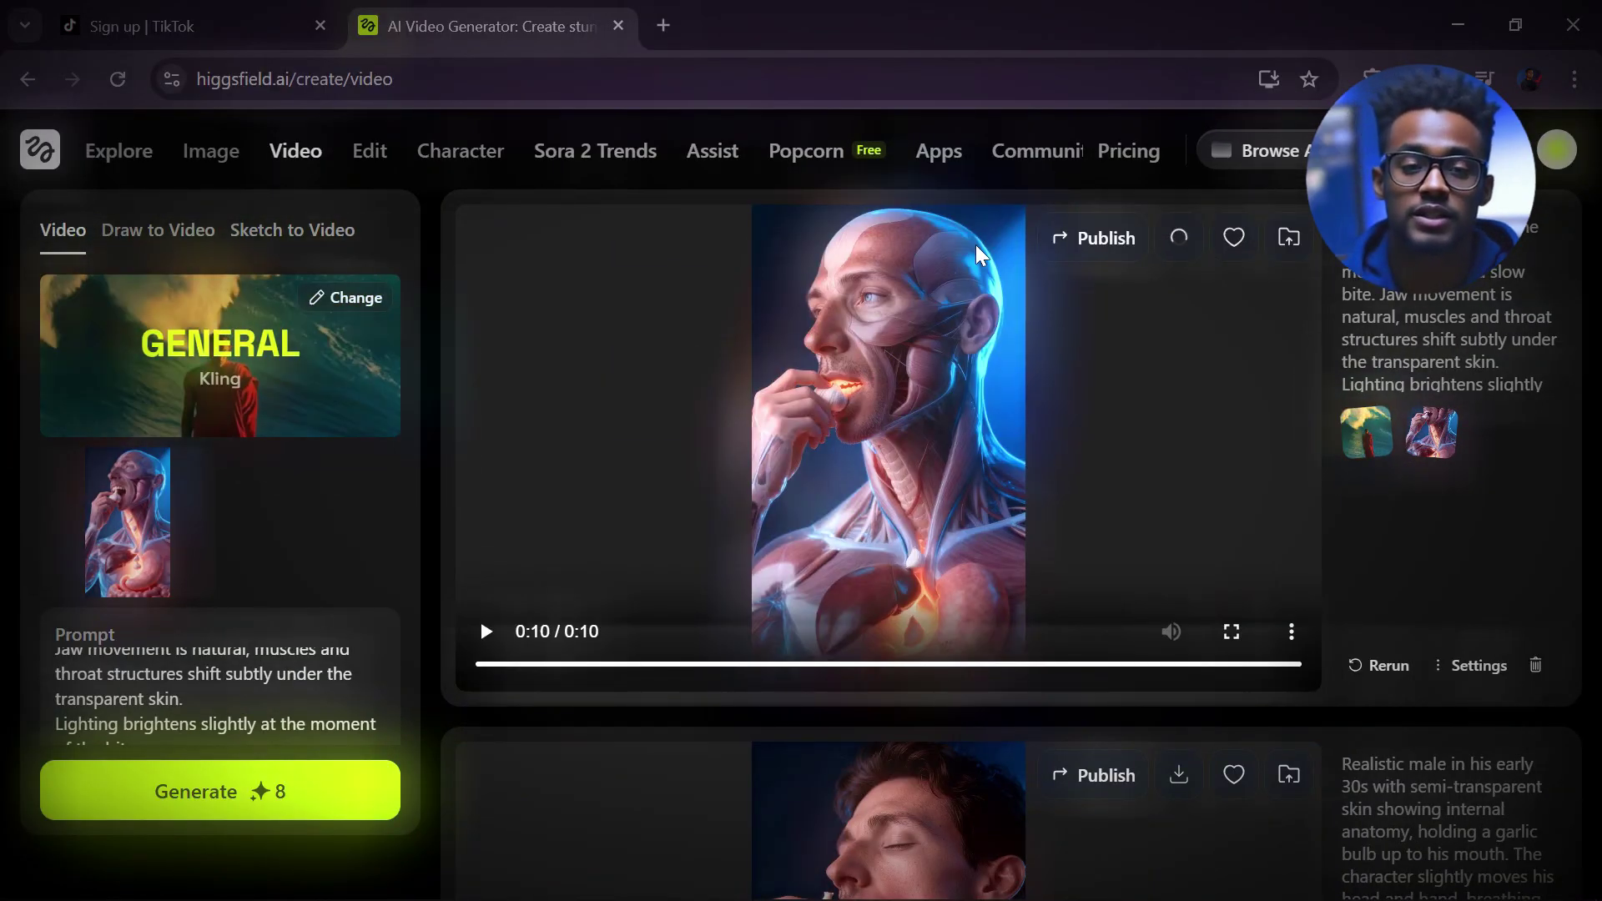
click(1178, 237)
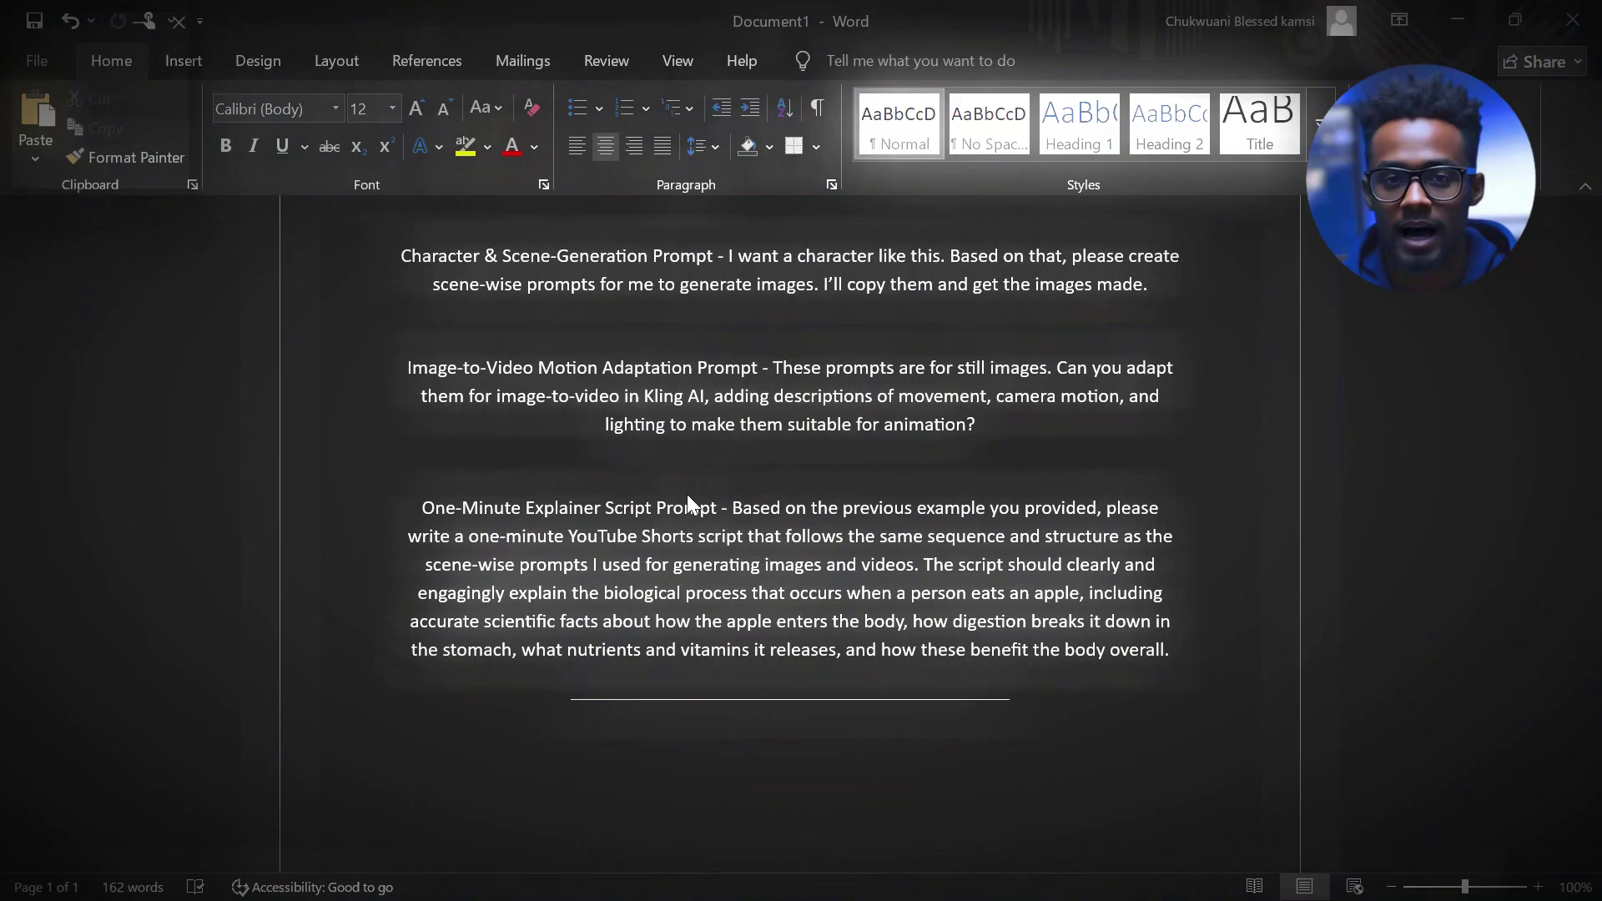
scroll(913, 514, up, 2)
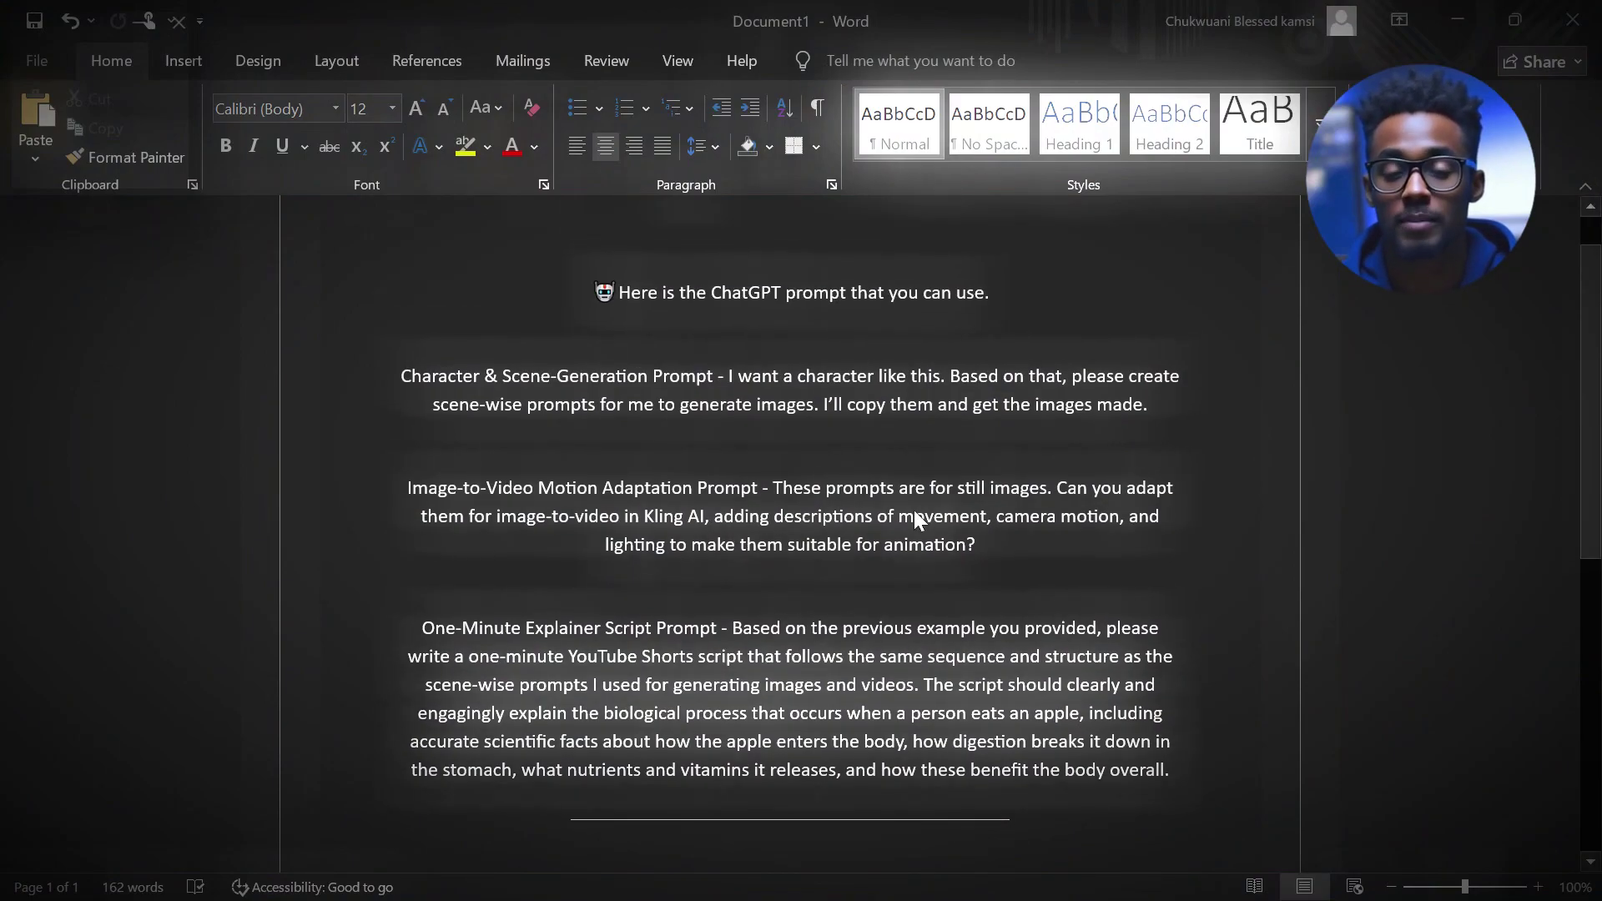
Copy the One-Minute Explainer Script Prompt text from the Word prompts document
drag(731, 627, 1167, 791)
key(ctrl+c)
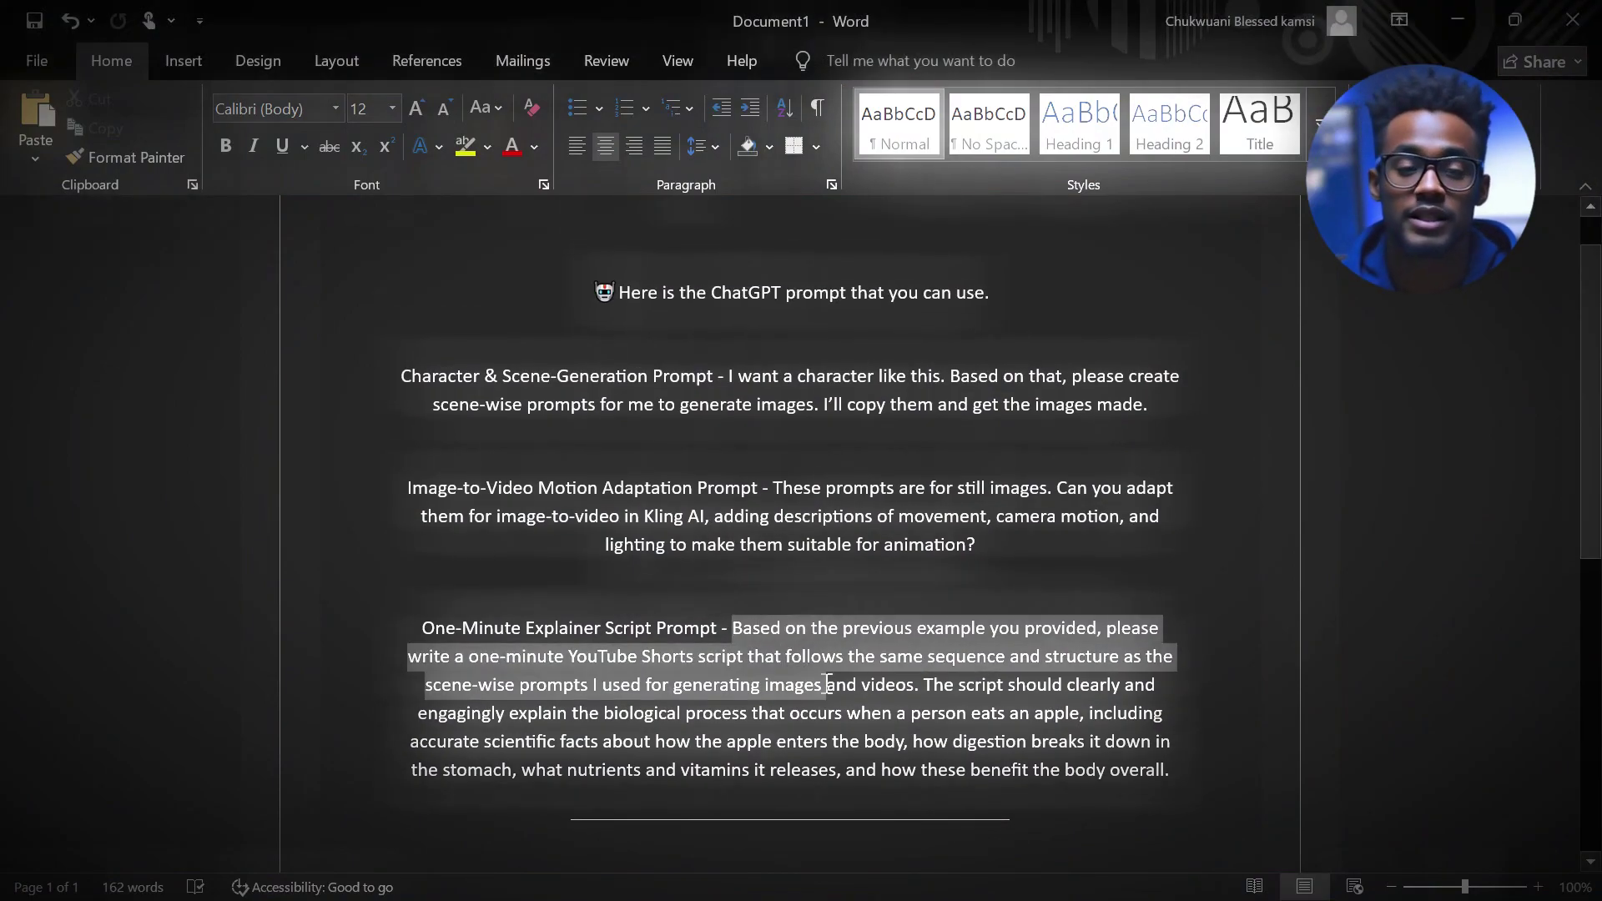
right_click(836, 692)
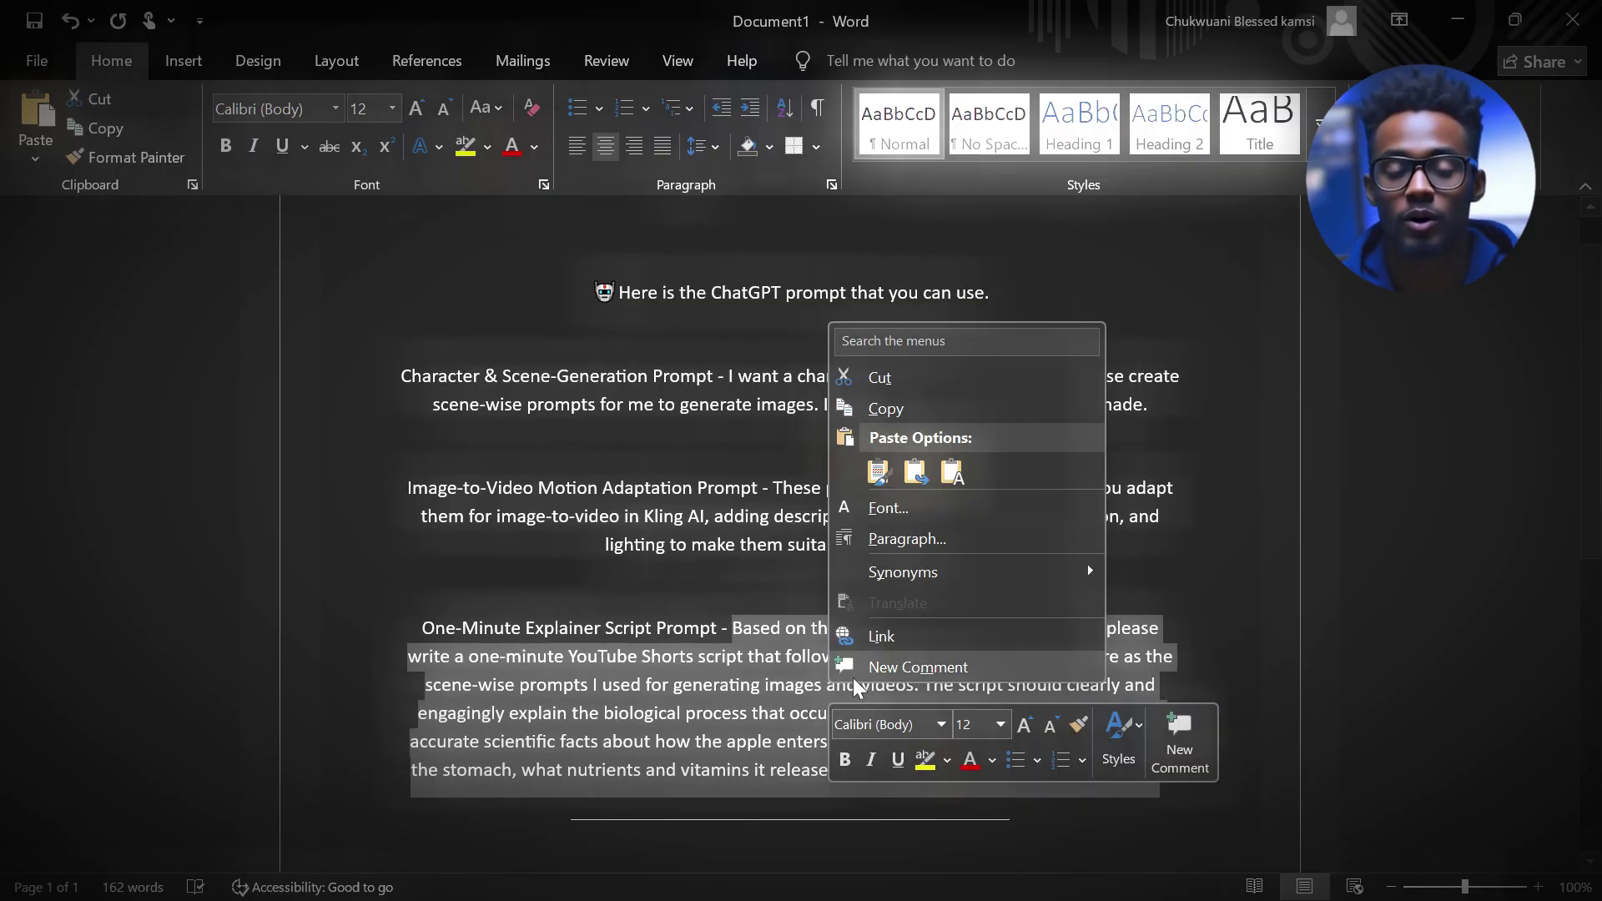
click(946, 408)
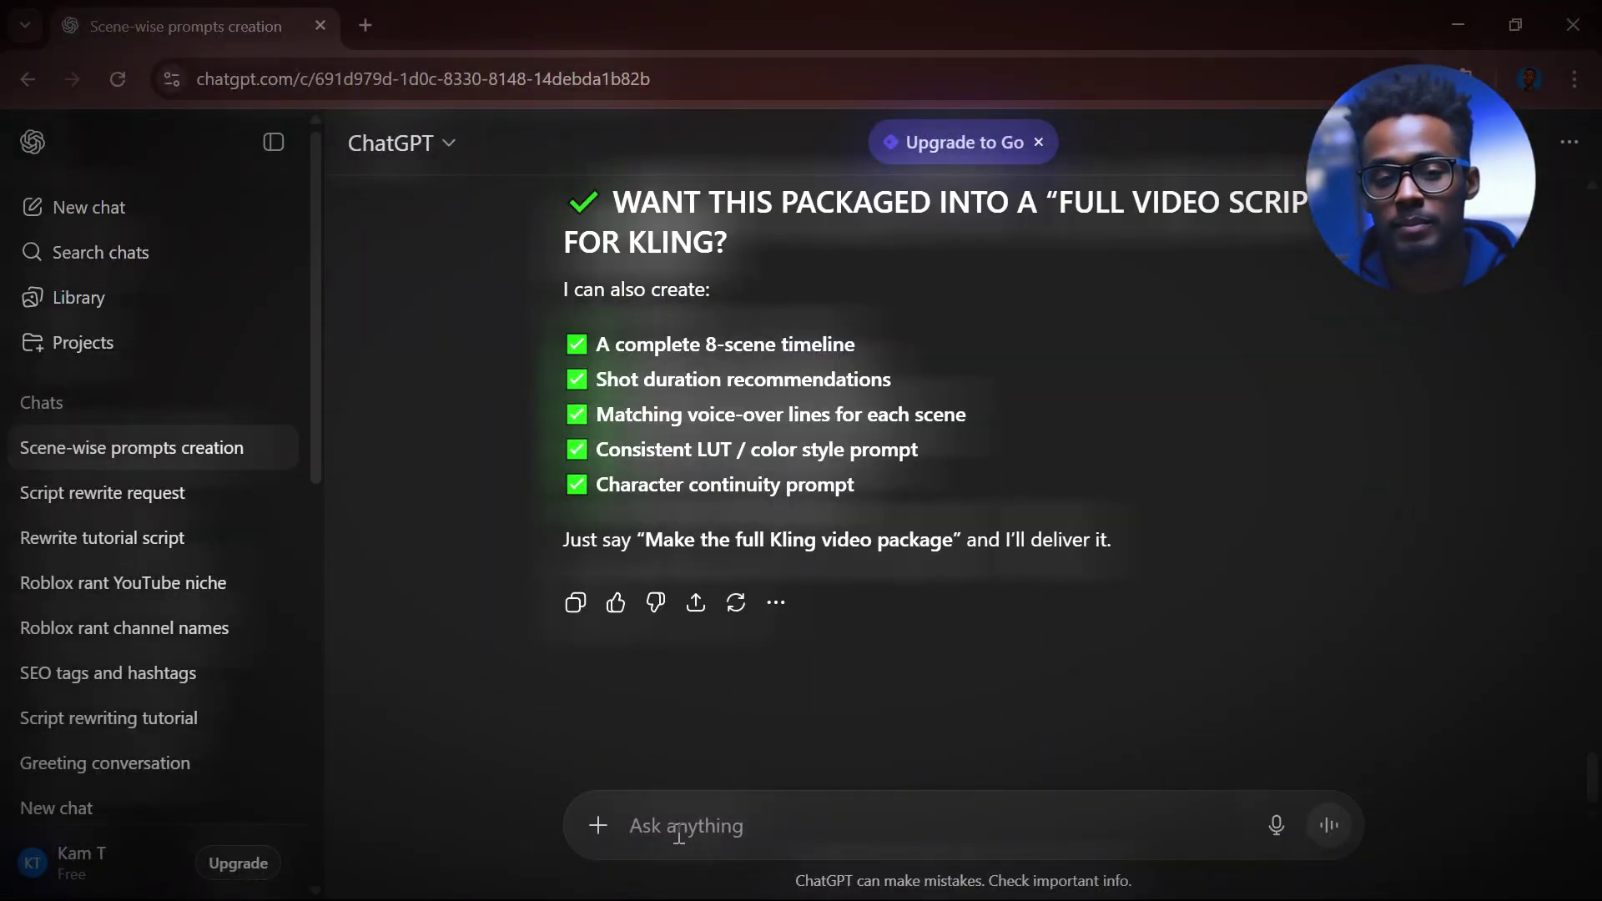
Paste the explainer script prompt into ChatGPT and send it to request the onion narration
right_click(676, 834)
click(719, 537)
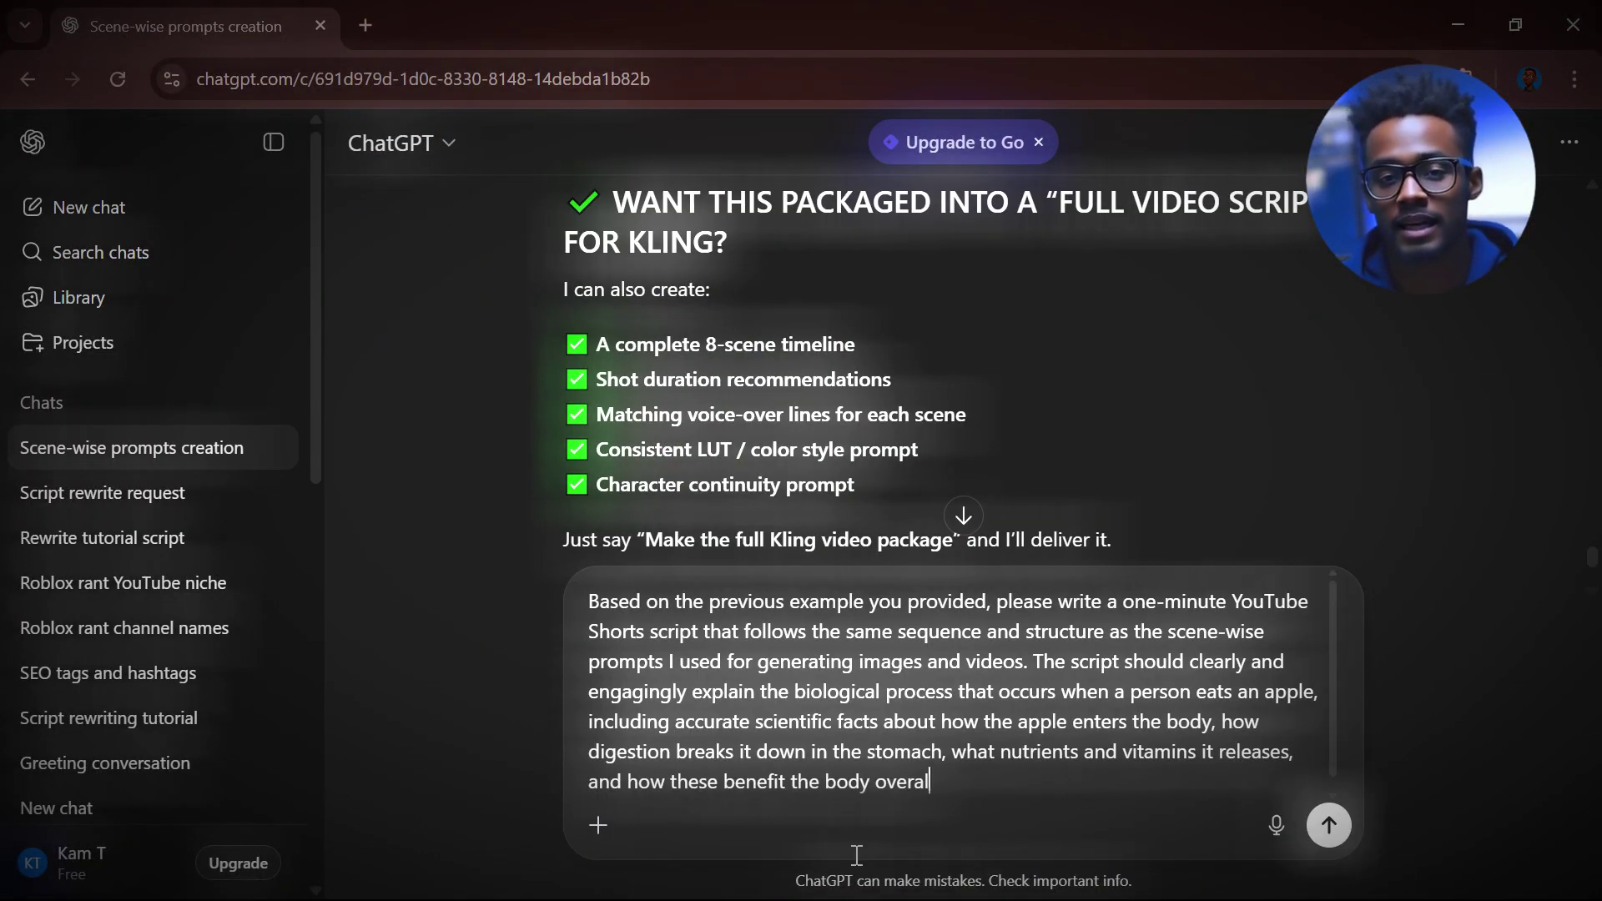
click(1330, 825)
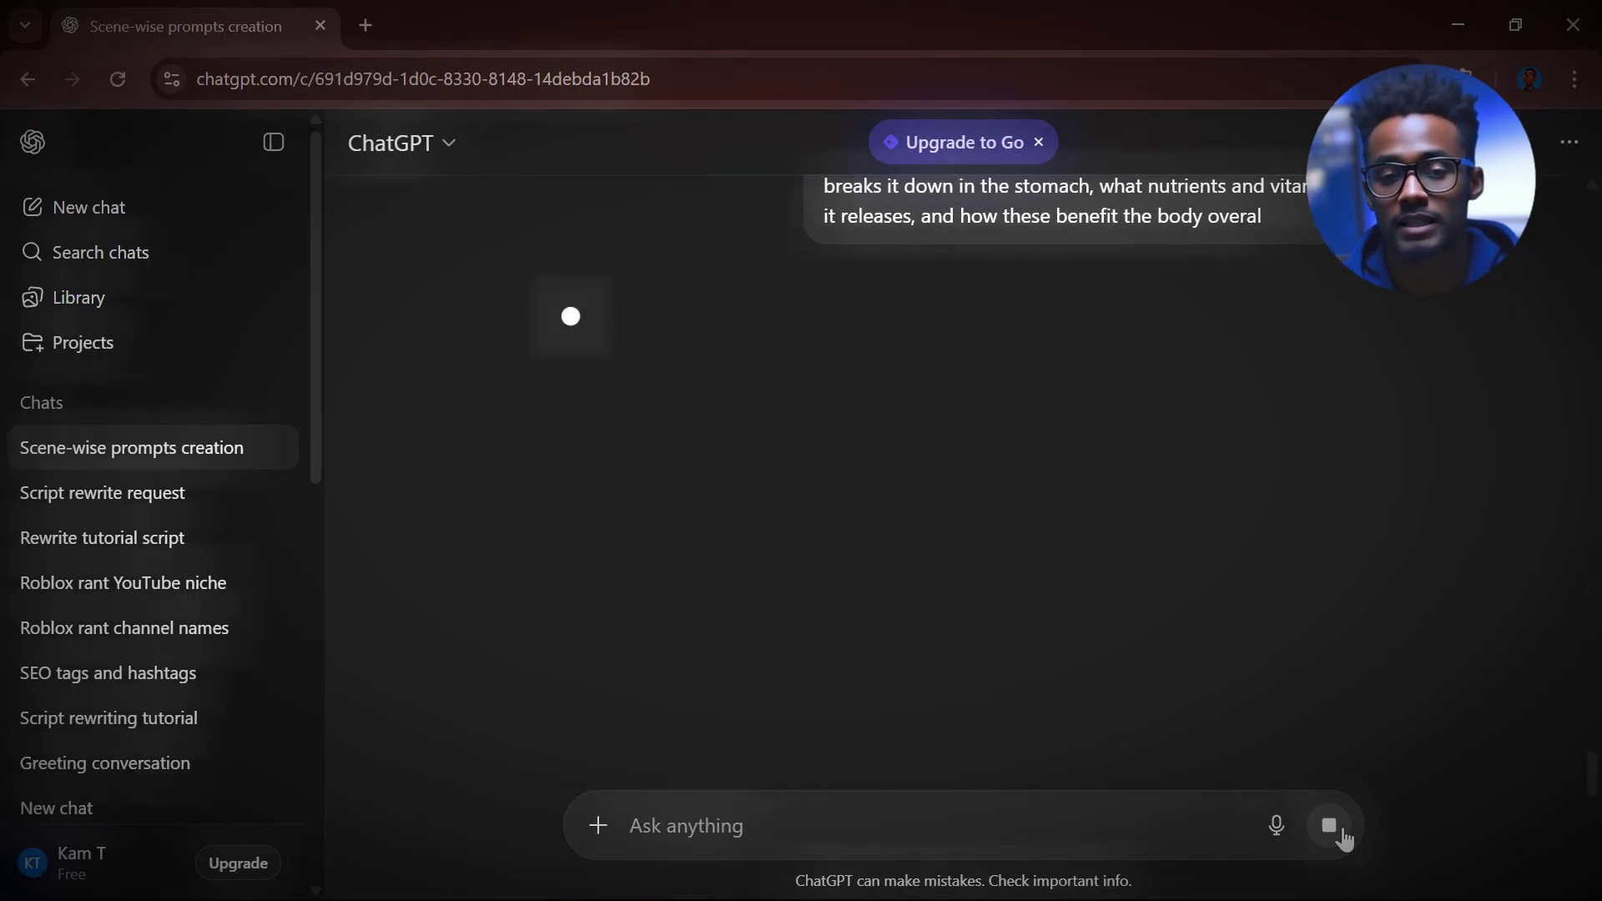
scroll(854, 545, down, 2)
scroll(923, 511, down, 4)
scroll(803, 517, down, 2)
scroll(826, 498, down, 2)
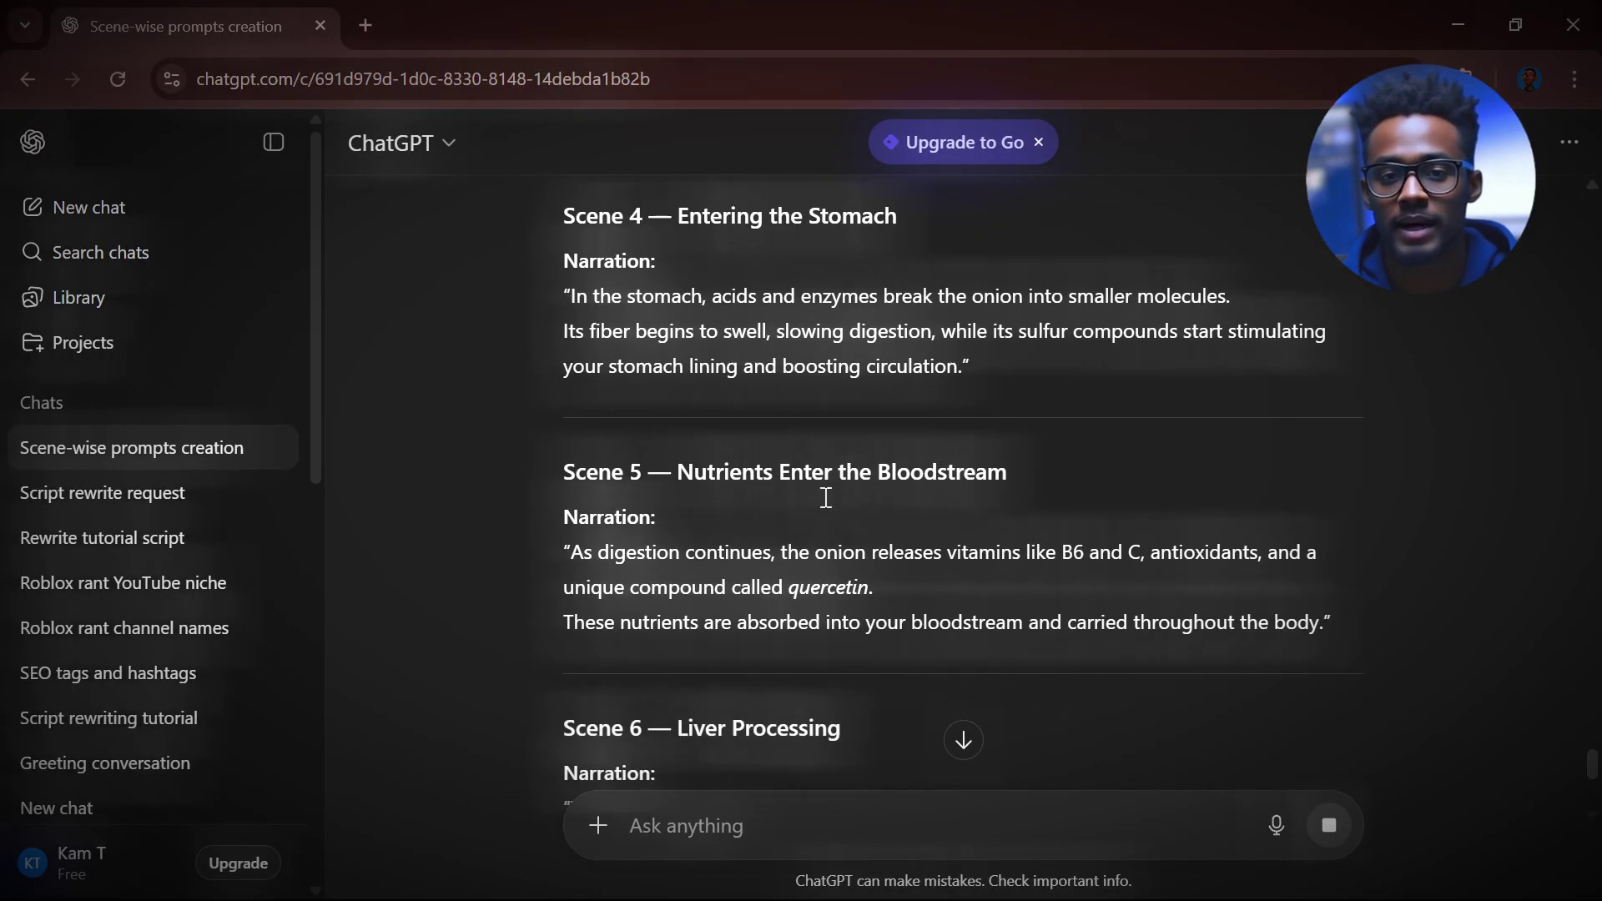
scroll(826, 496, down, 2)
scroll(860, 457, down, 2)
scroll(759, 505, down, 1)
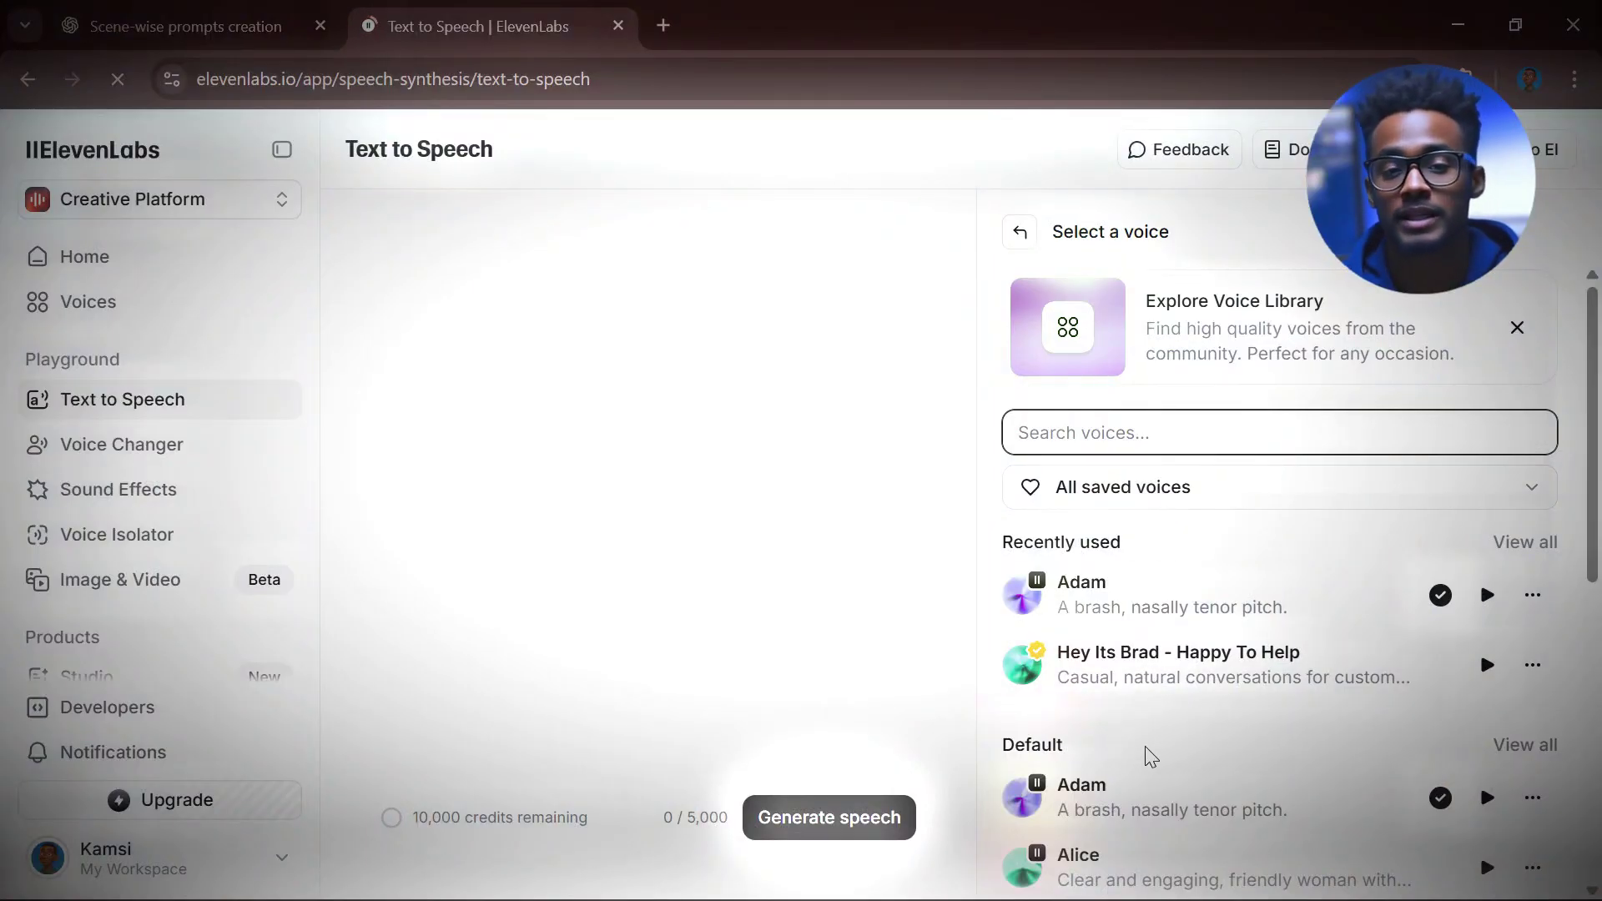
text(tita)
Open the Titan voice and paste the onion narration script into the text box
click(1120, 502)
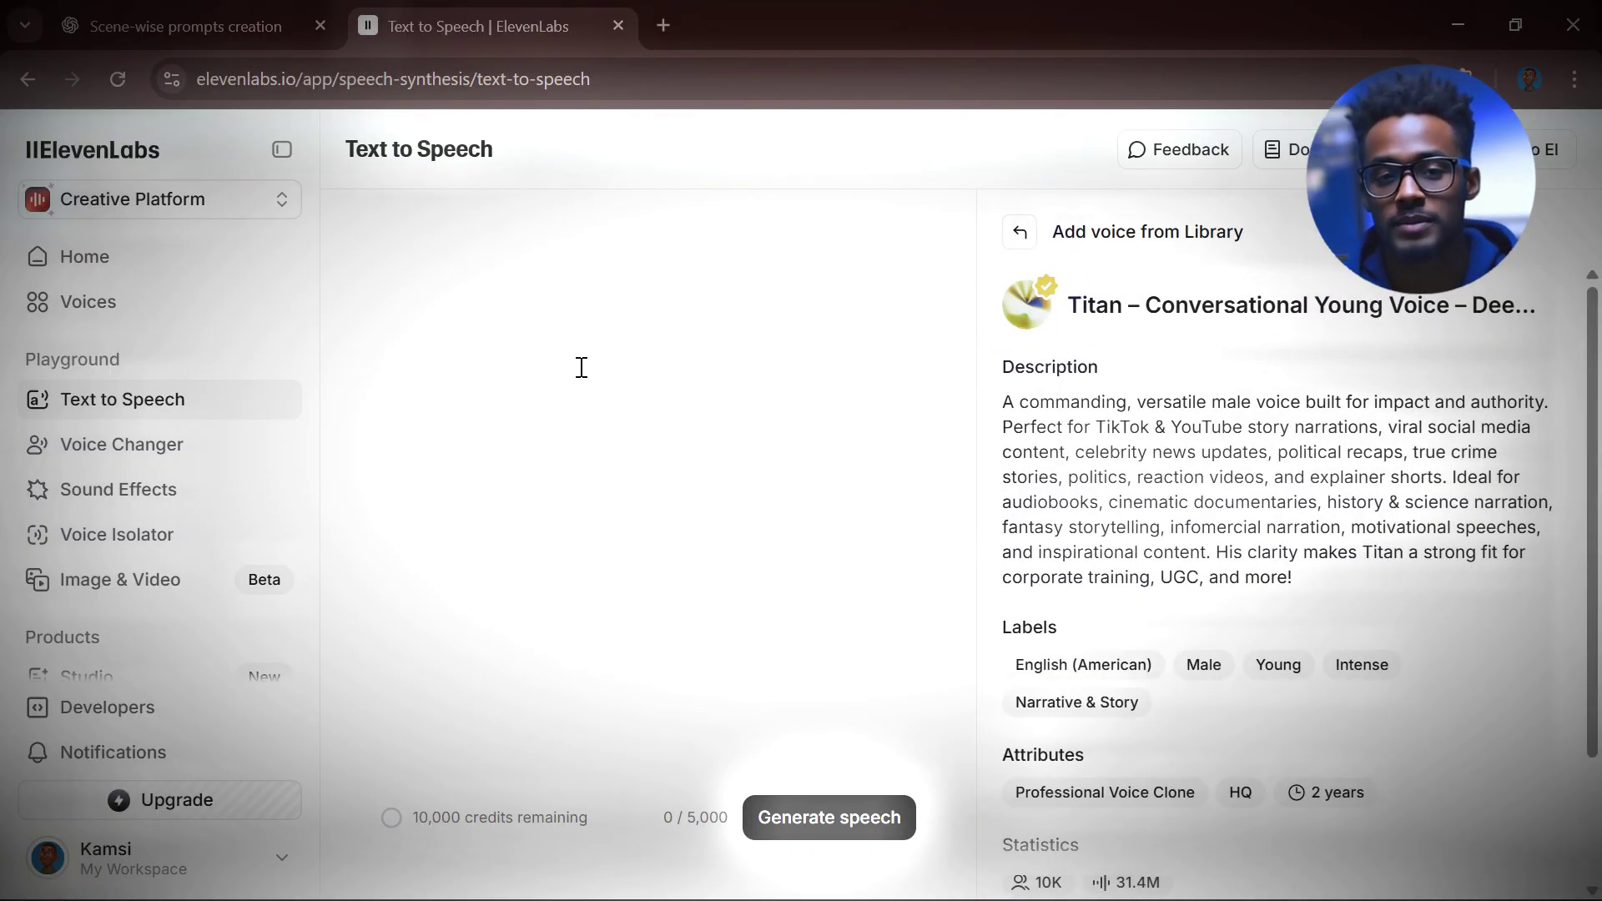
text(Ever wondered what happens inside your body after you eat an onion The moment you bite into it your teeth crush its cells and release strong sulfur compounds the same chemicals that make your eyes water while your saliva begins breaking down its natural sugars As you swallow the onion slides down your esophagus through a wave like motion called peristalsis carrying those powerful compounds straight into your stomach Once it arrives stomach acids and enzymes break the onion apart even more its fiber swells to slow digestion and its sulfur compounds begin boosting blood flow and activating digestive processes As digestion continues vitamins like B6 and C antioxidants and a special compound called quercetin are released and absorbed into your bloodstream Your liver processes these nutrients using the sulfur to create enzymes that support detoxification and regulate metabolism Throughout your body quercetin and sulfur help reduce inflammation fight harmful bacteria and strengthen your immune system which is why onions often show up in natural cold remedies And finally the onions prebiotic fiber feeds the healthy bacteria in your gut improving digestion balancing your microbiome and supporting your overall health all from a single bite of onion)
scroll(605, 488, up, 3)
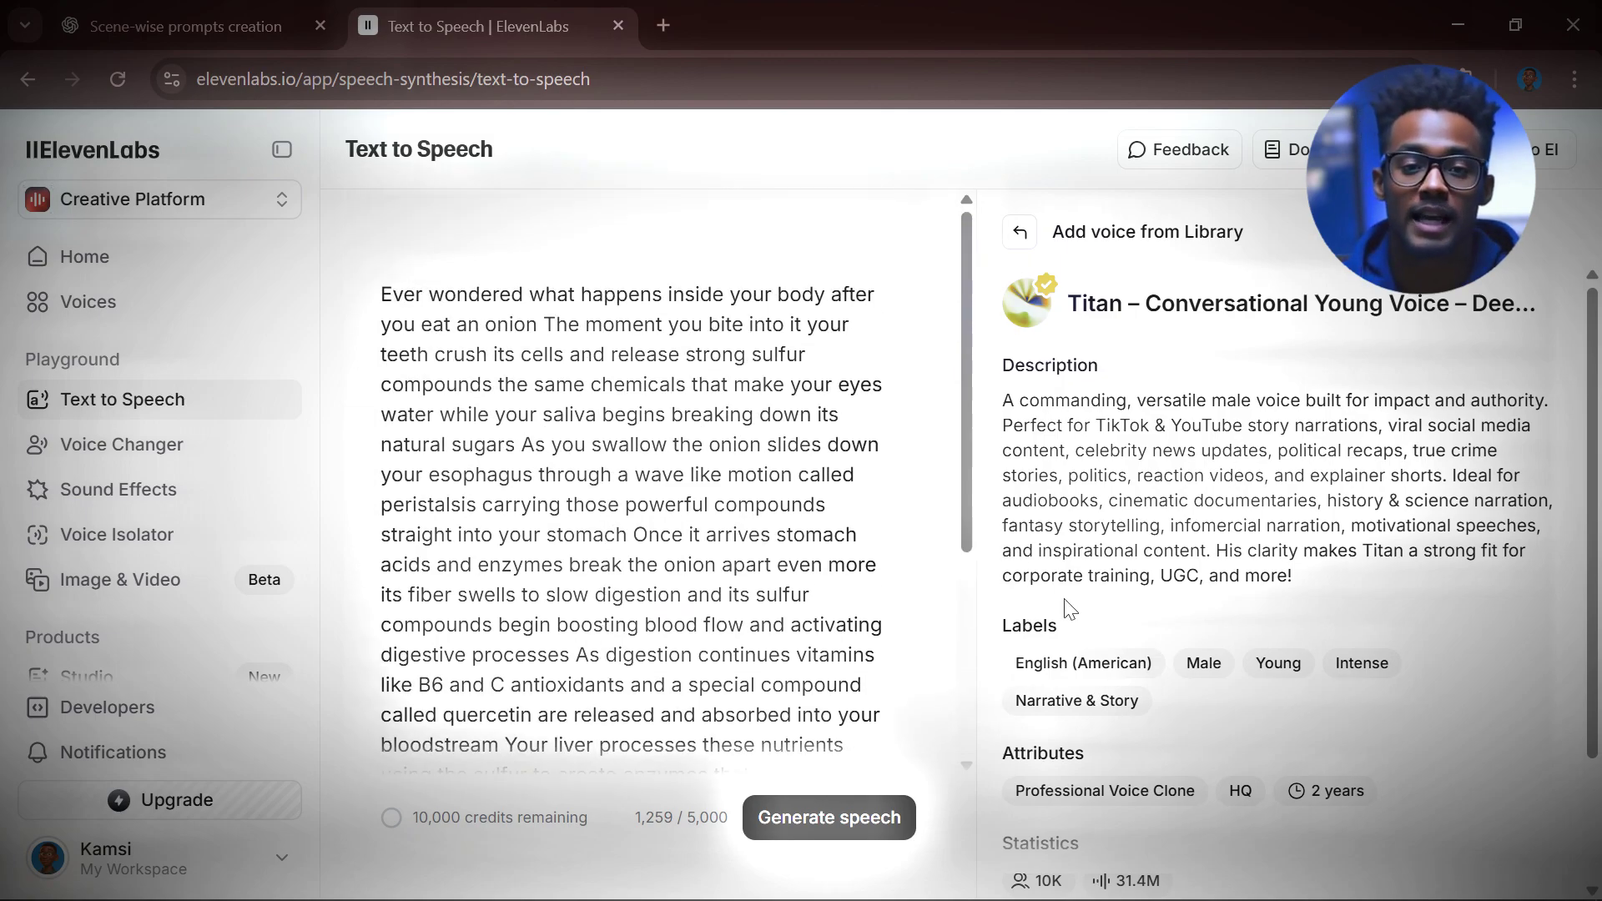
scroll(1059, 625, down, 2)
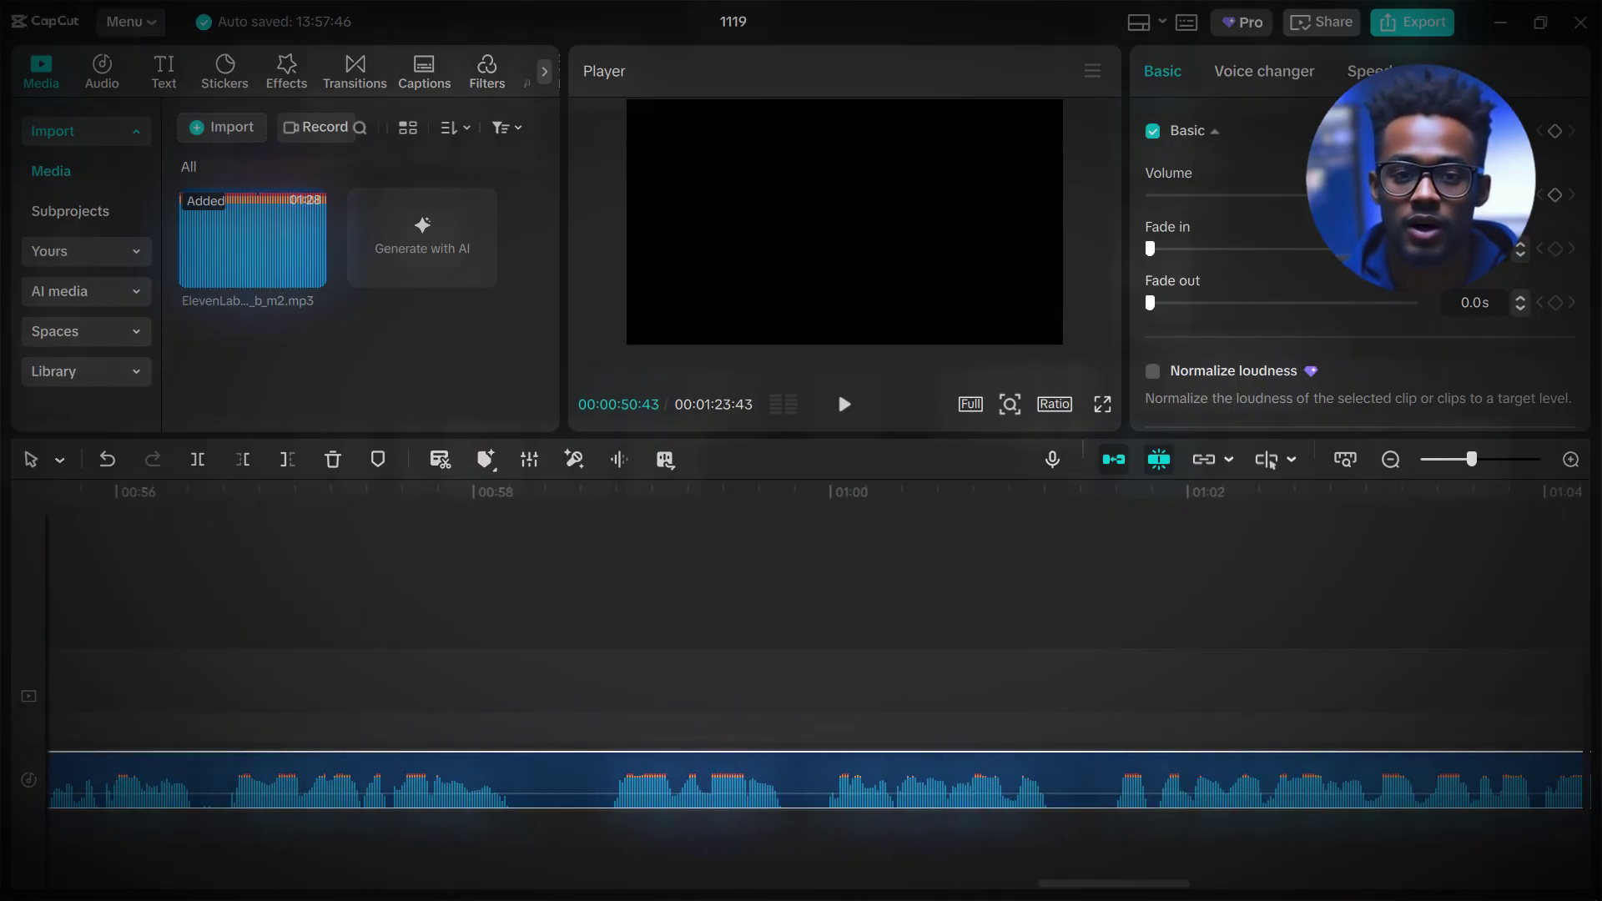
Split the ElevenLabs voiceover into separate pieces at the chosen pause points
click(180, 657)
key(ctrl+b)
key(q)
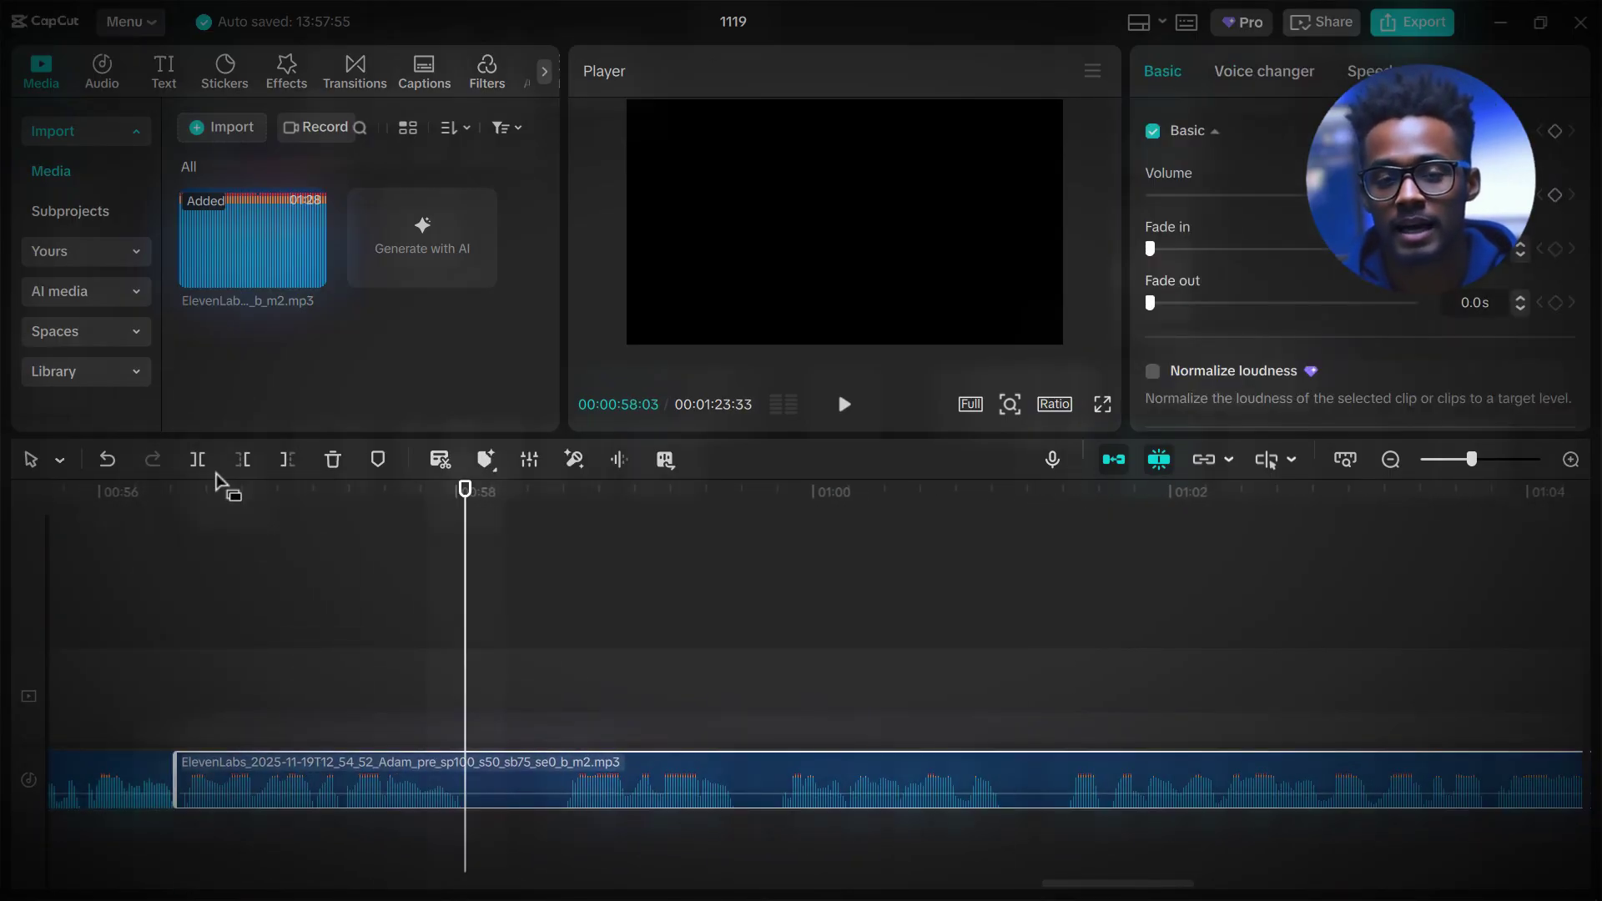
key(ctrl+b)
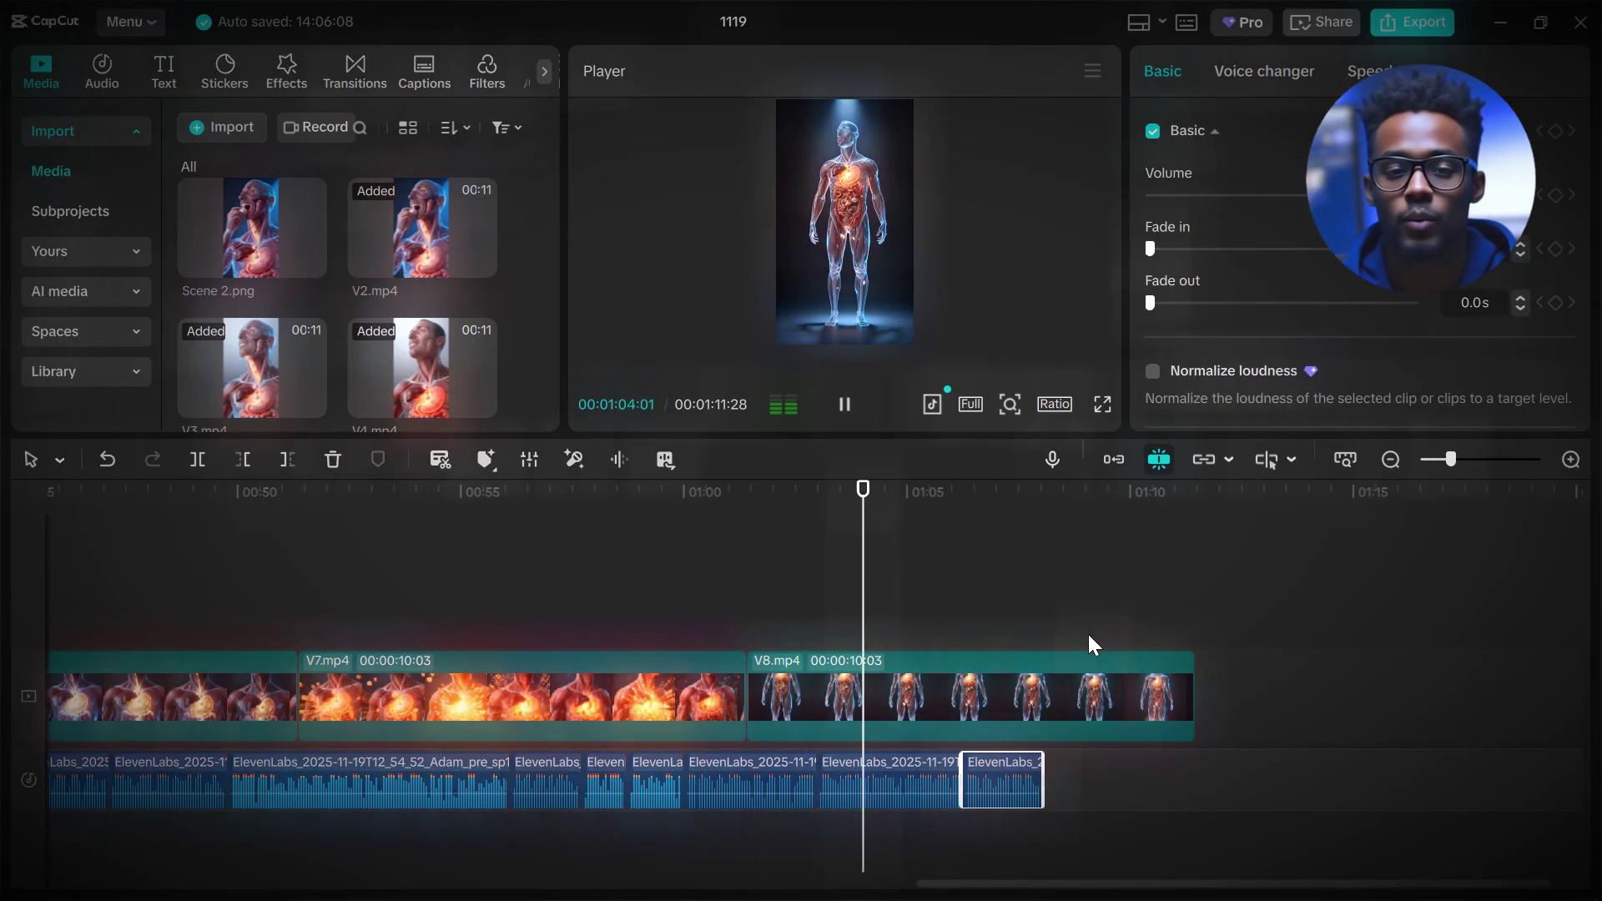
Trim V8.mp4 so the video ends with the voiceover, and review the ending
click(1191, 698)
drag(1149, 699, 1043, 698)
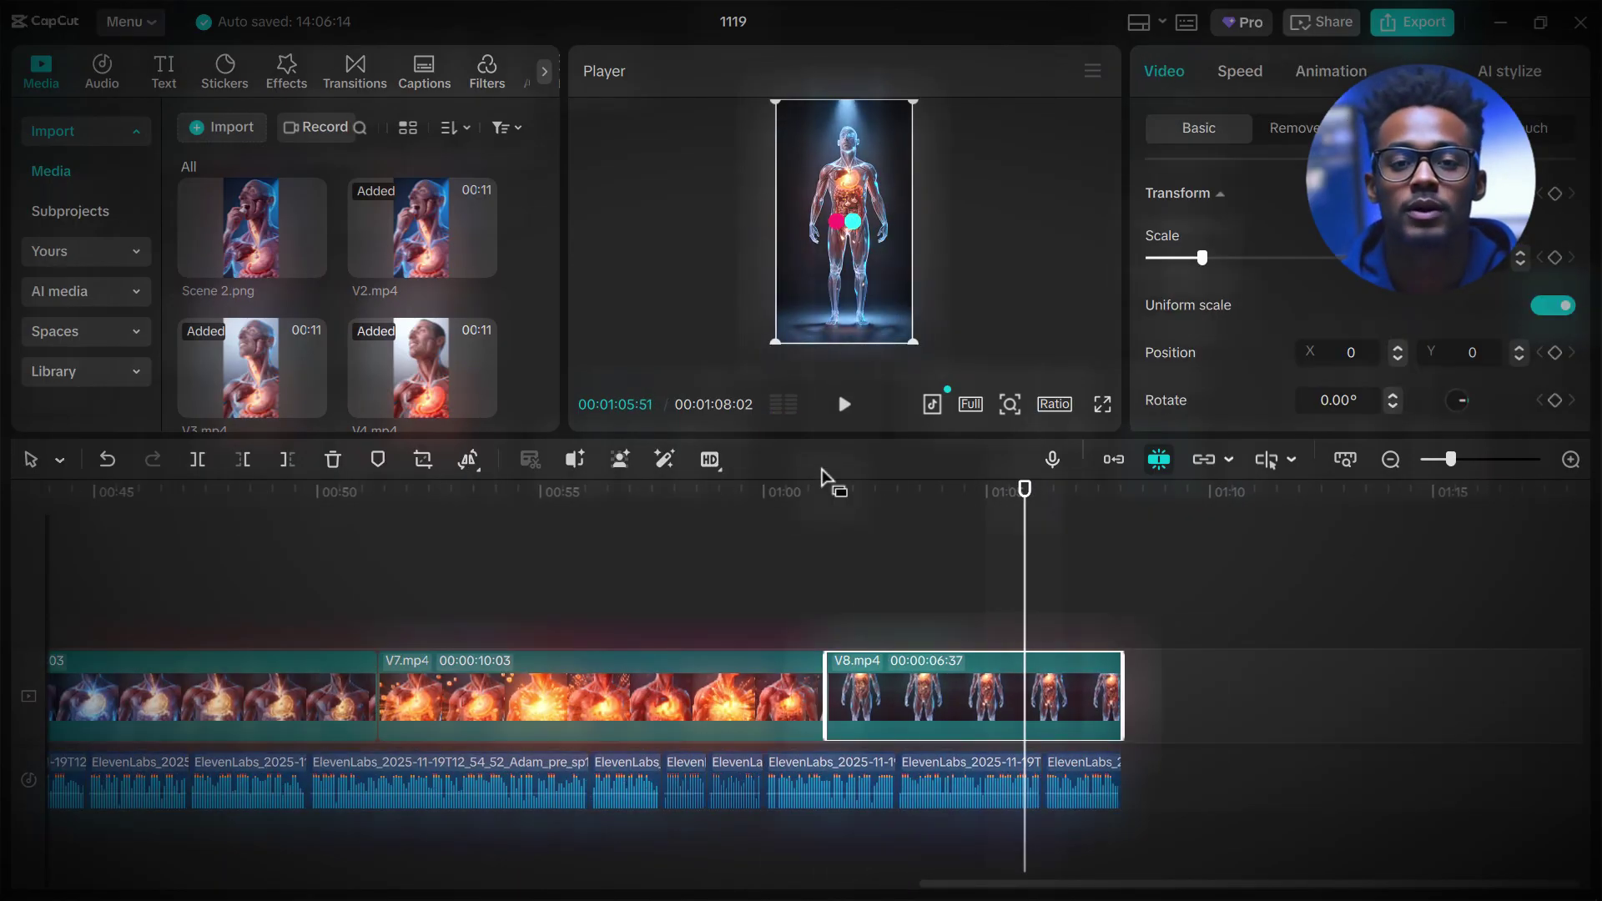
click(845, 404)
drag(727, 622, 4, 614)
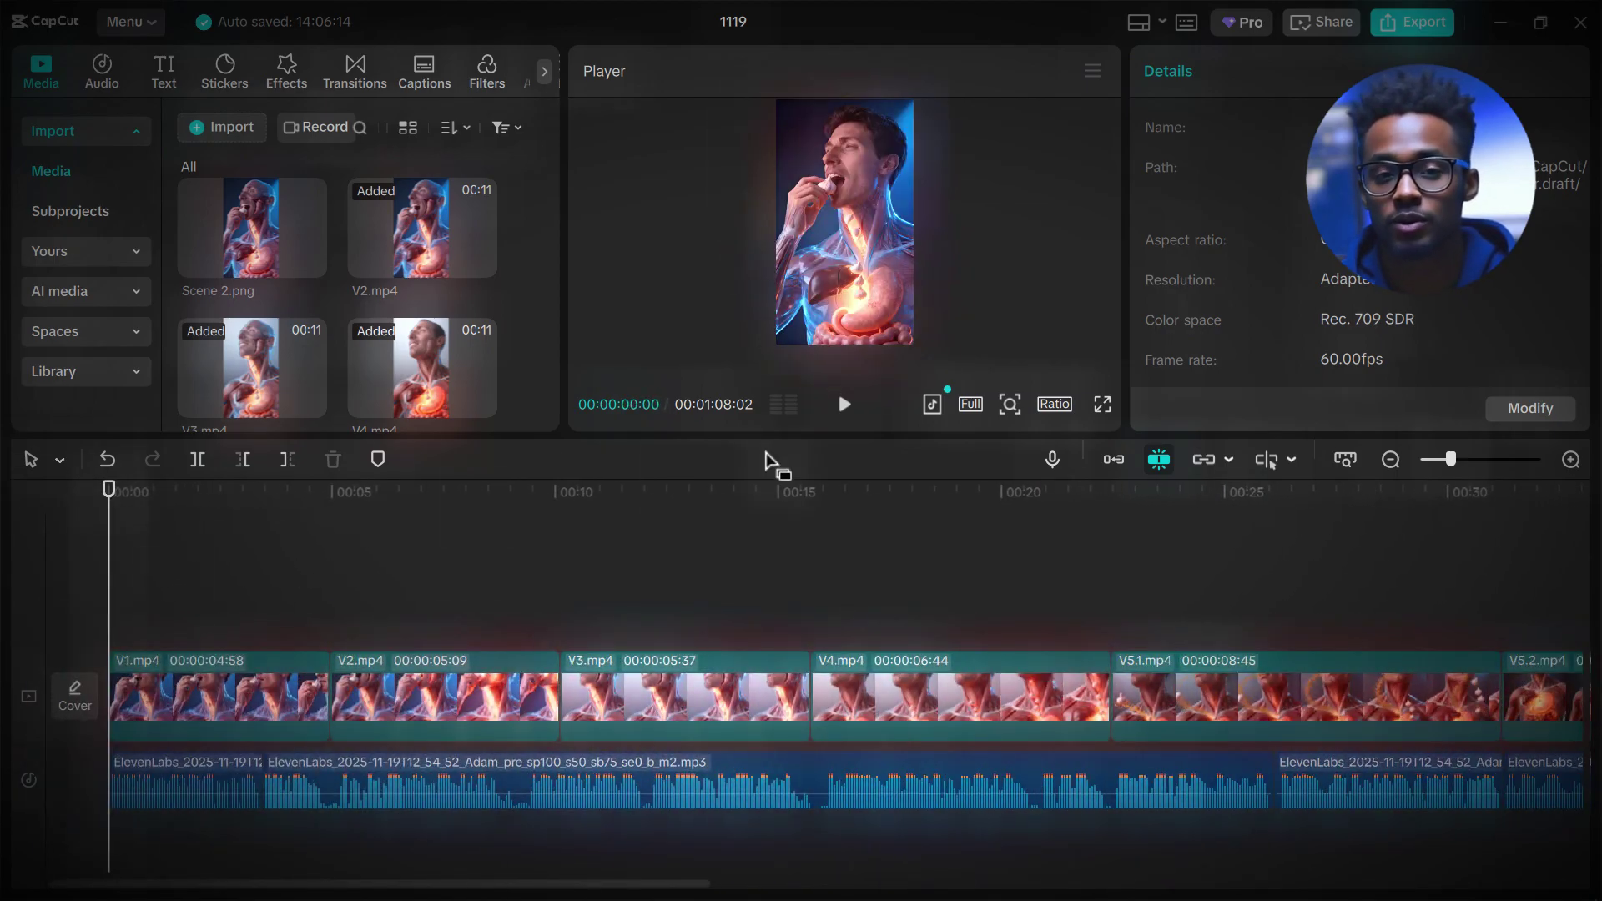
Place a Mix transition between V1 and V2, accepting duplicate frames, and preview it
click(334, 74)
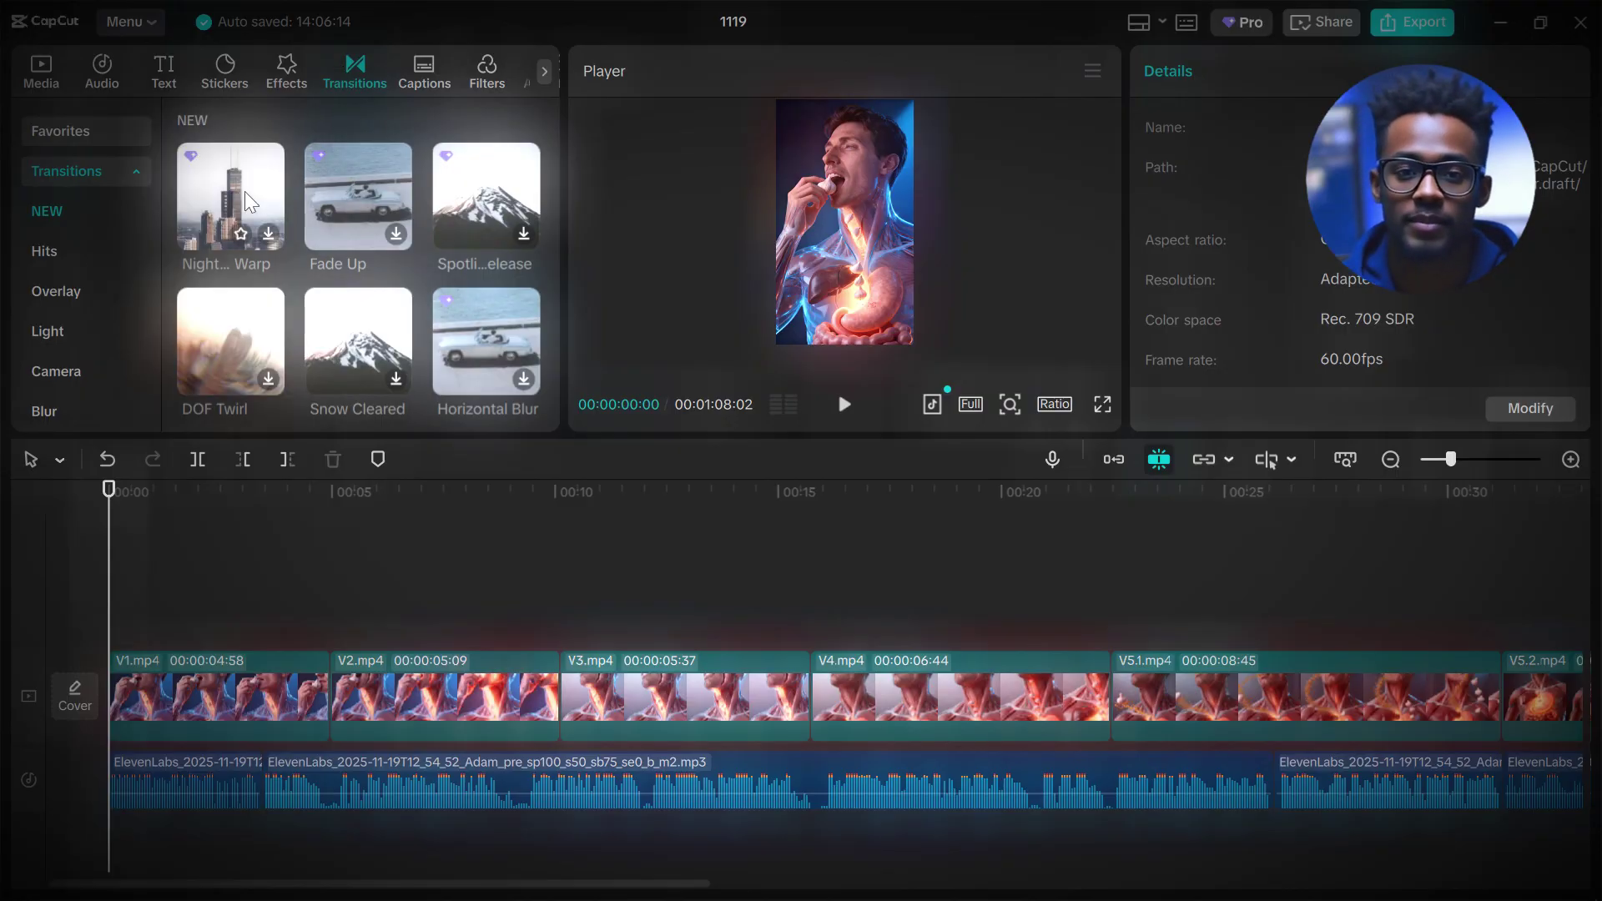
scroll(247, 203, down, 5)
drag(231, 197, 324, 694)
click(630, 480)
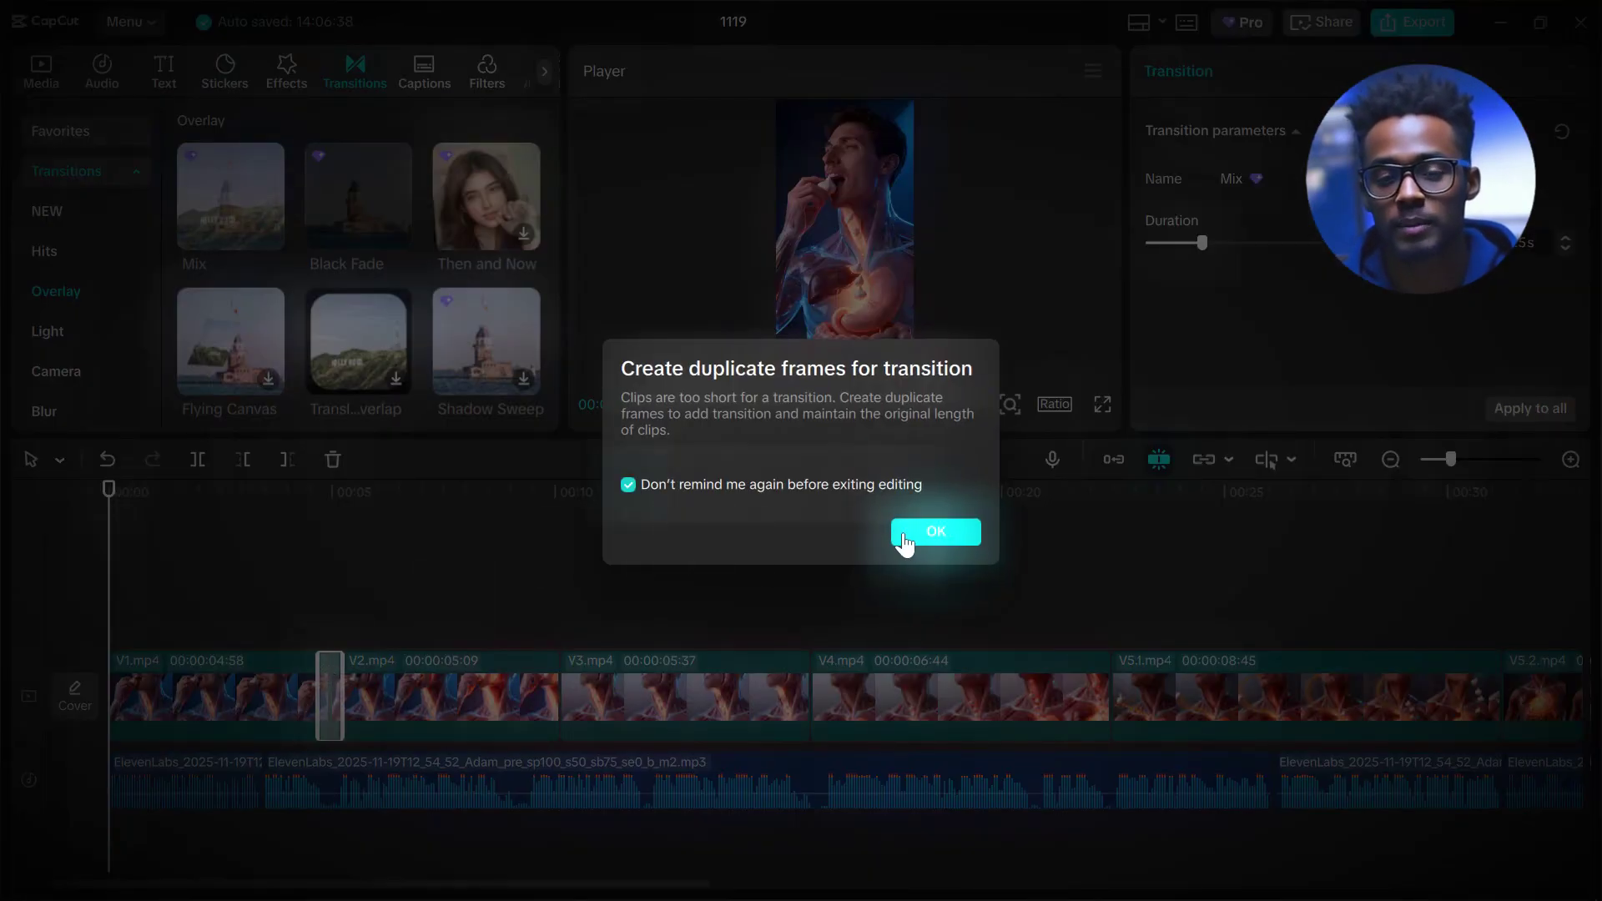
click(937, 533)
click(843, 405)
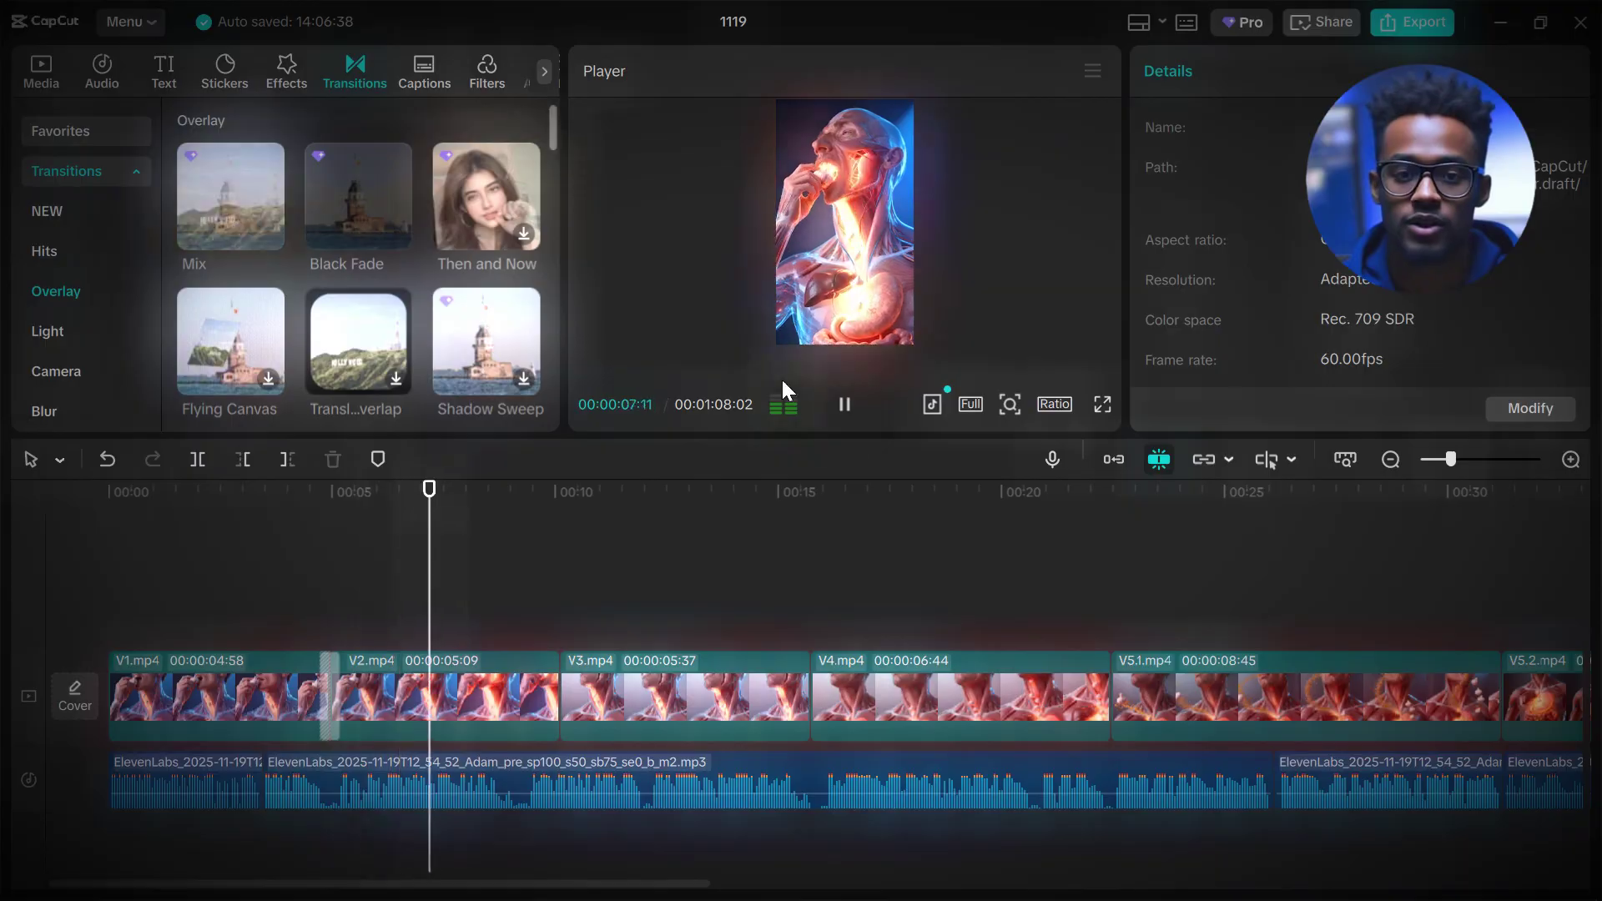
key(space)
scroll(502, 590, down, 3)
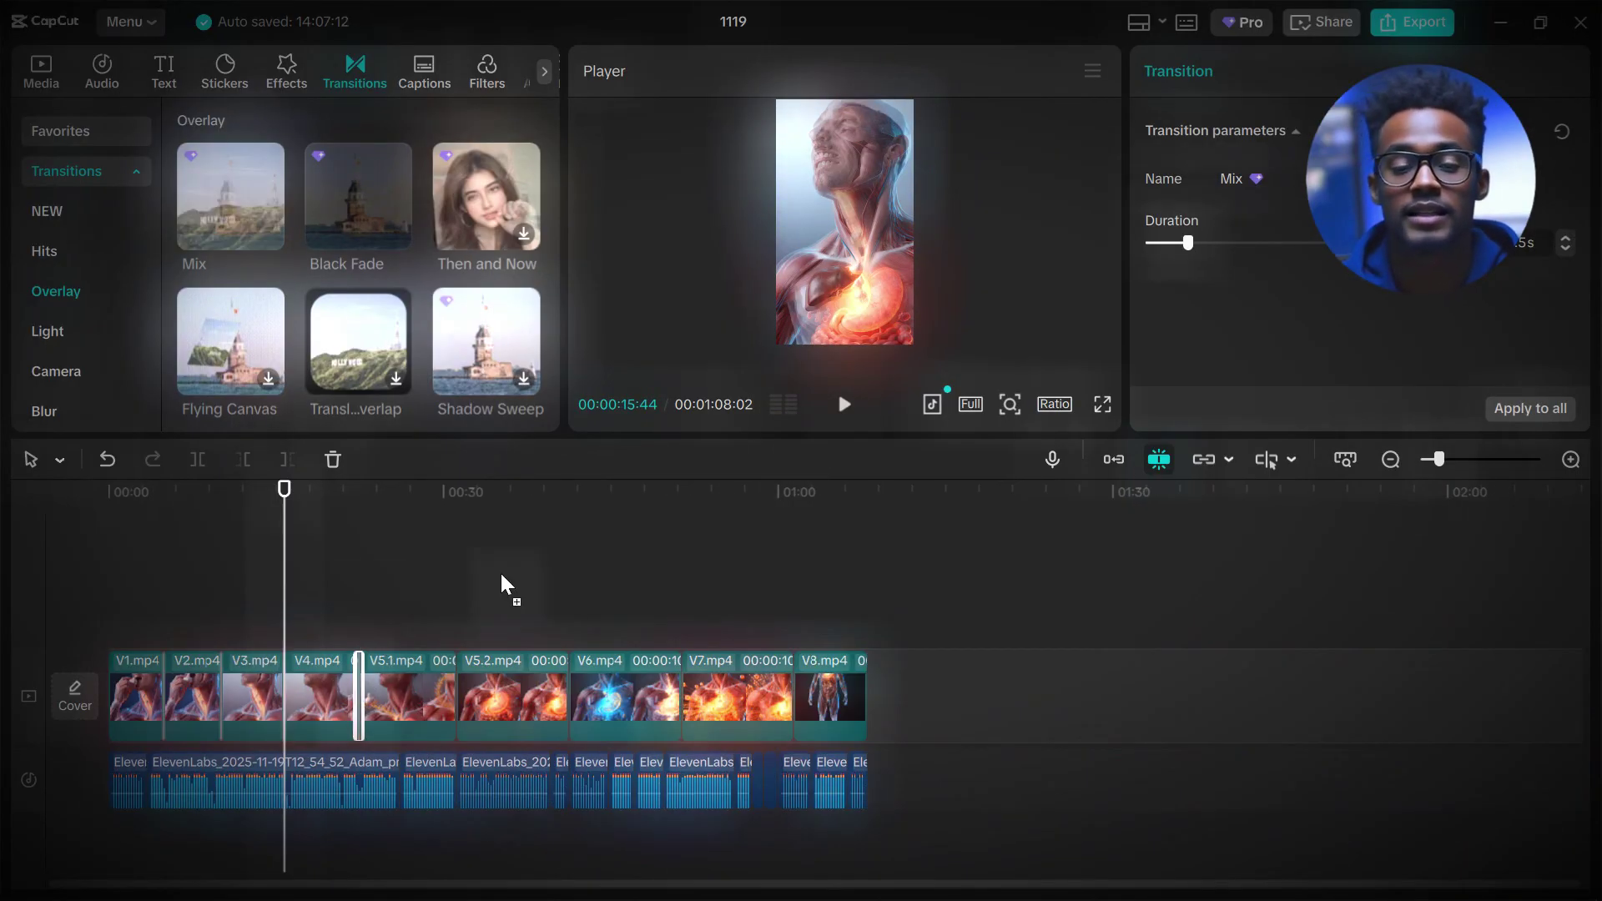
Select the later clips, through V8.mp4, to add Mix transitions at the remaining junctions
click(612, 722)
click(1571, 459)
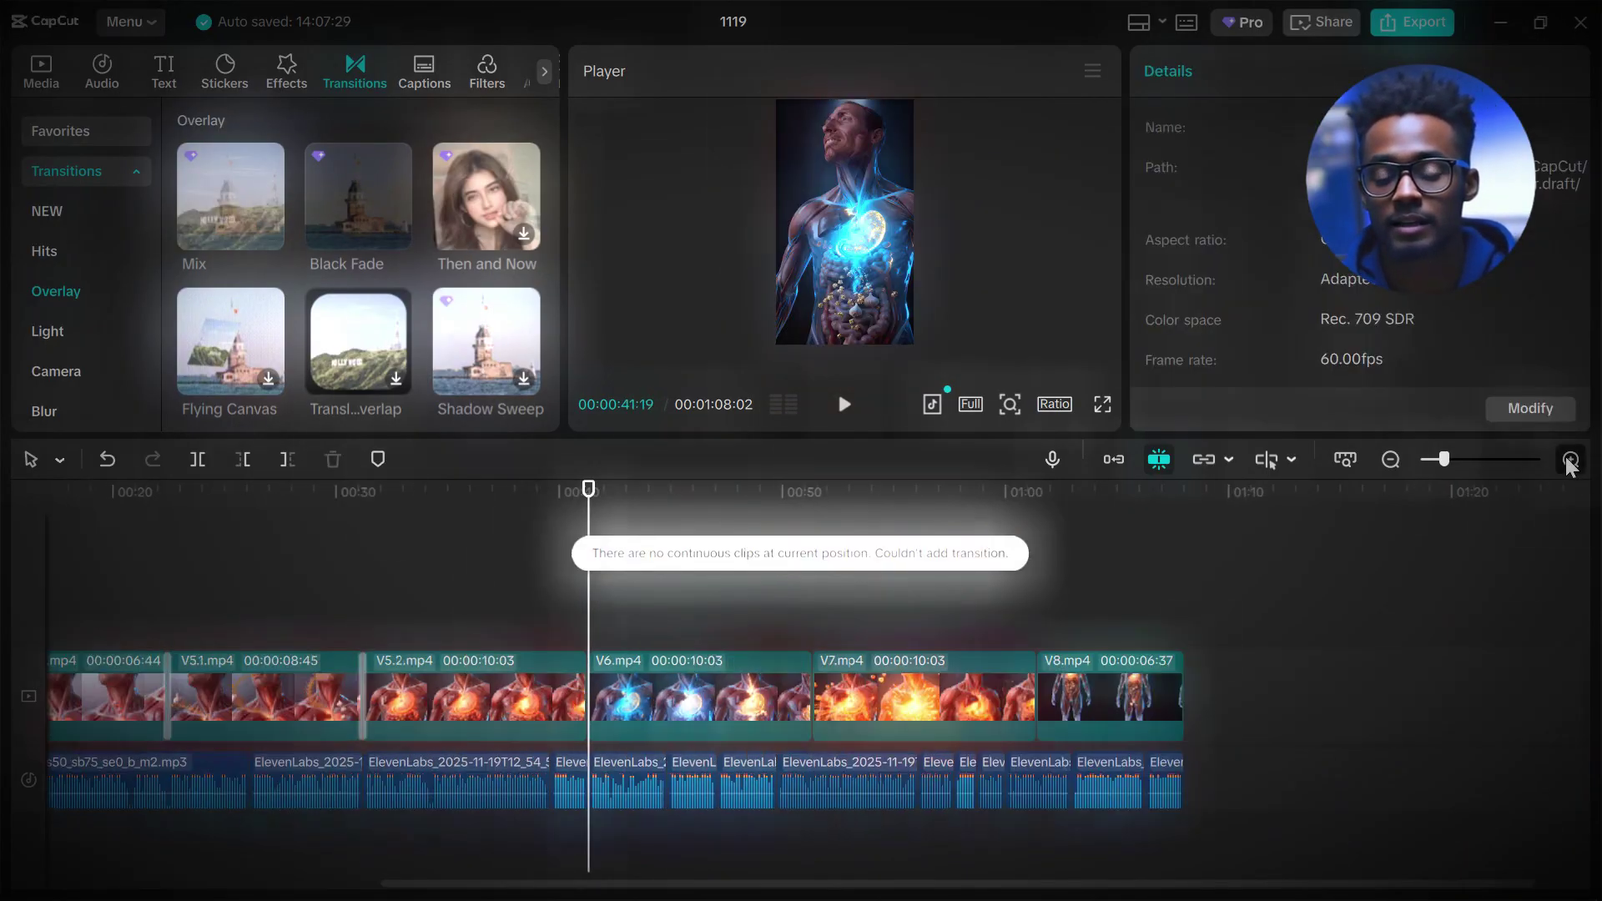
scroll(1141, 697, down, 3)
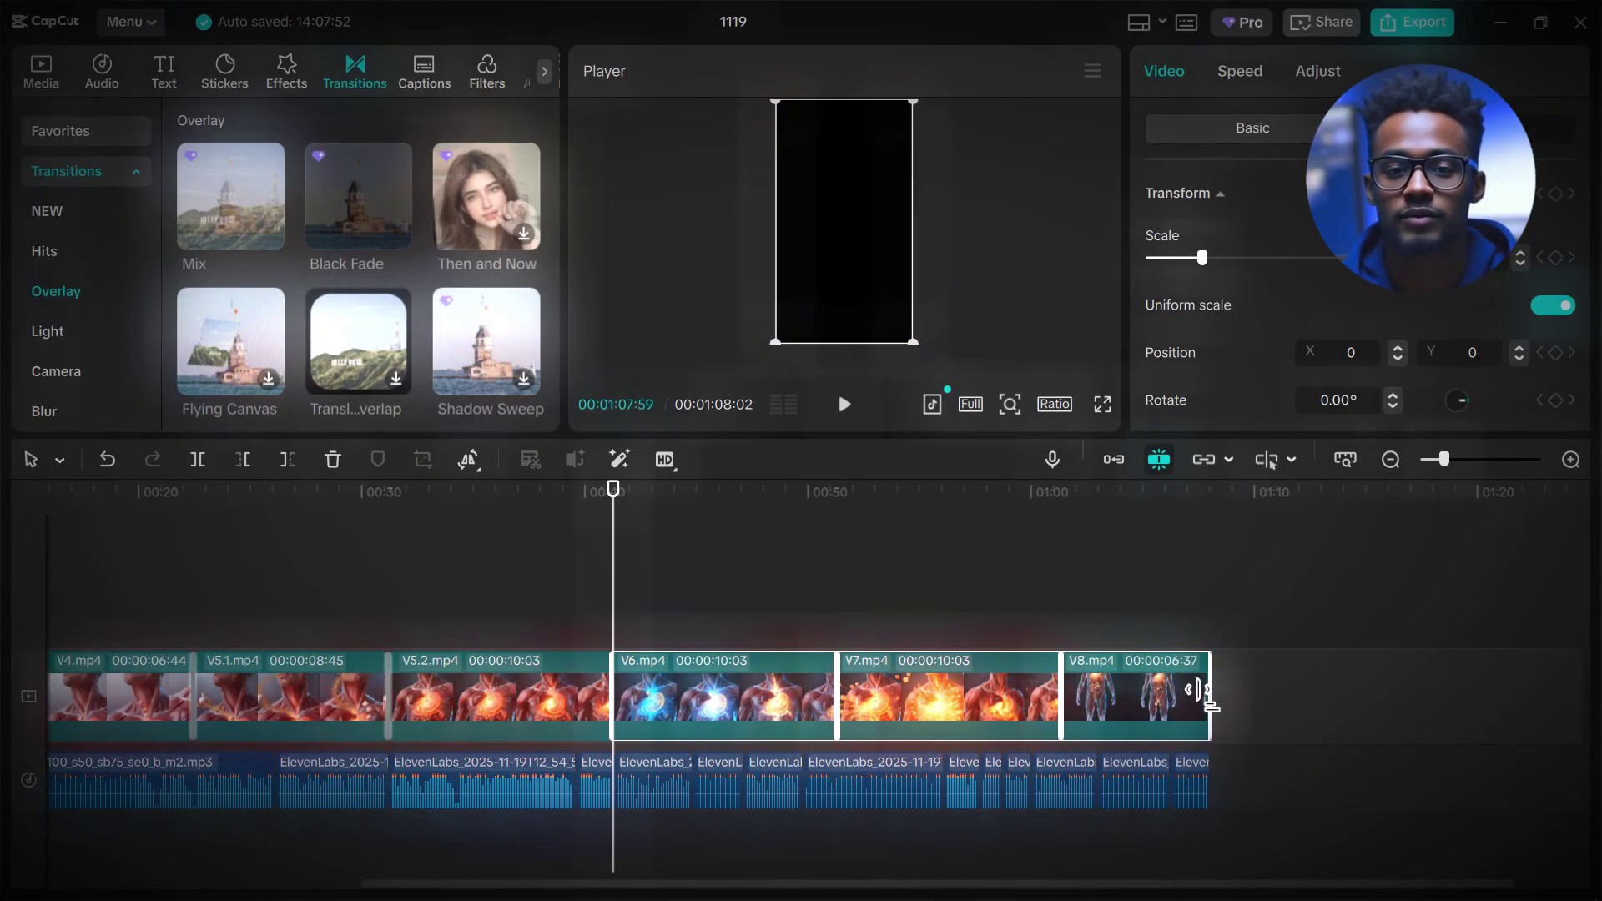
click(1109, 626)
click(1098, 696)
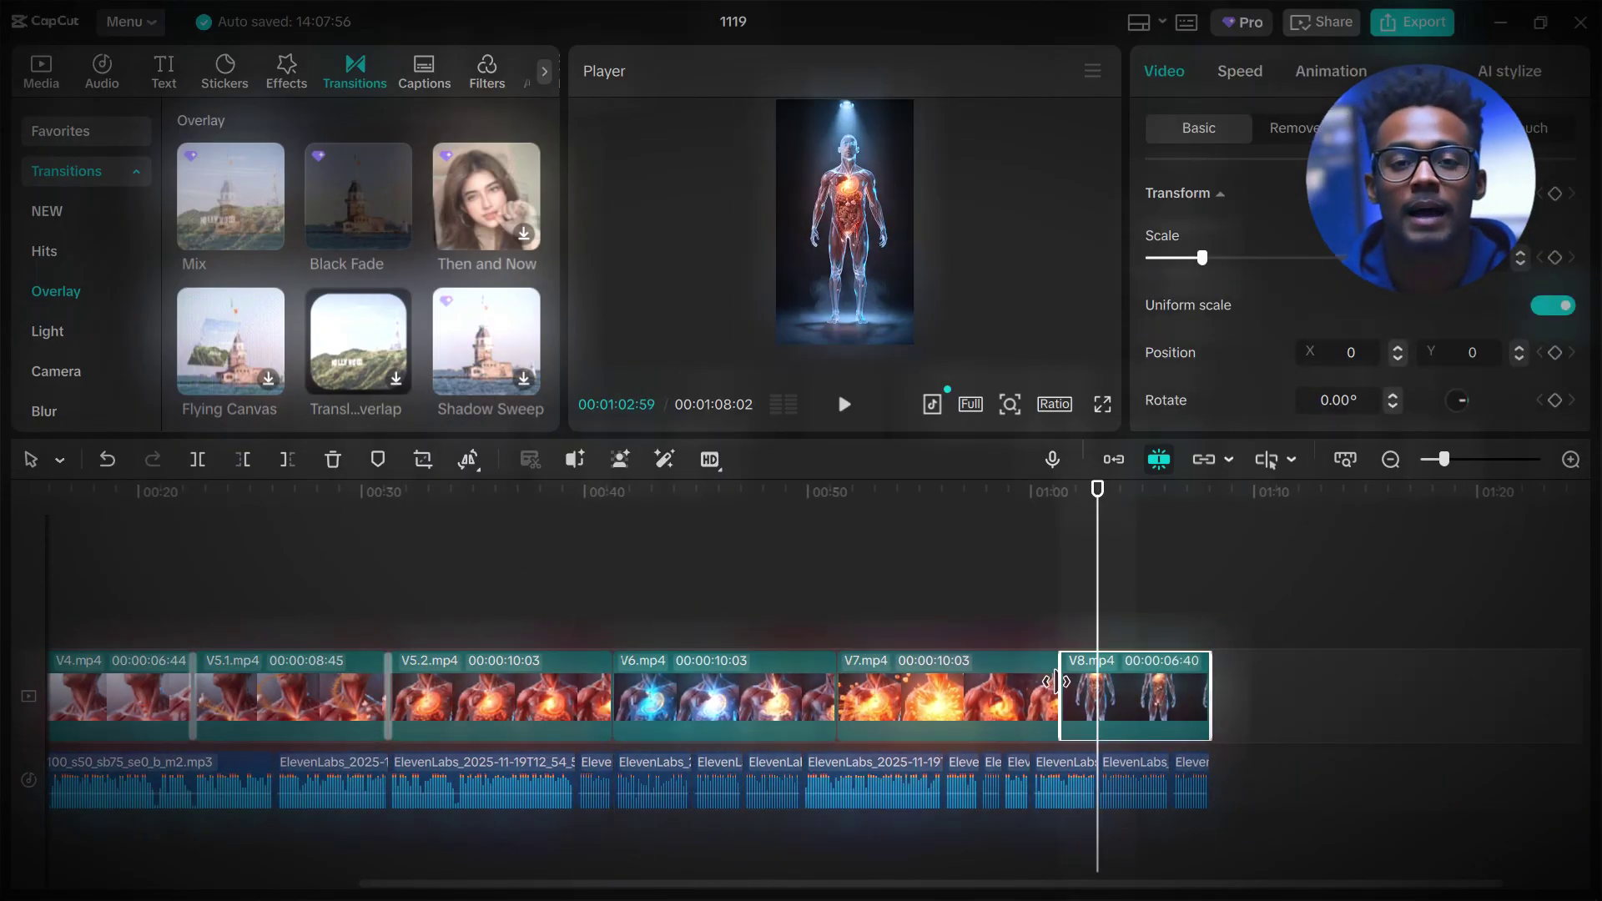
click(614, 565)
key(Home)
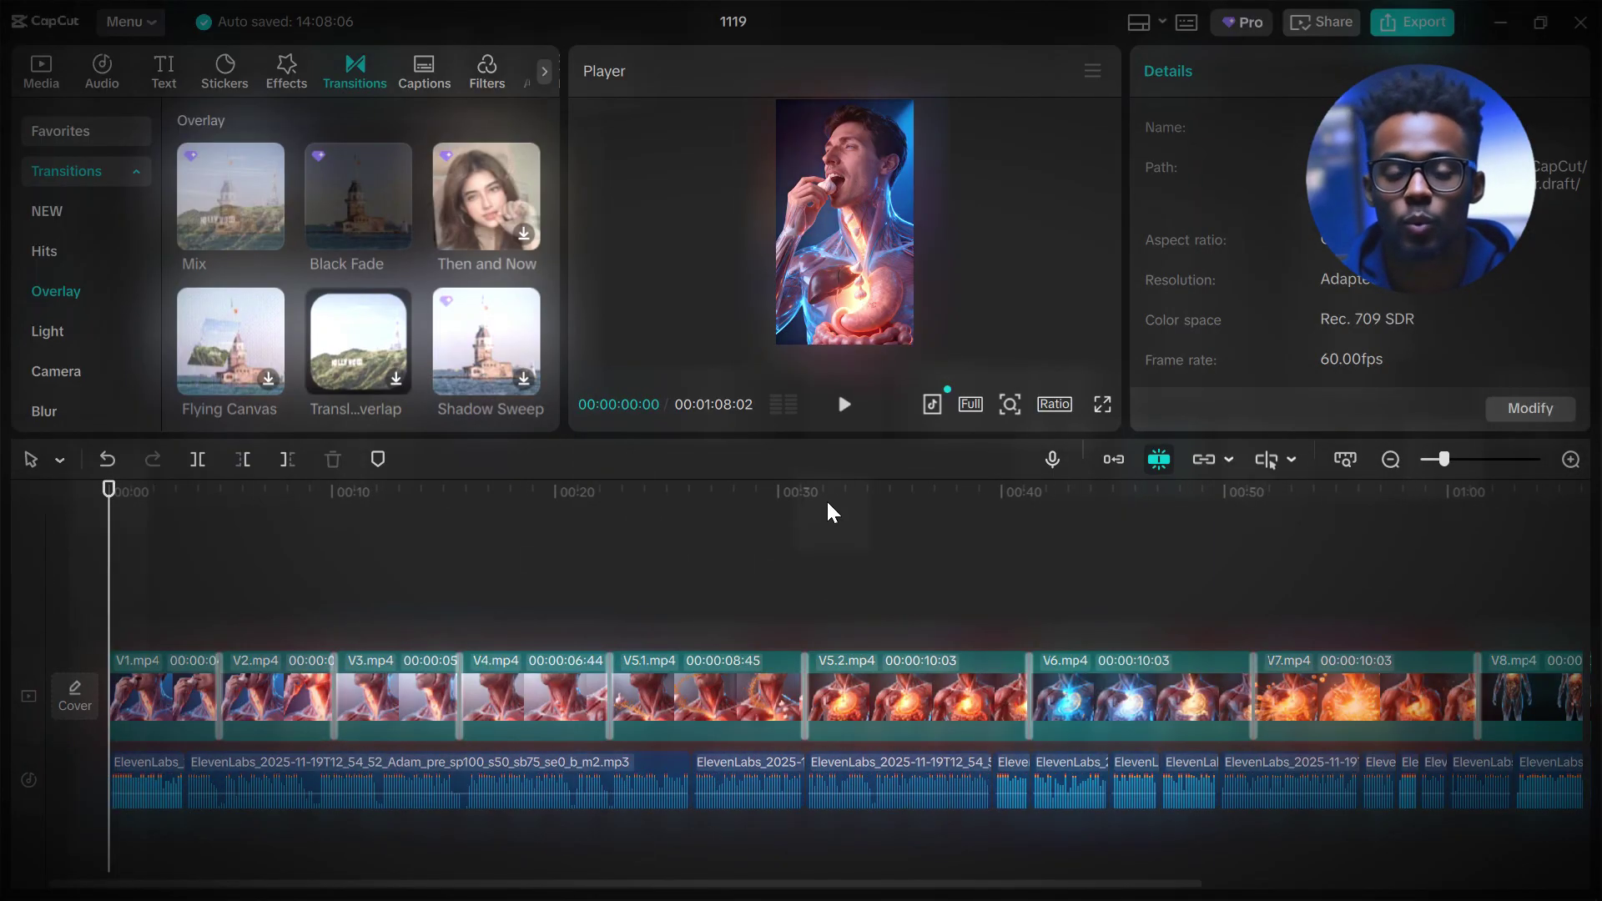
Generate auto captions from the voiceover and preview them in playback
click(166, 75)
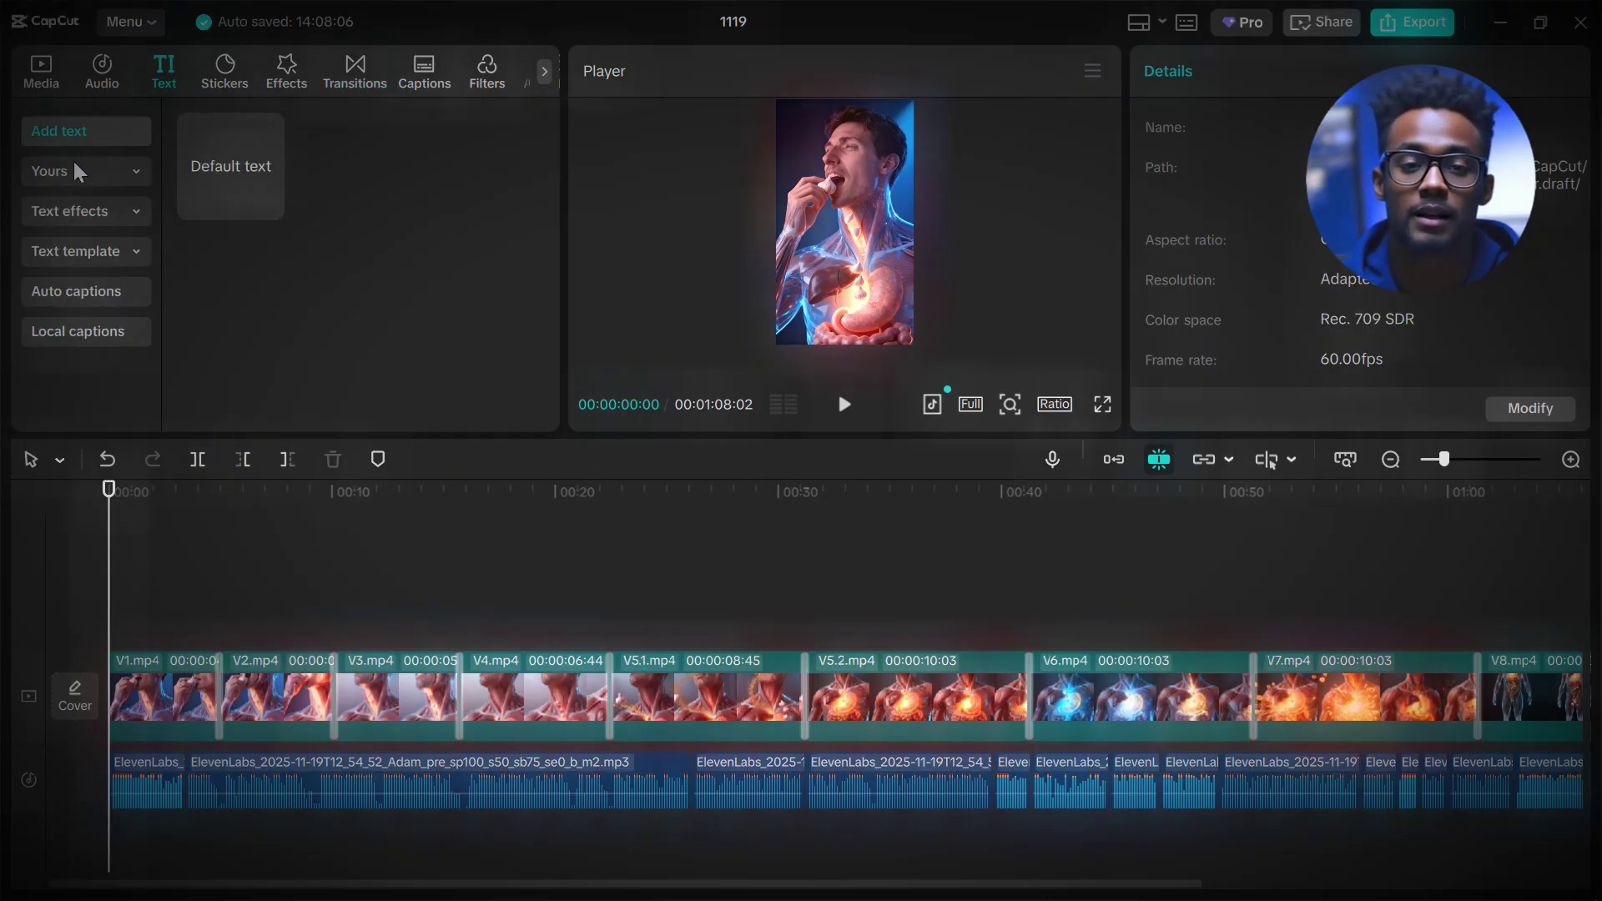
click(96, 294)
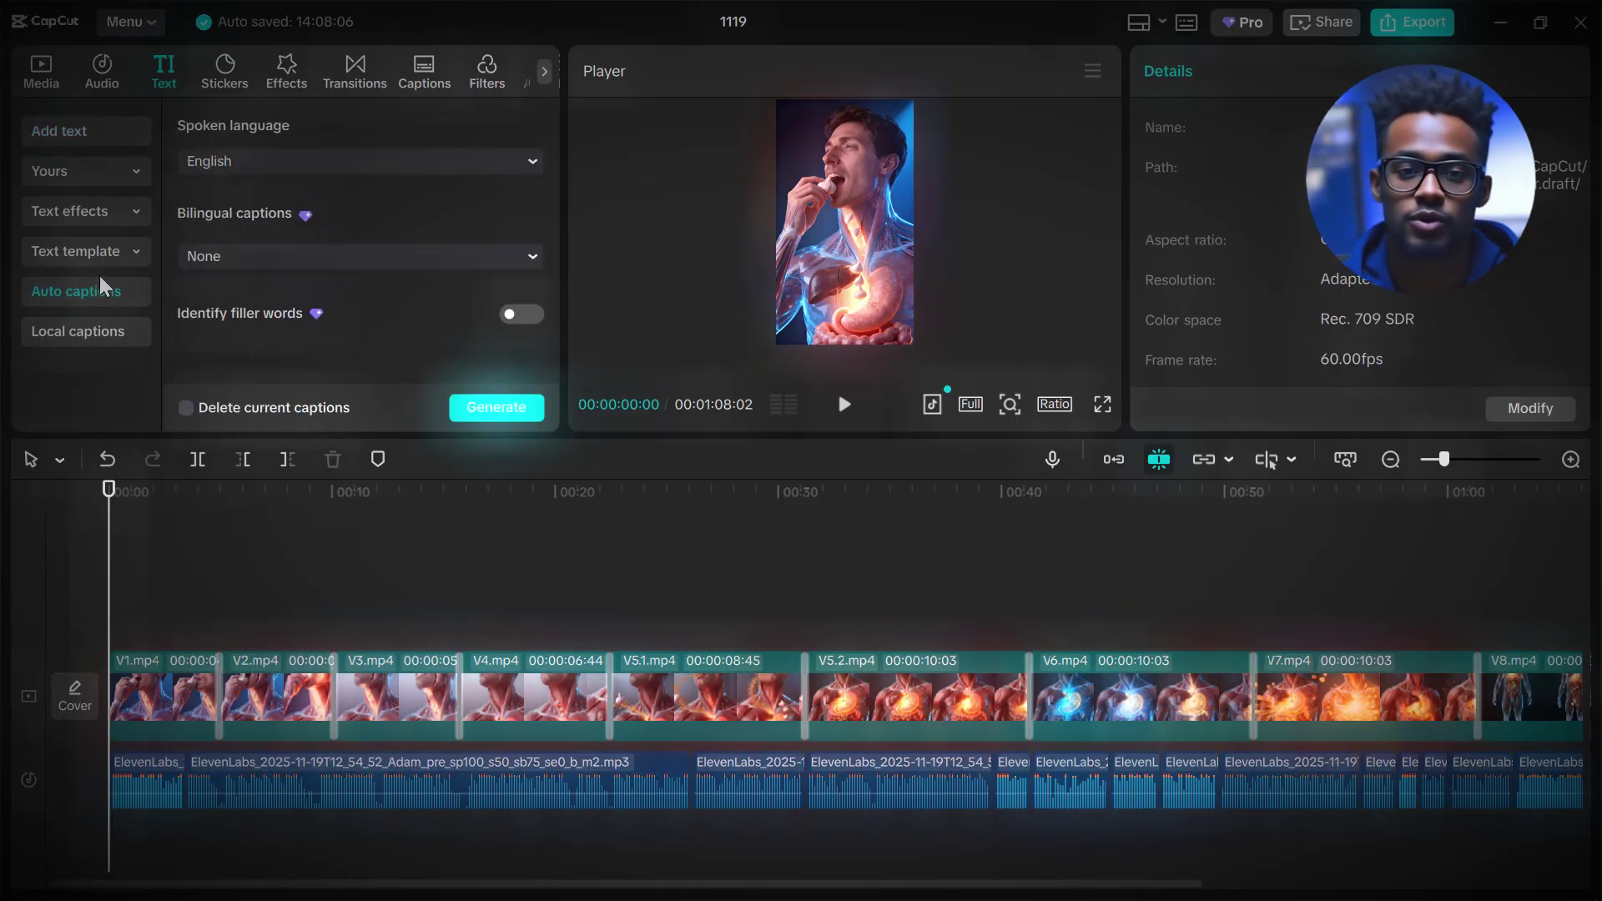
click(493, 413)
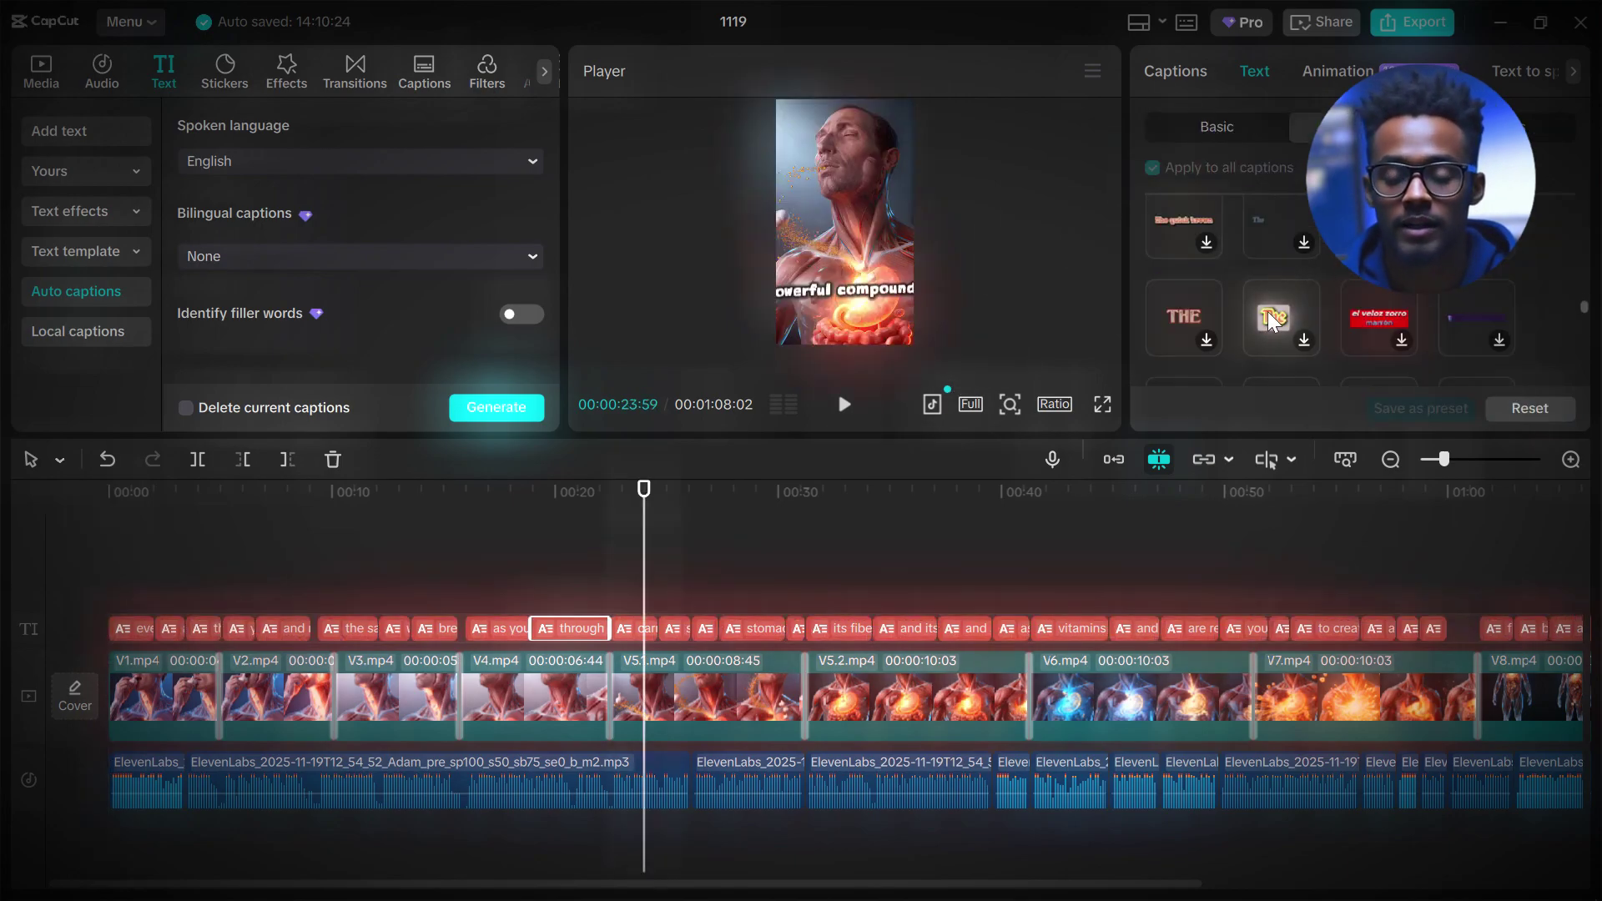
scroll(1273, 320, down, 2)
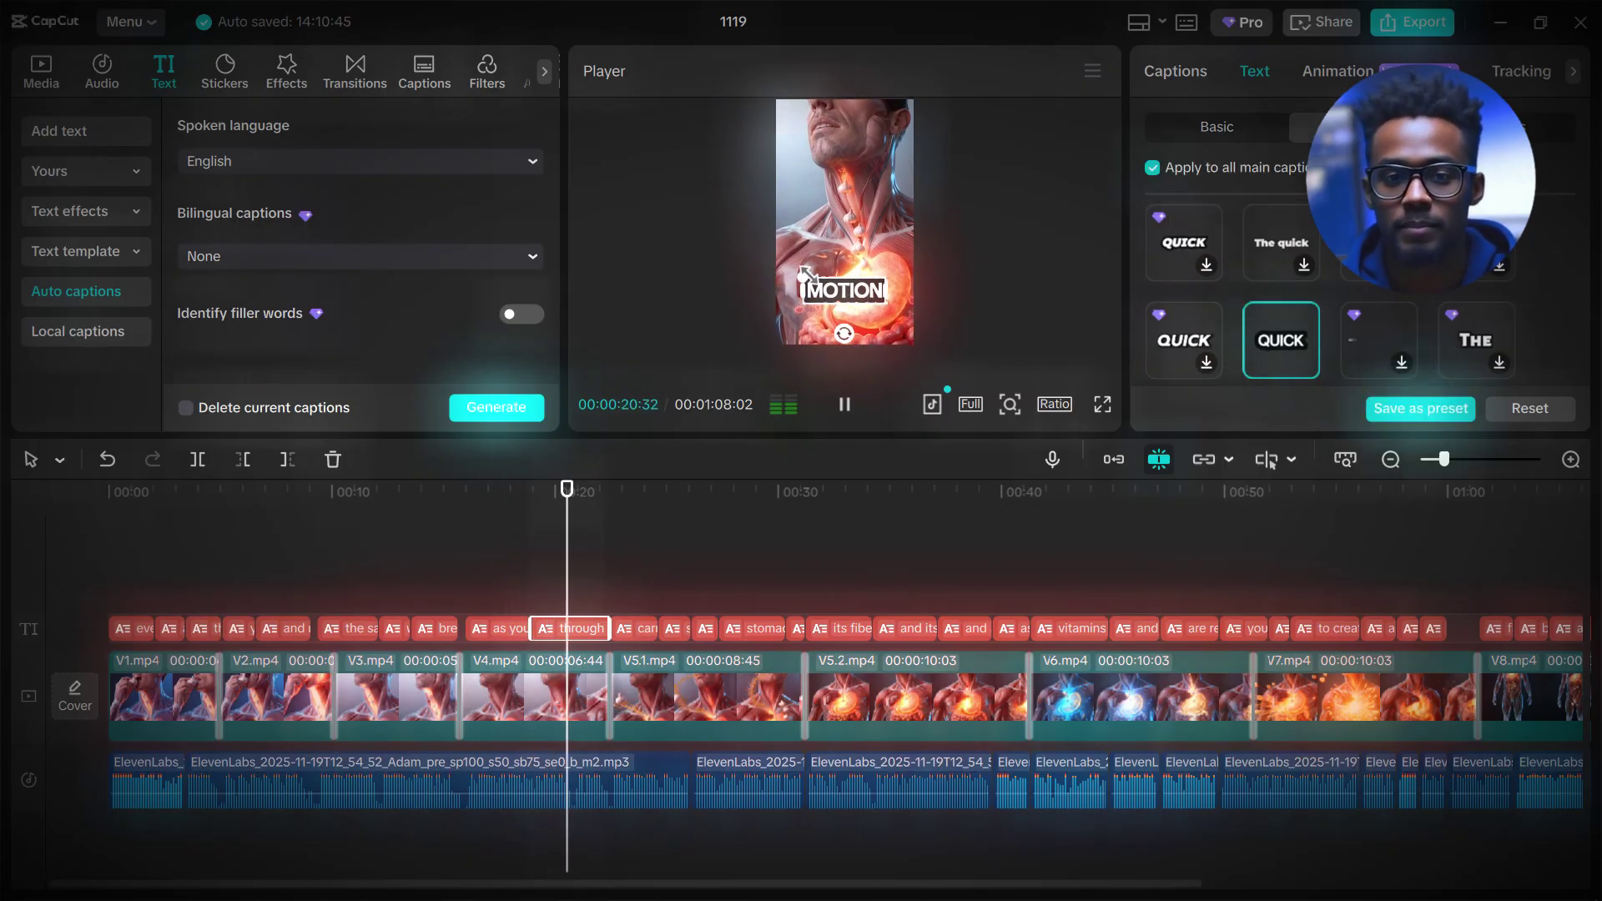
click(842, 403)
Add the sad documentary music to the timeline and turn its volume down
click(848, 407)
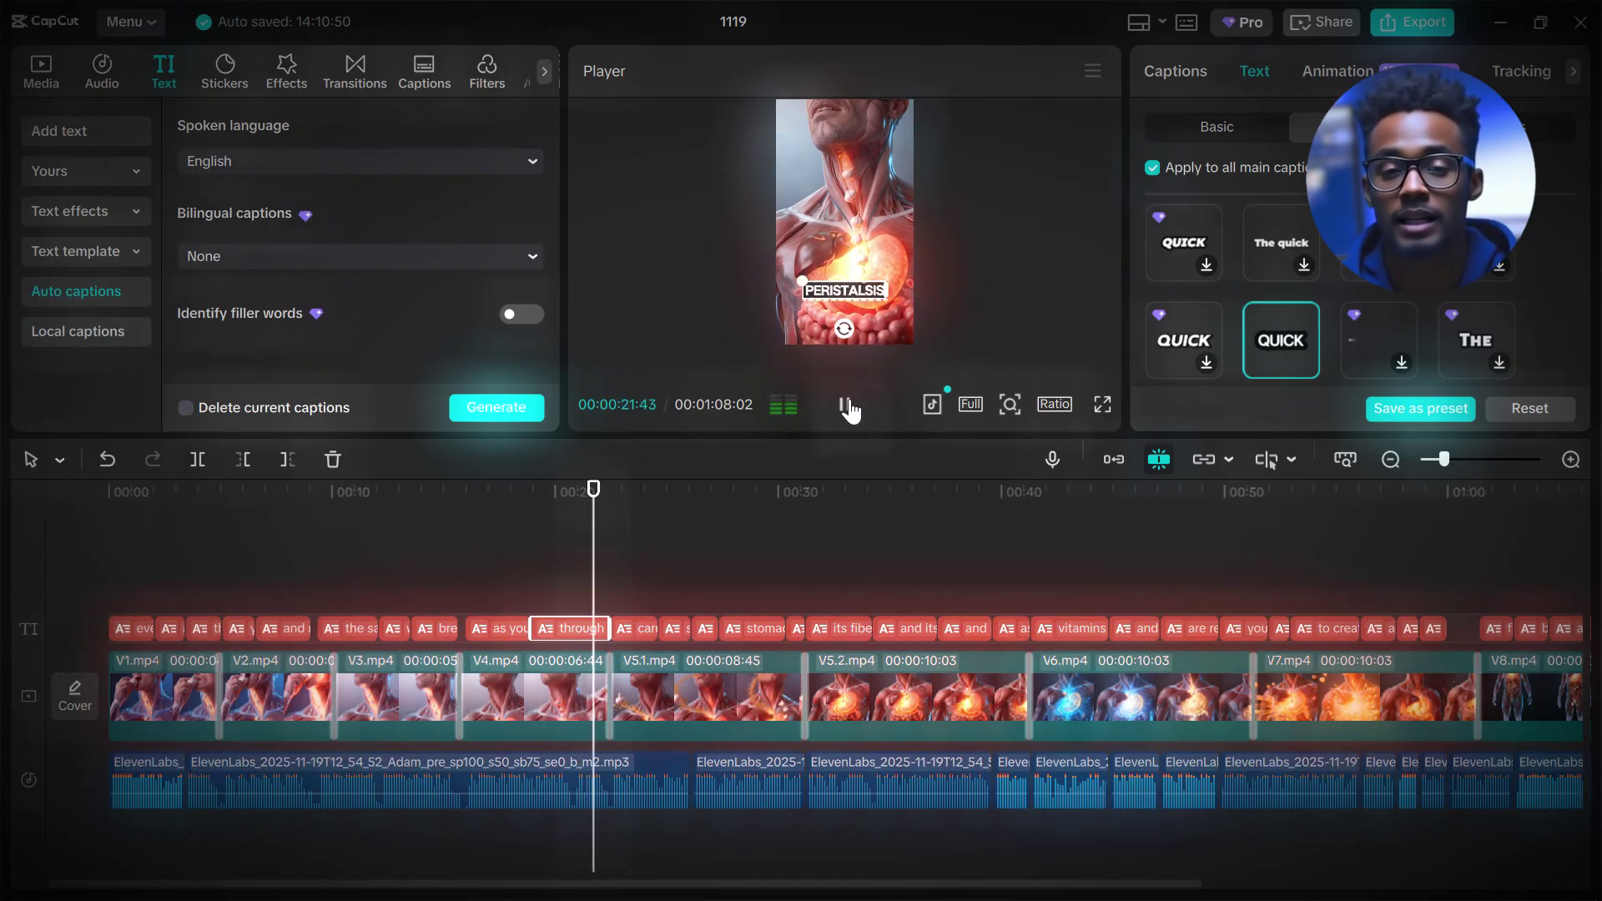
click(842, 403)
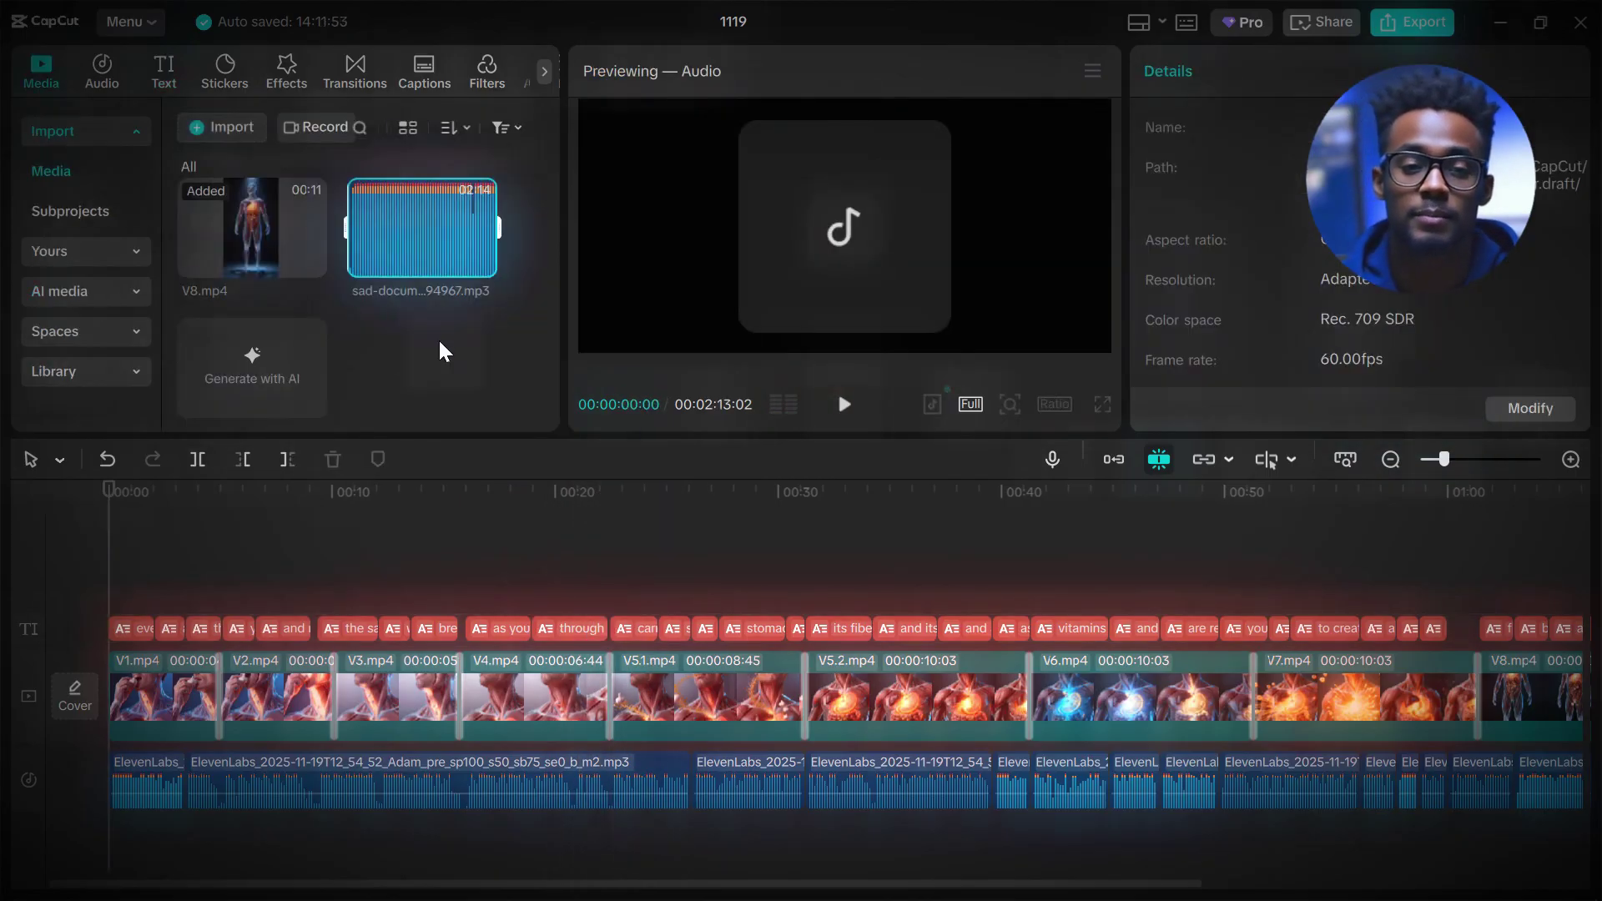
click(482, 261)
mouse_move(1302, 195)
mouse_down()
mouse_move(1259, 197)
mouse_move(1290, 195)
mouse_up()
Trim the music track to end with the video and lower its volume further
click(1389, 459)
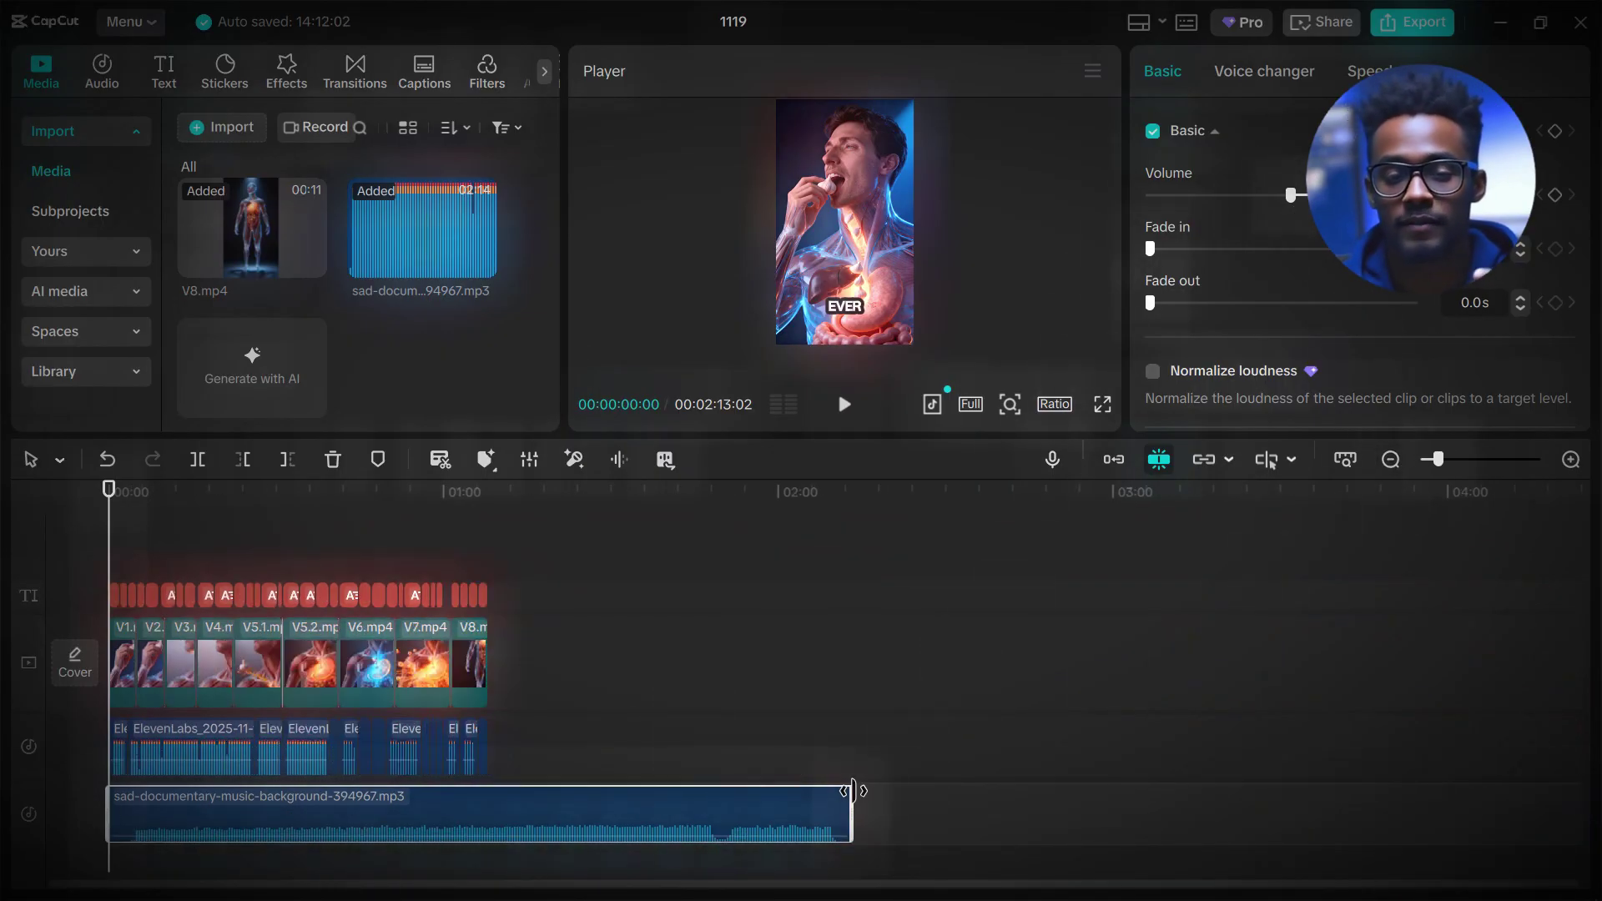
drag(851, 806, 488, 807)
drag(1290, 196, 1248, 201)
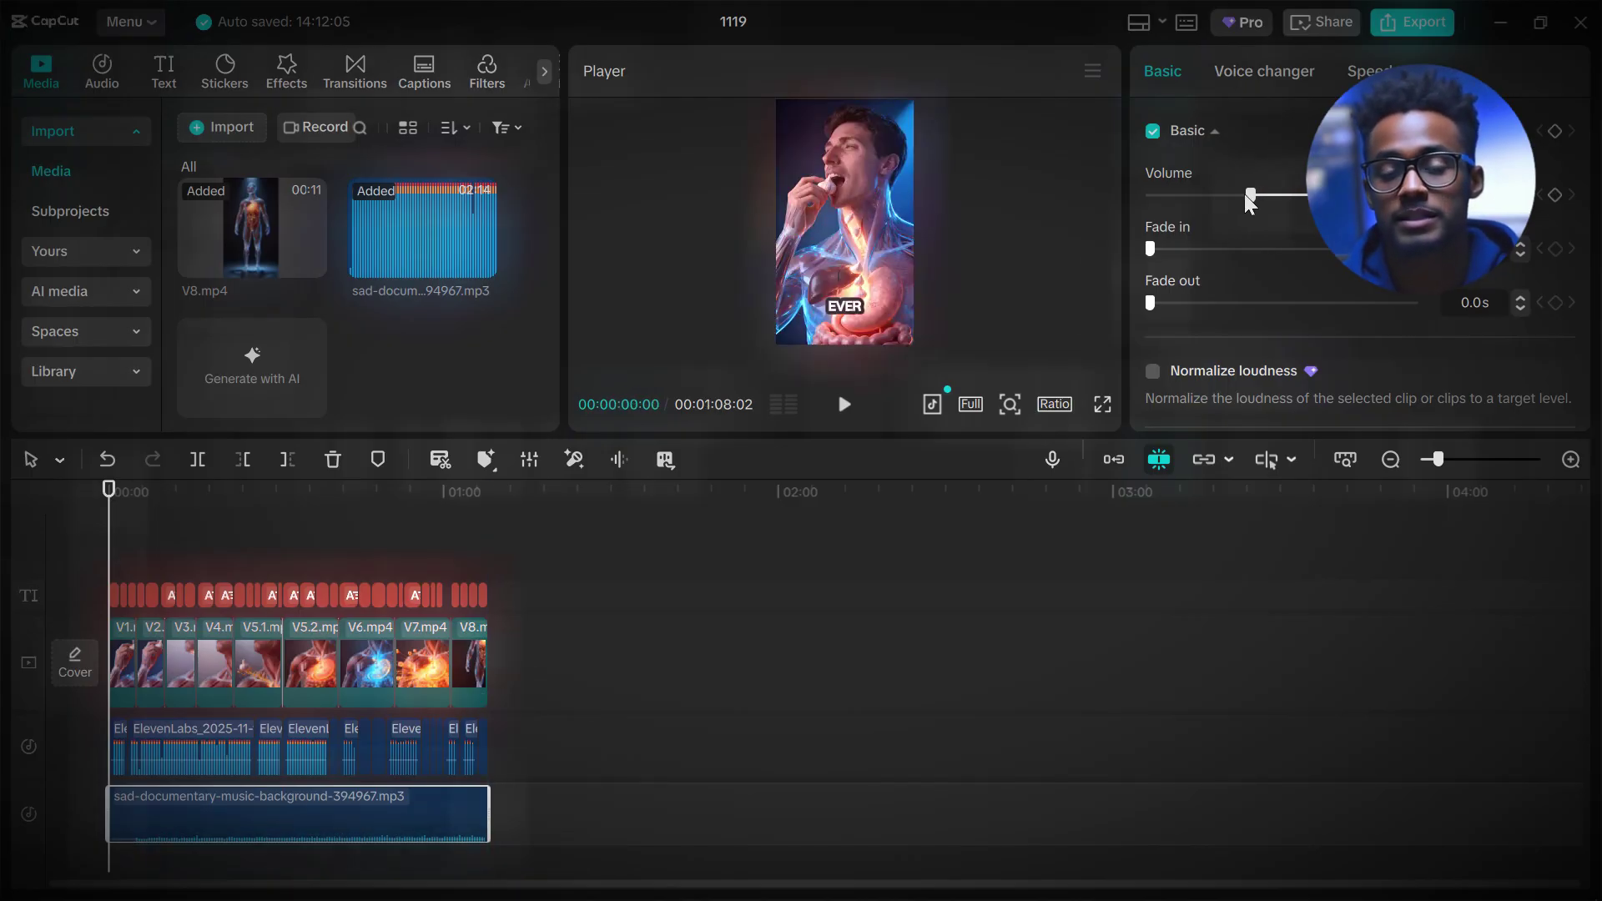
click(211, 570)
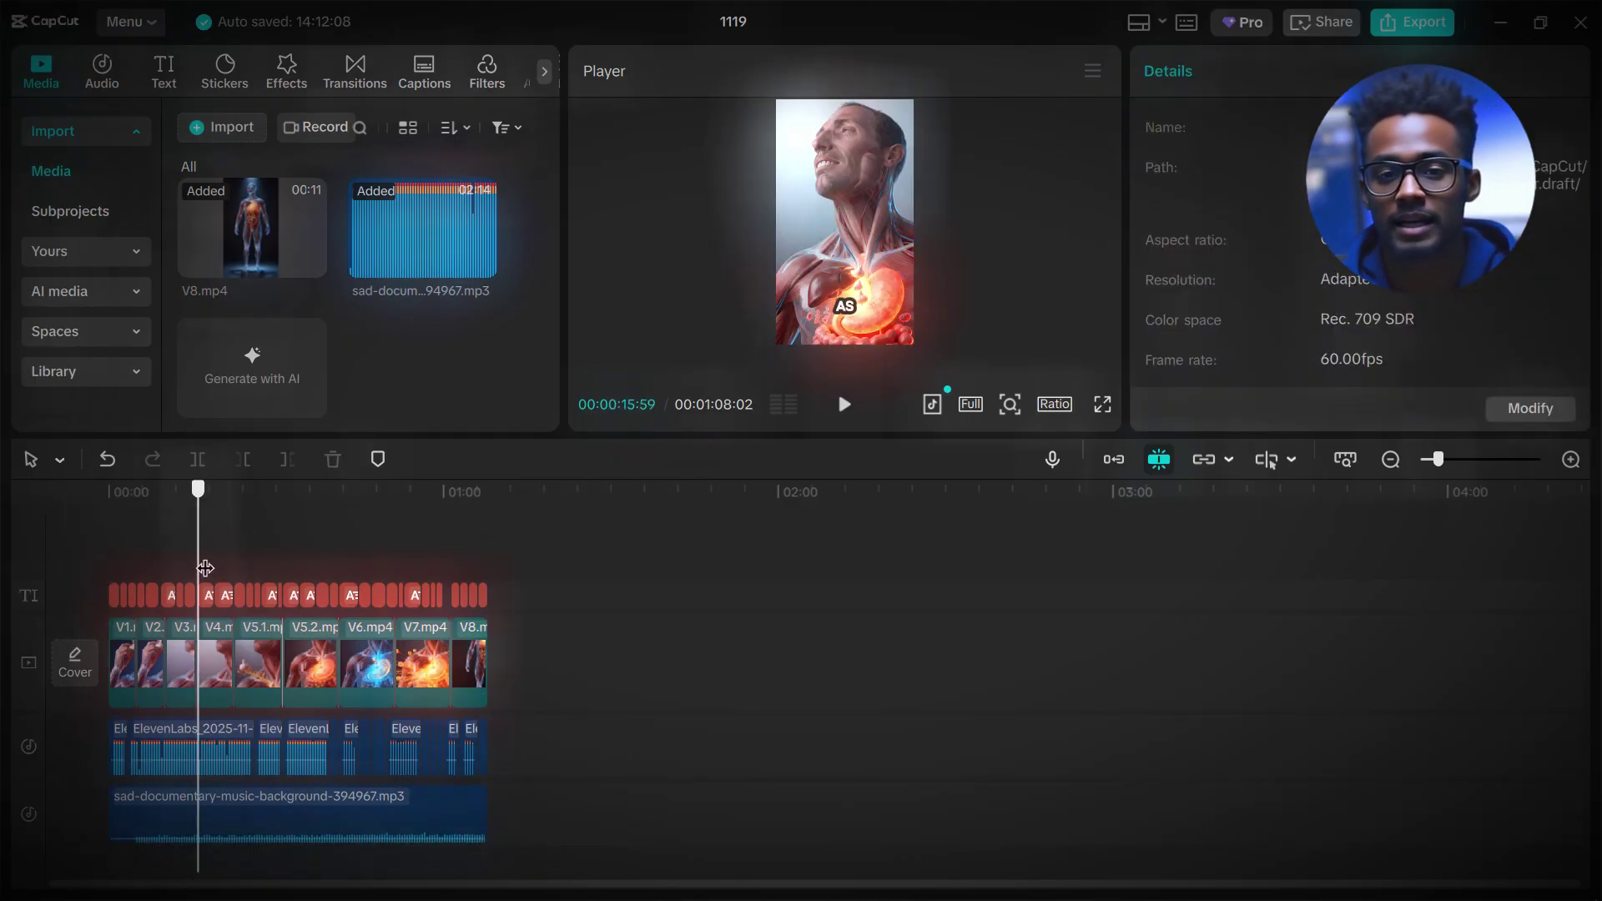